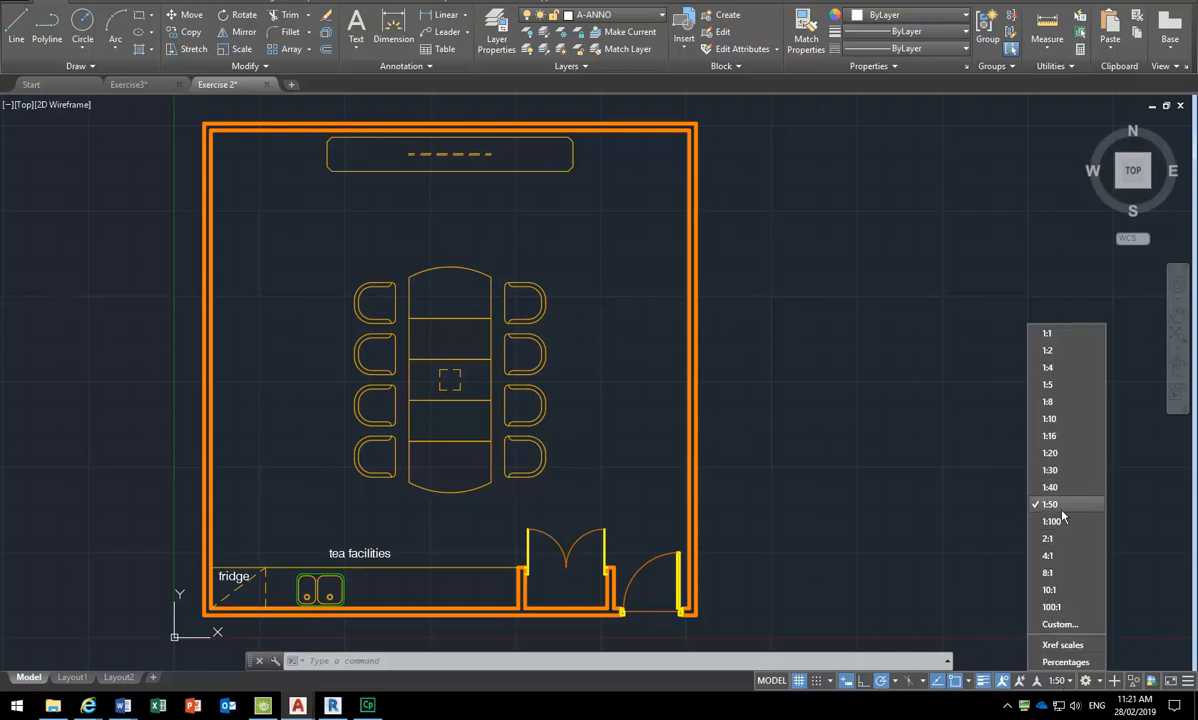
Step: Close the annotation scale list and open the Dimension Style Manager
left_click(1067, 683)
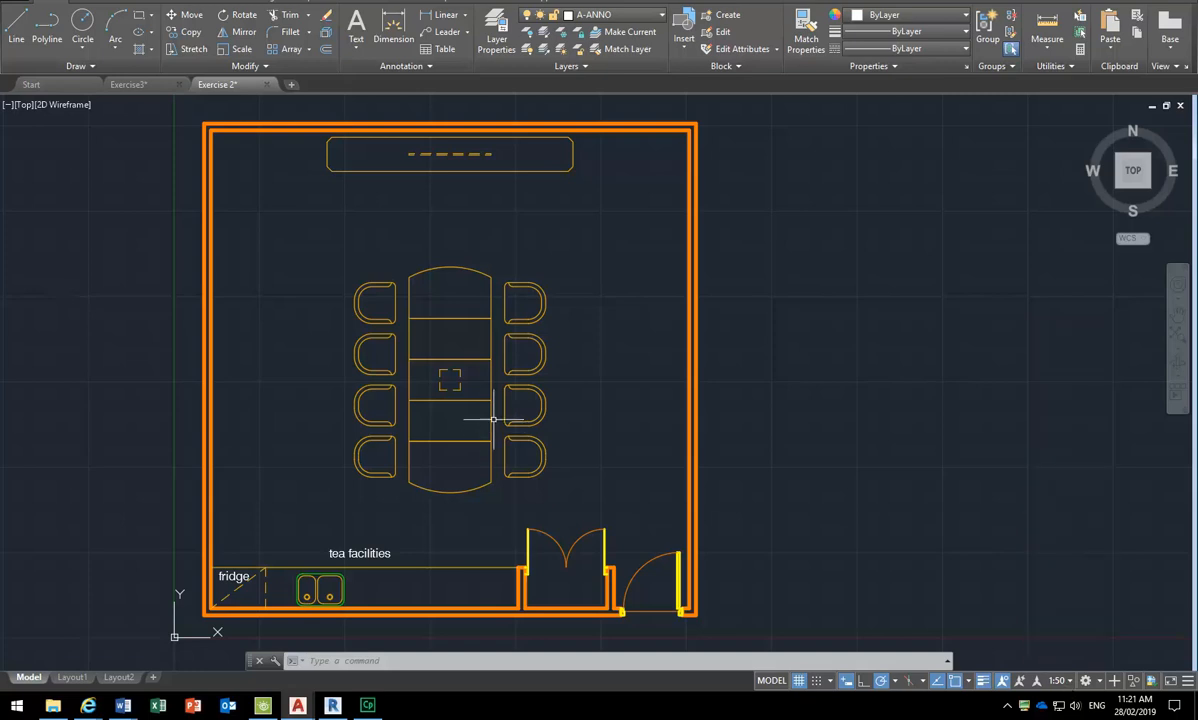
left_click(401, 66)
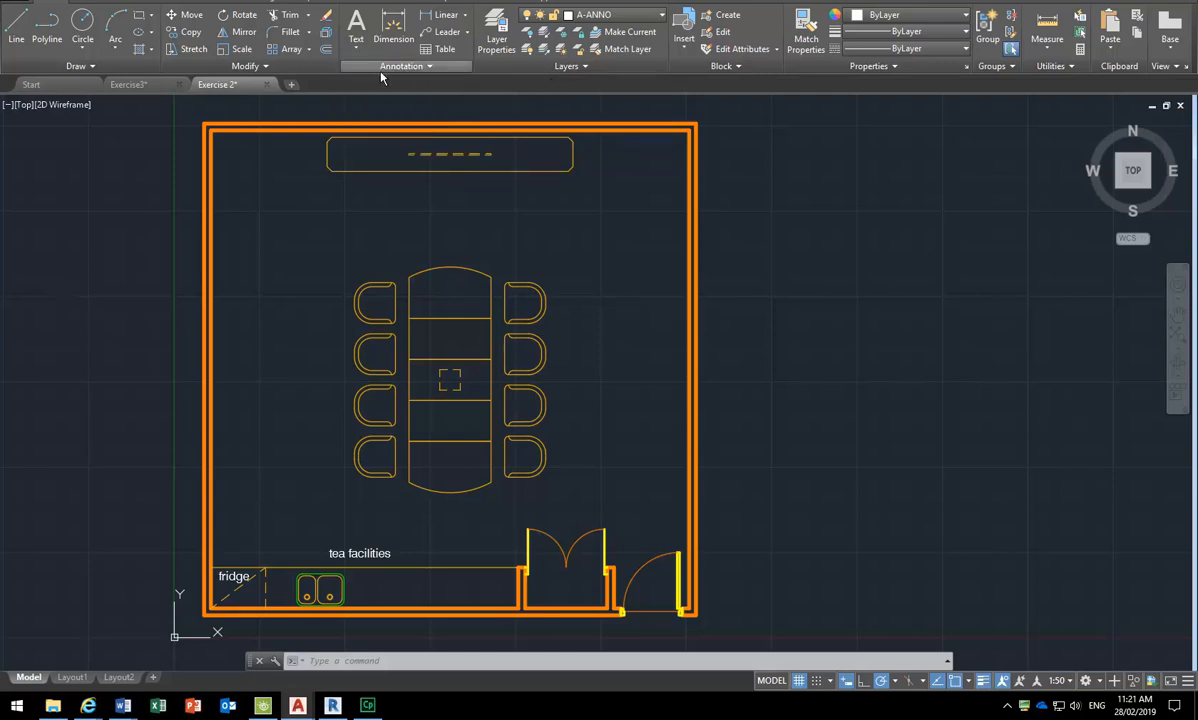
left_click(381, 69)
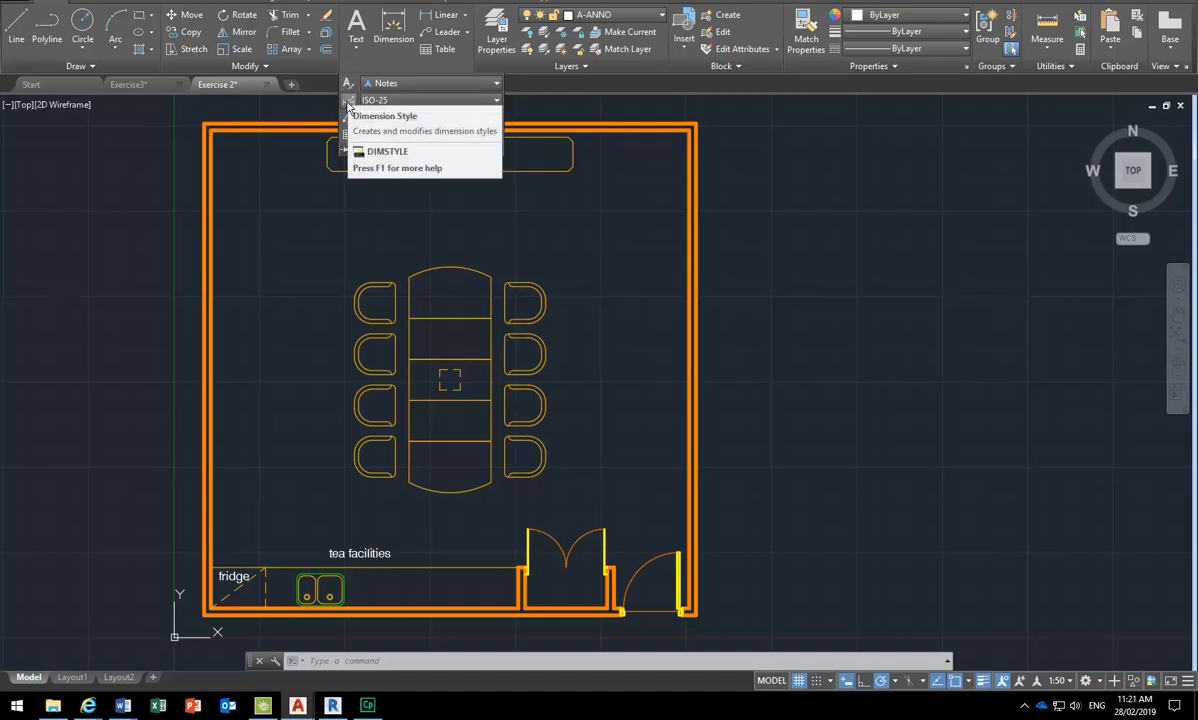
left_click(348, 107)
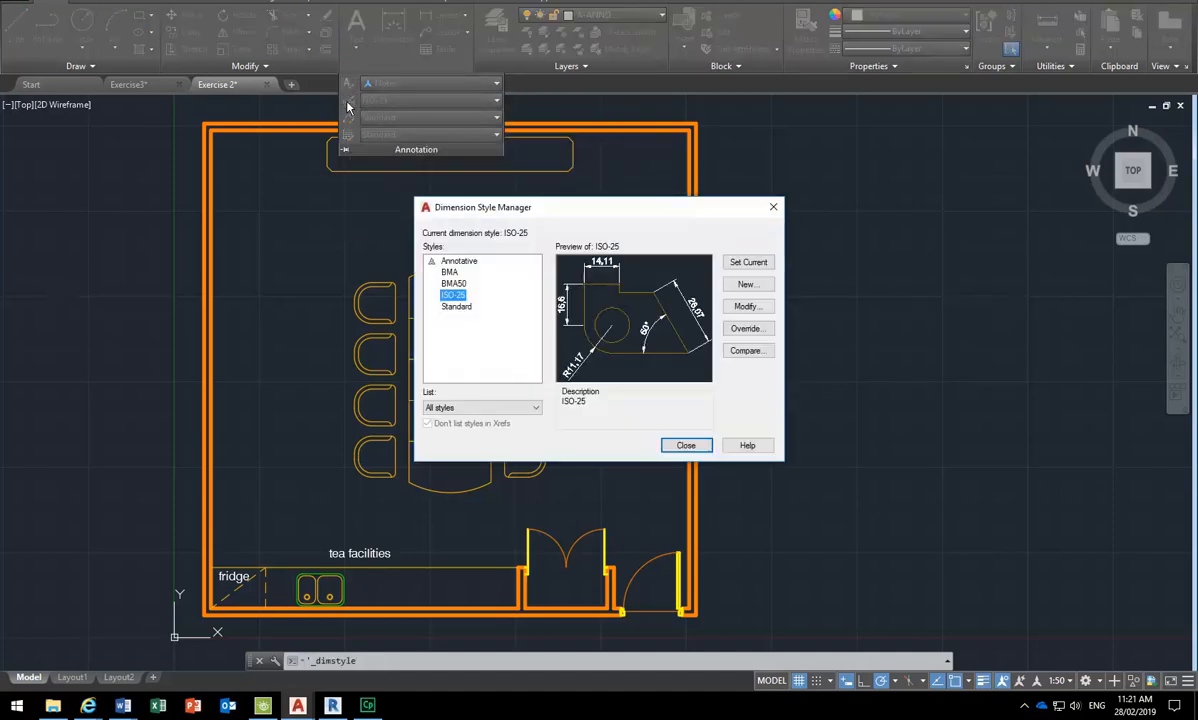
left_click_drag(602, 209, 556, 193)
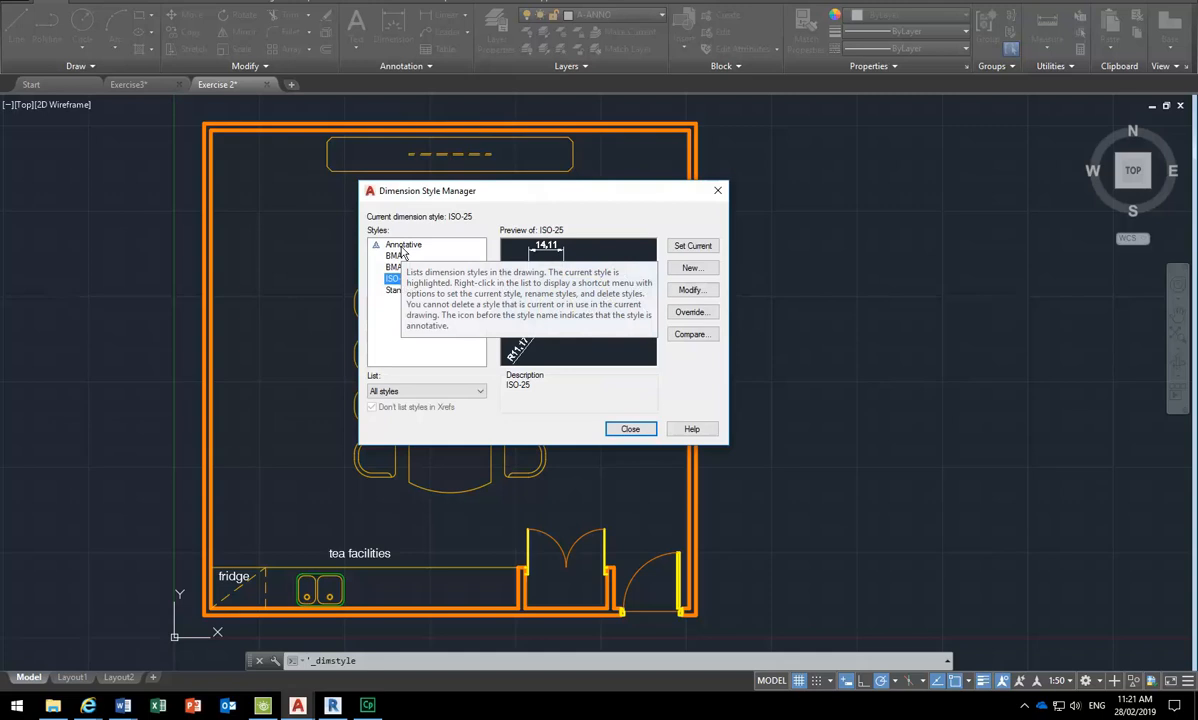
Step: Create a new annotative dimension style named DIM, based on the Annotative style, for all dimensions
left_click(402, 246)
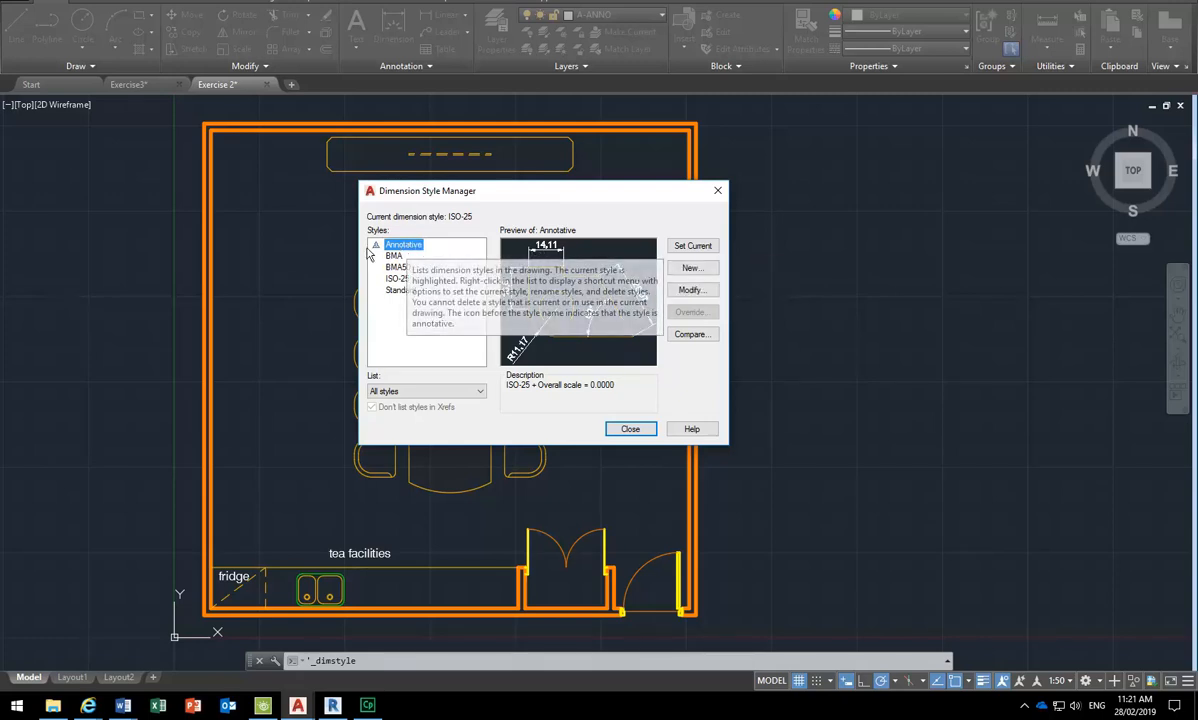
left_click(690, 290)
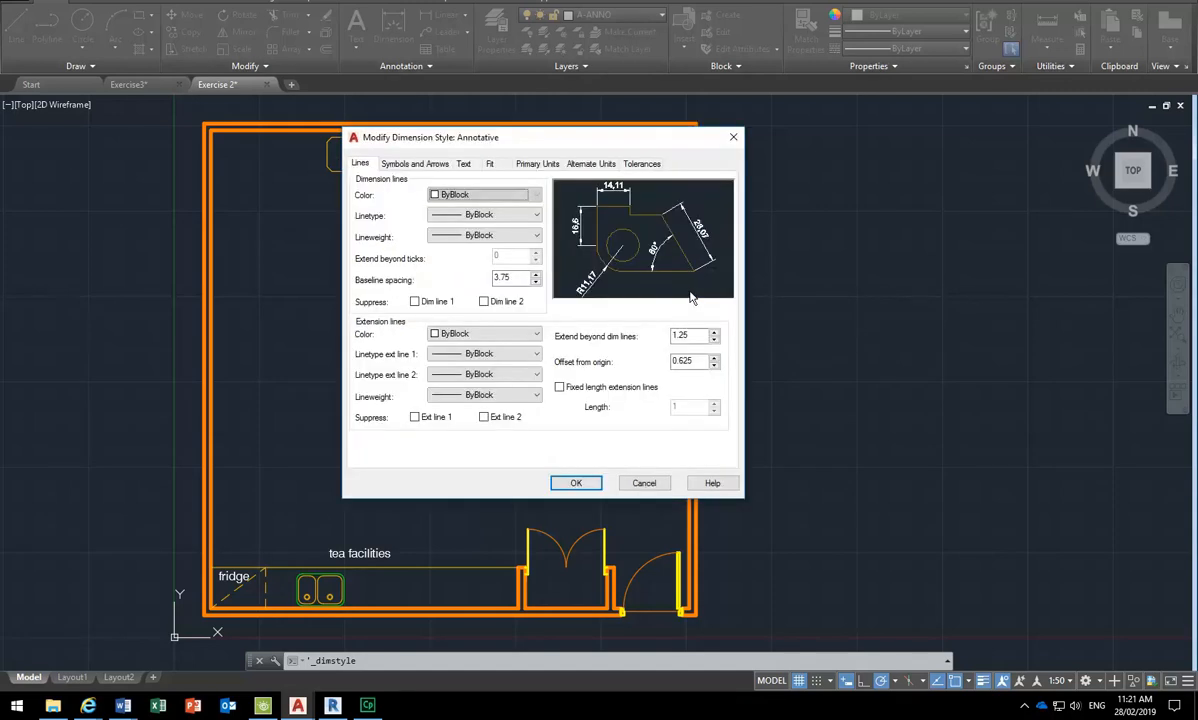
left_click(651, 486)
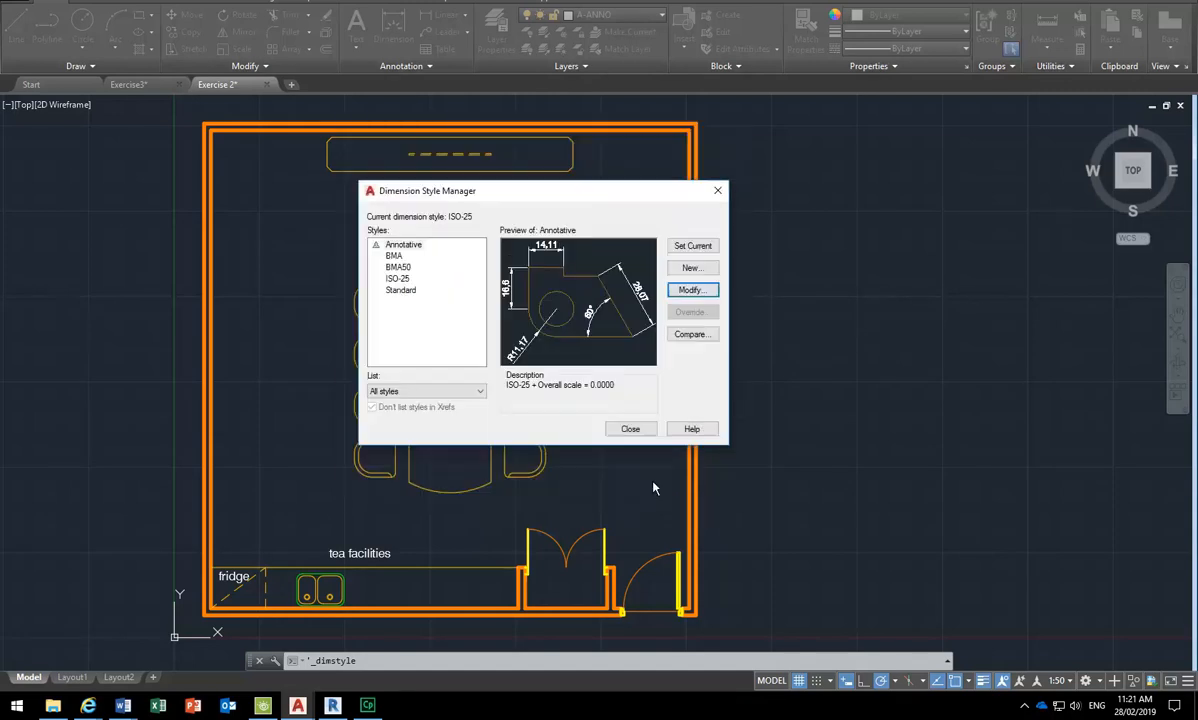
left_click(691, 268)
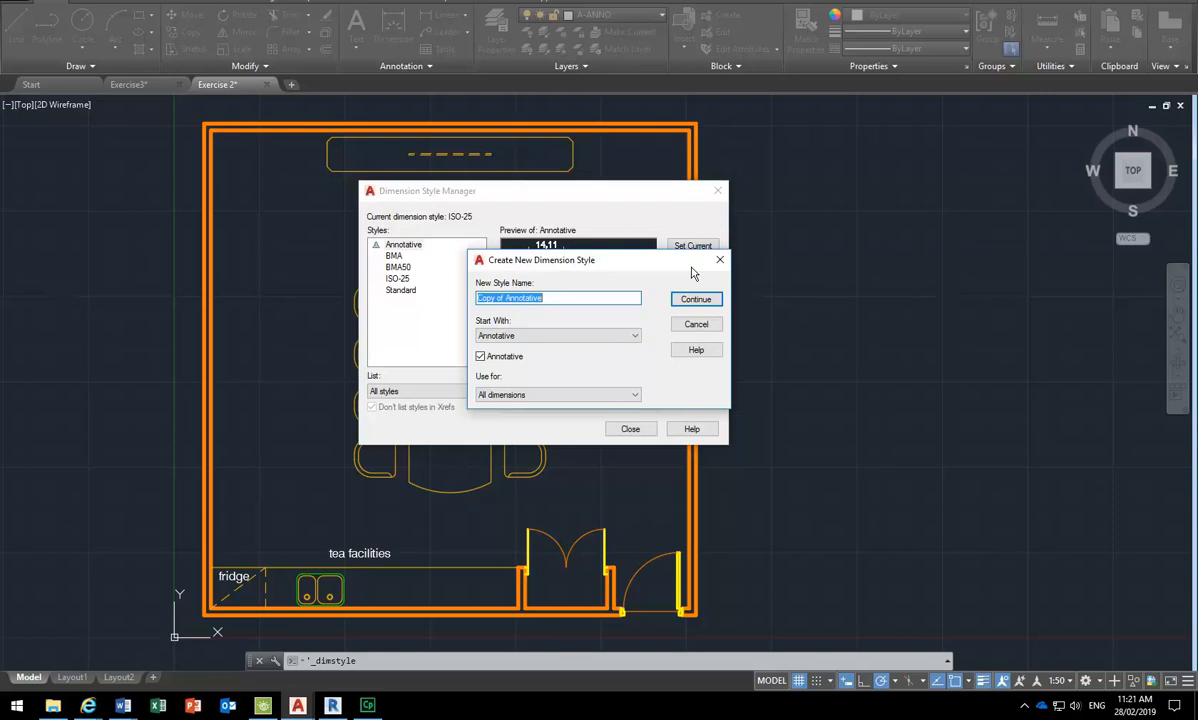
type("DIM")
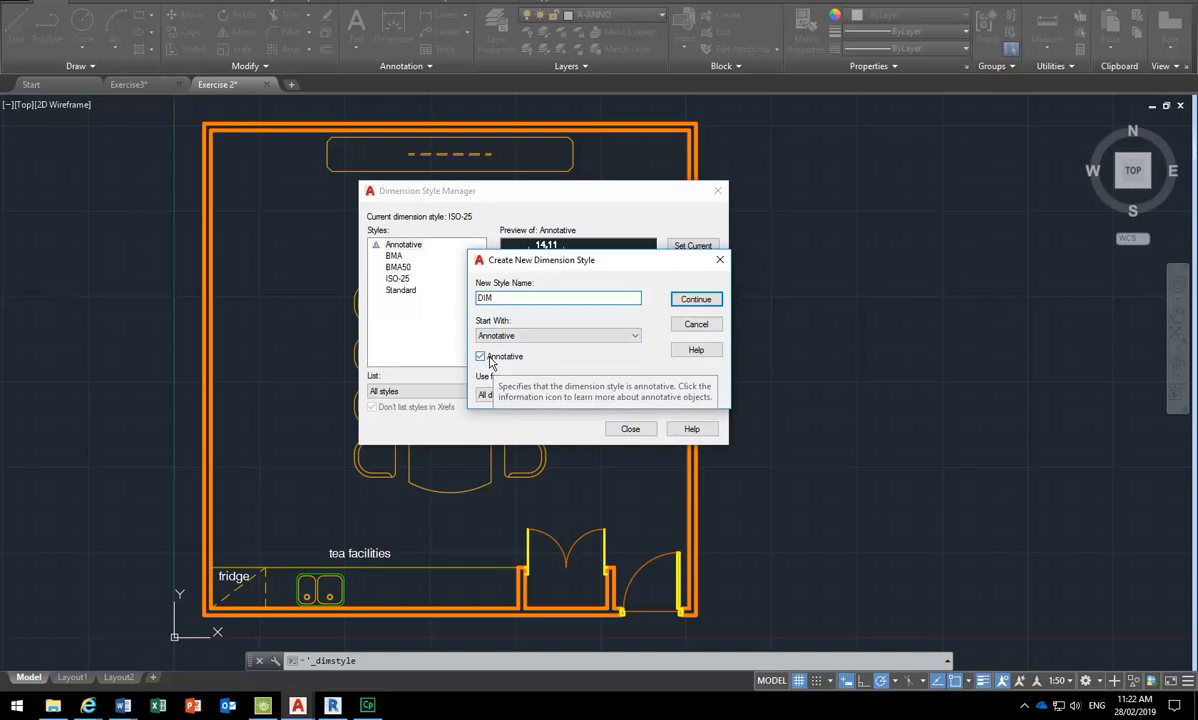
left_click(697, 301)
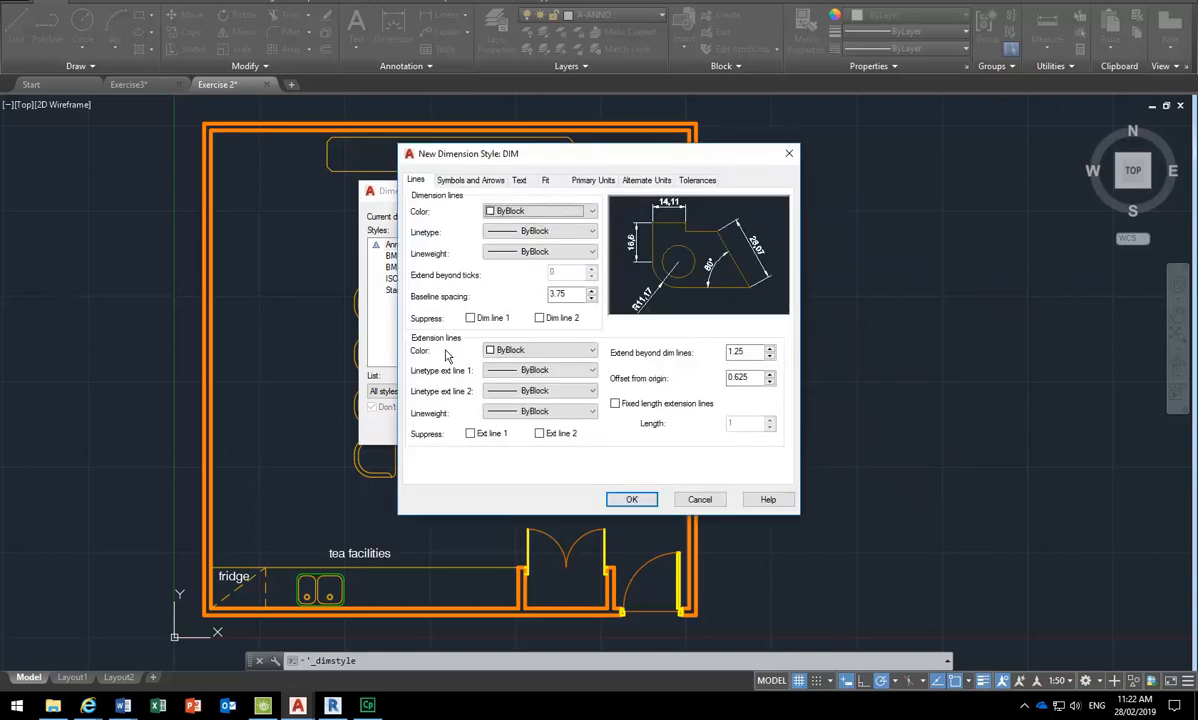
Step: Set the DIM style's linear dimension precision to 0 and its decimal separator to Period
left_click(580, 180)
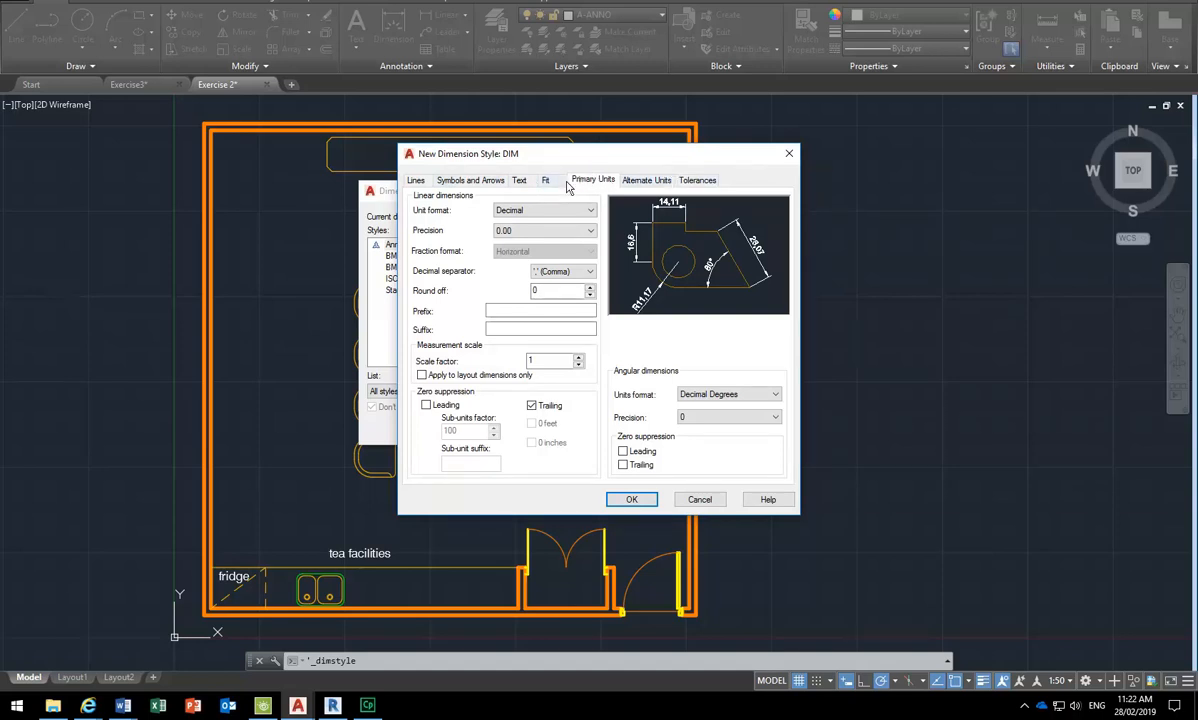
left_click(695, 181)
left_click(645, 181)
left_click(680, 181)
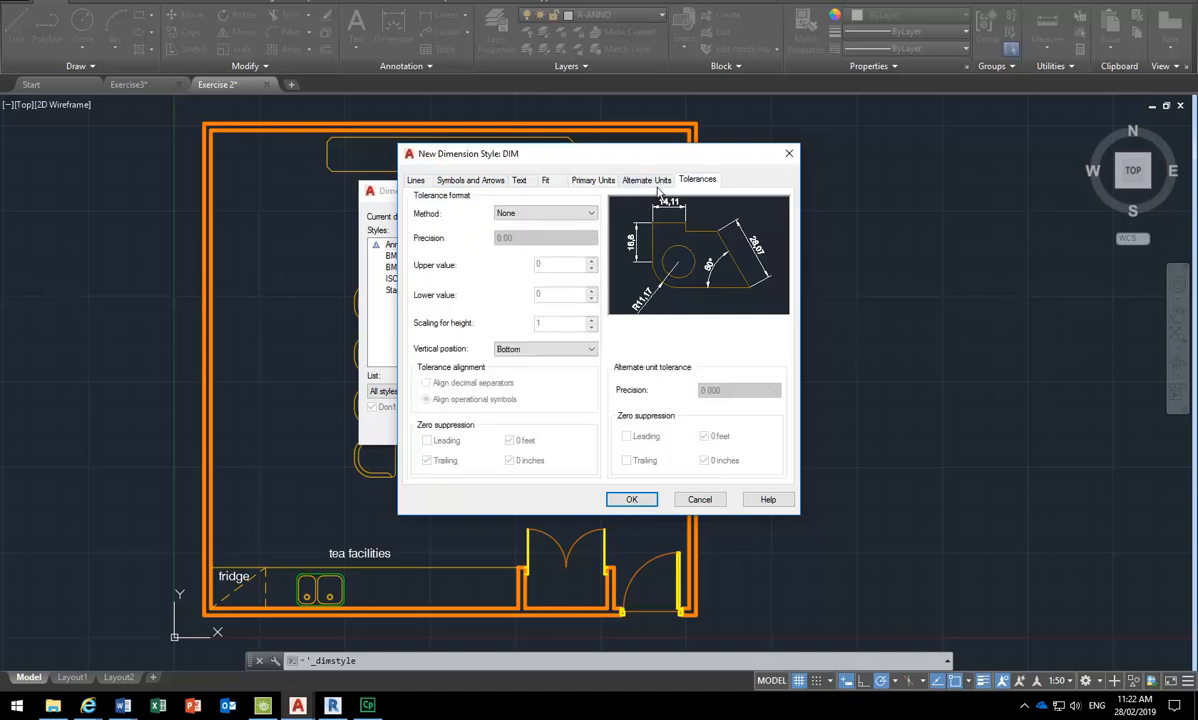
left_click(652, 181)
left_click(594, 180)
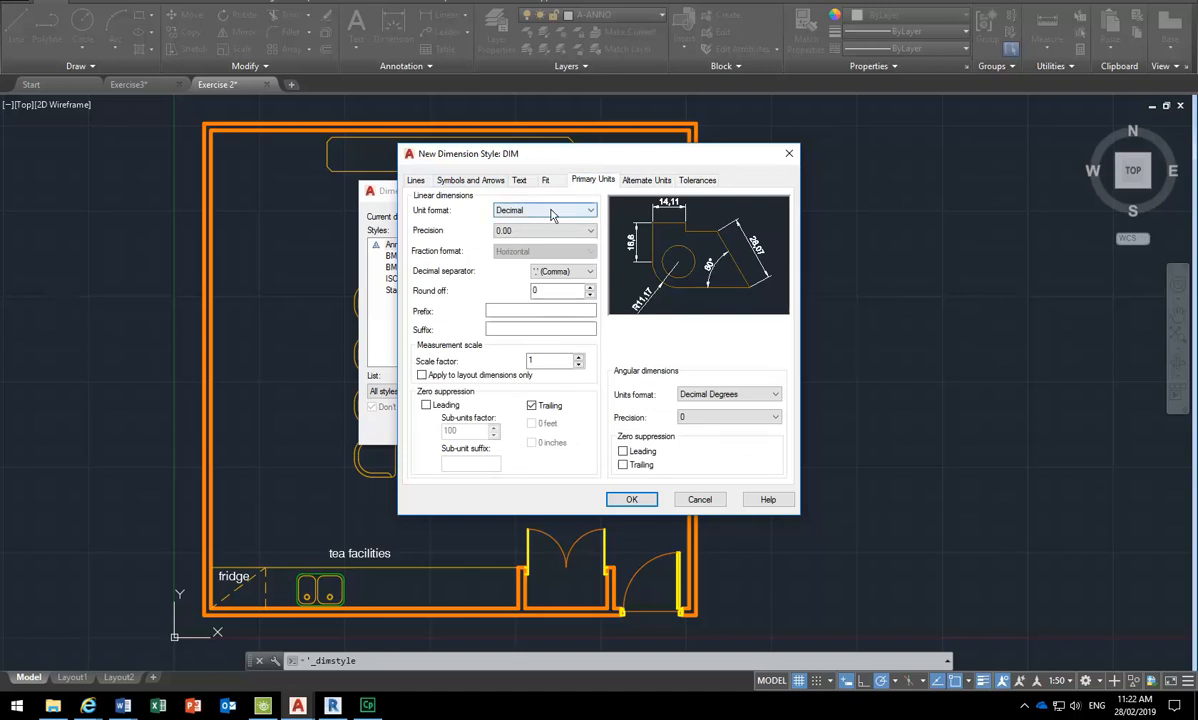
left_click(518, 231)
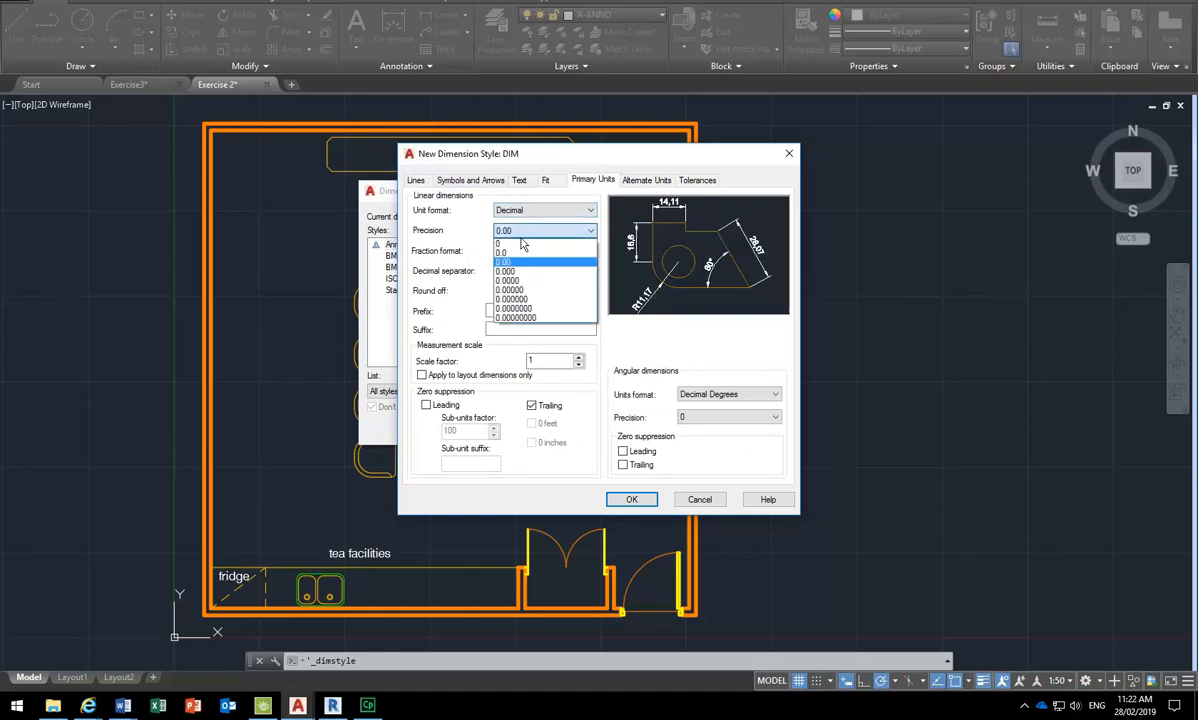
left_click(516, 244)
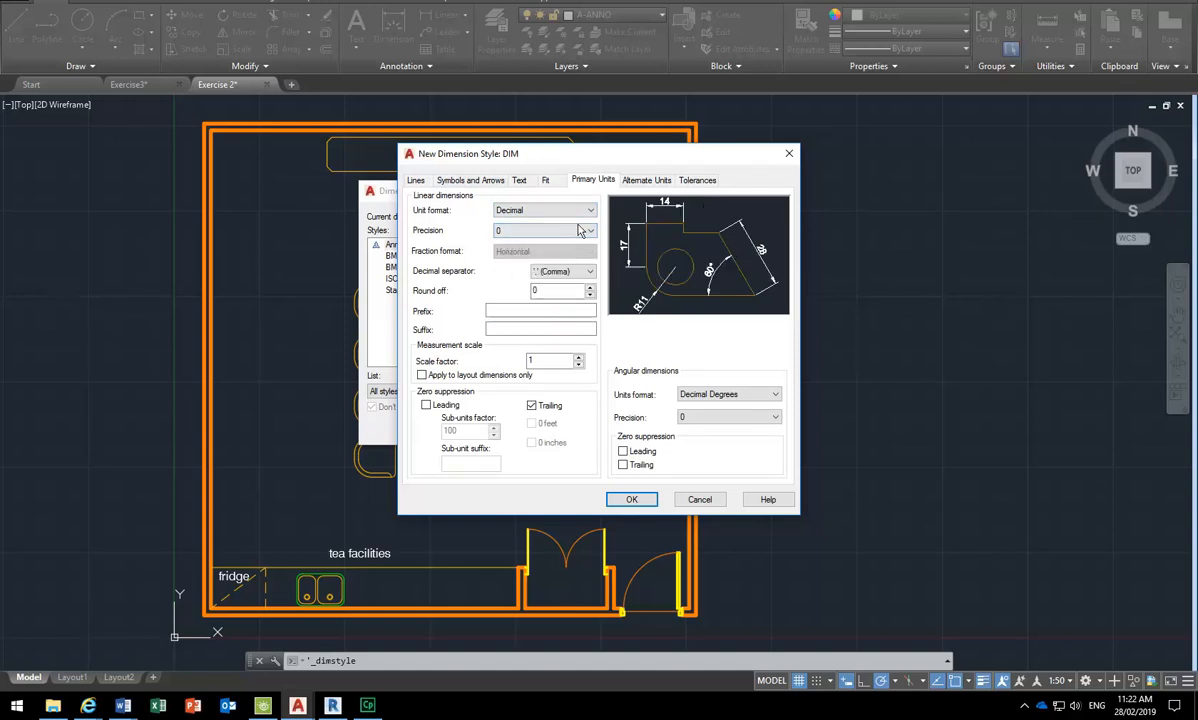
left_click(569, 272)
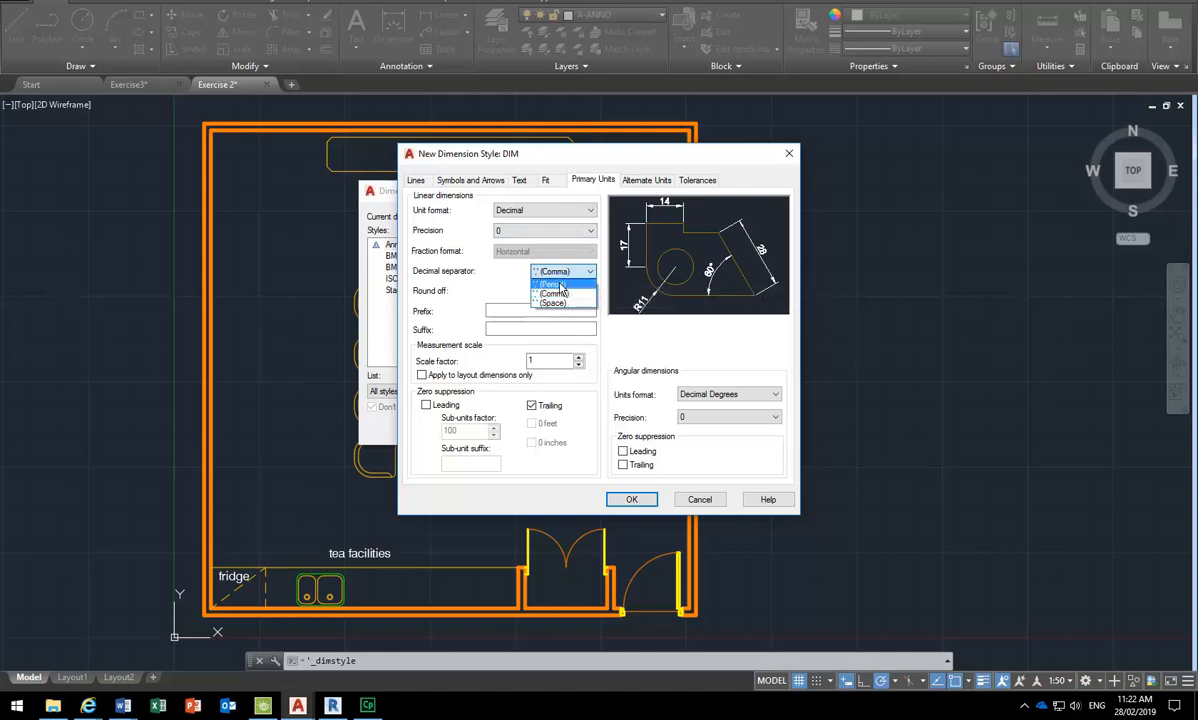
left_click(561, 285)
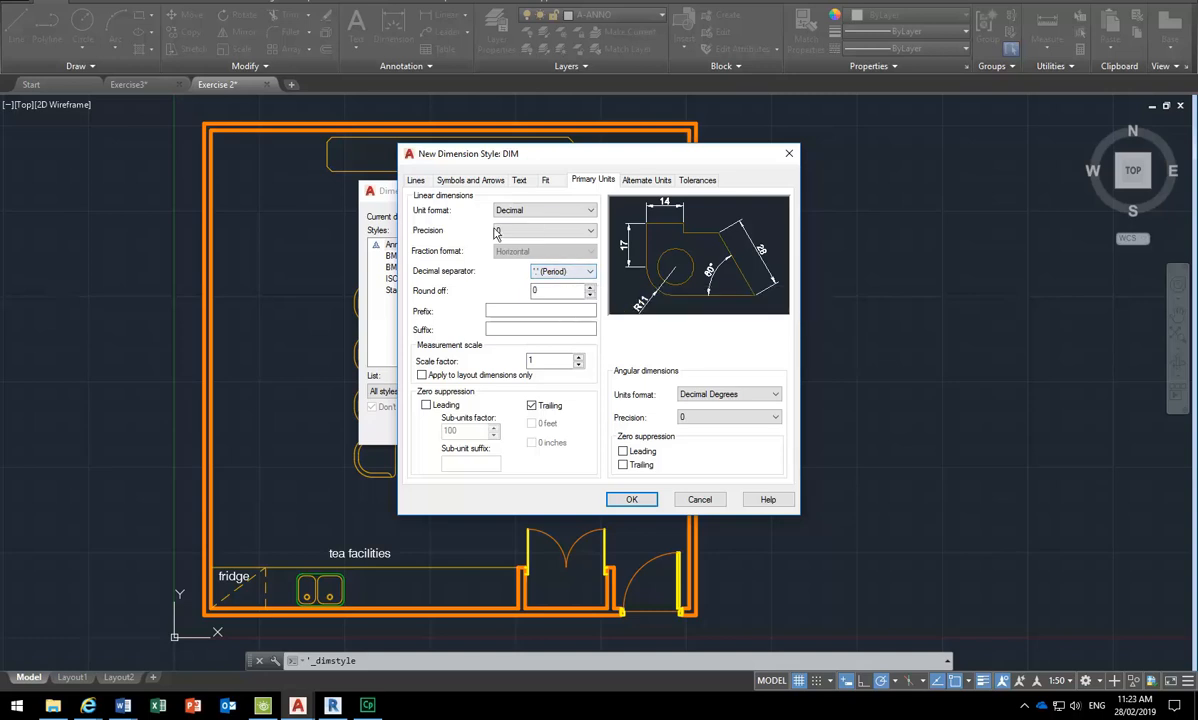
left_click(525, 231)
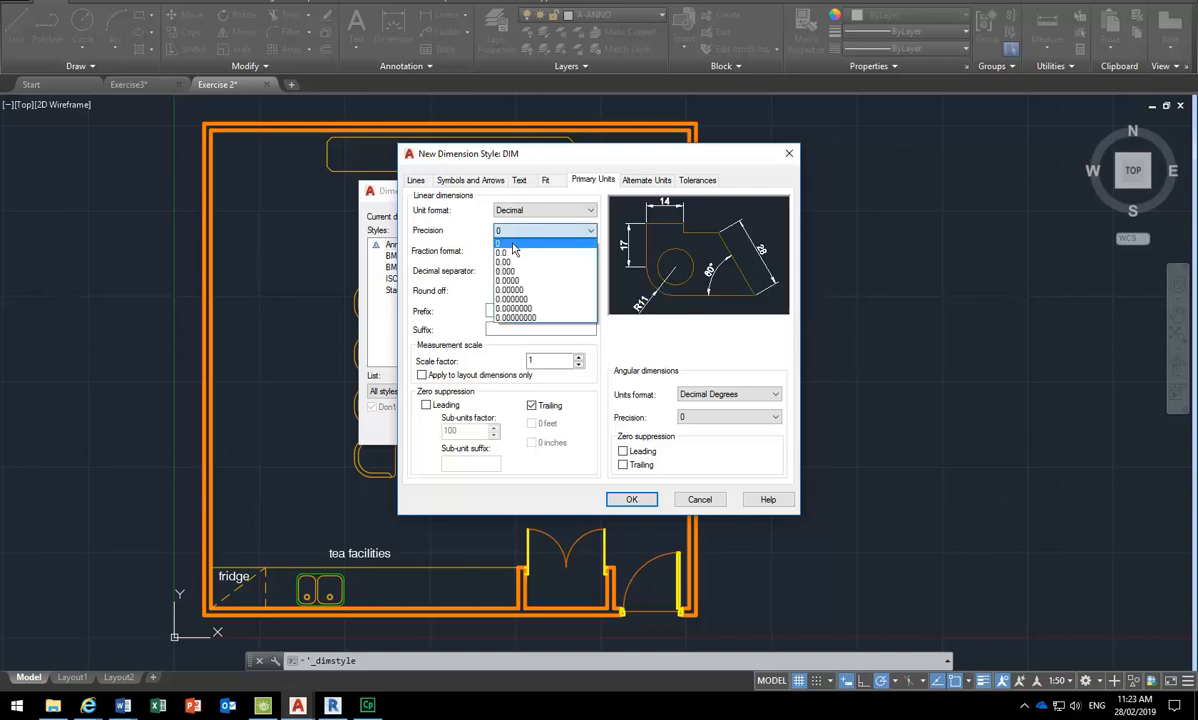
left_click(512, 245)
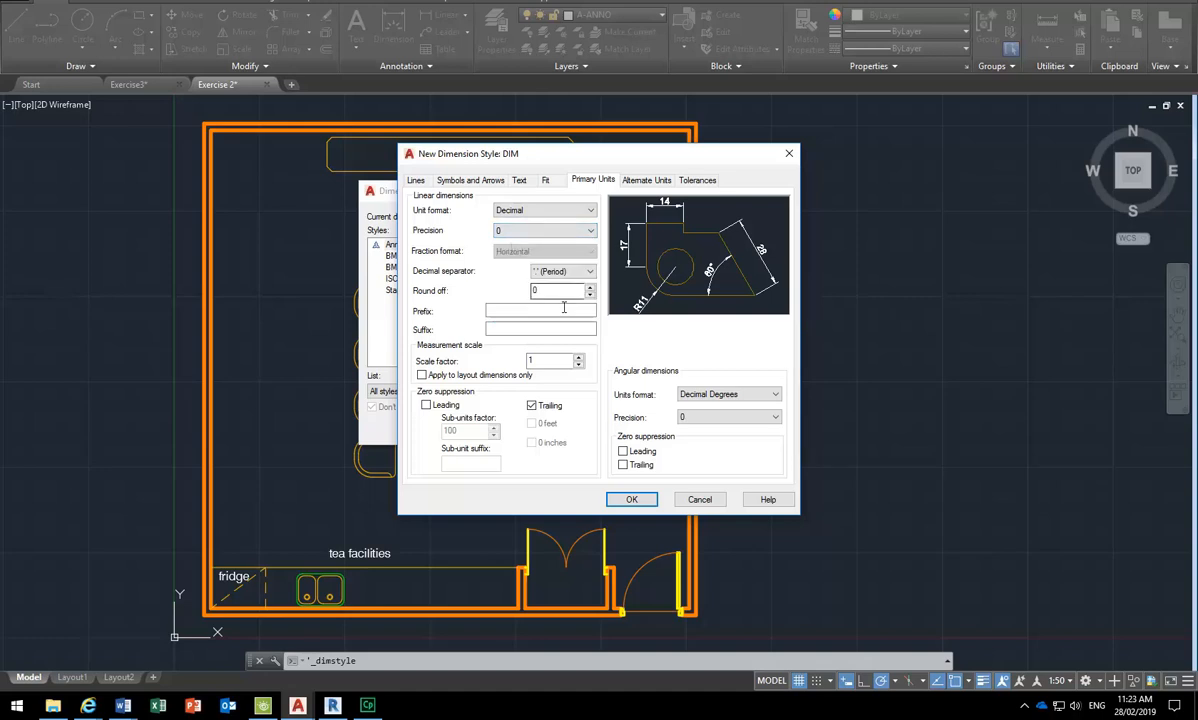
Step: Set the precision of the DIM style's angular dimensions to 0.0, keeping decimal degrees as the format
left_click(724, 395)
left_click(724, 395)
left_click(724, 395)
left_click(724, 395)
left_click(710, 418)
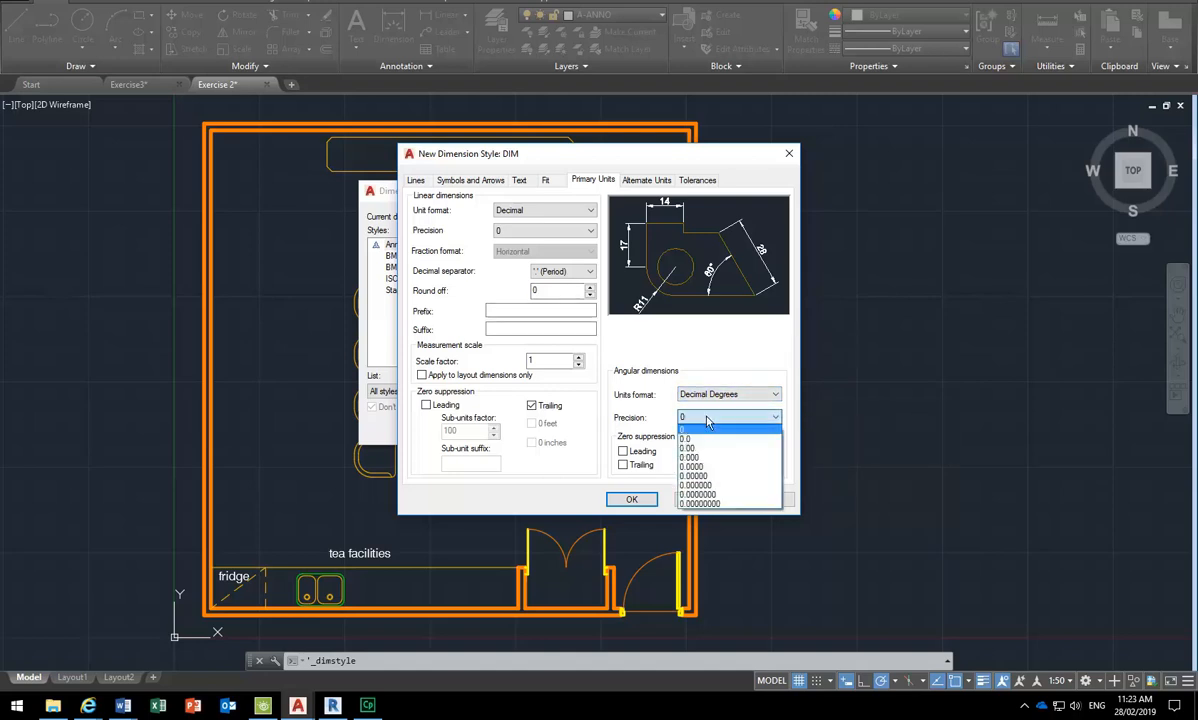
left_click(705, 441)
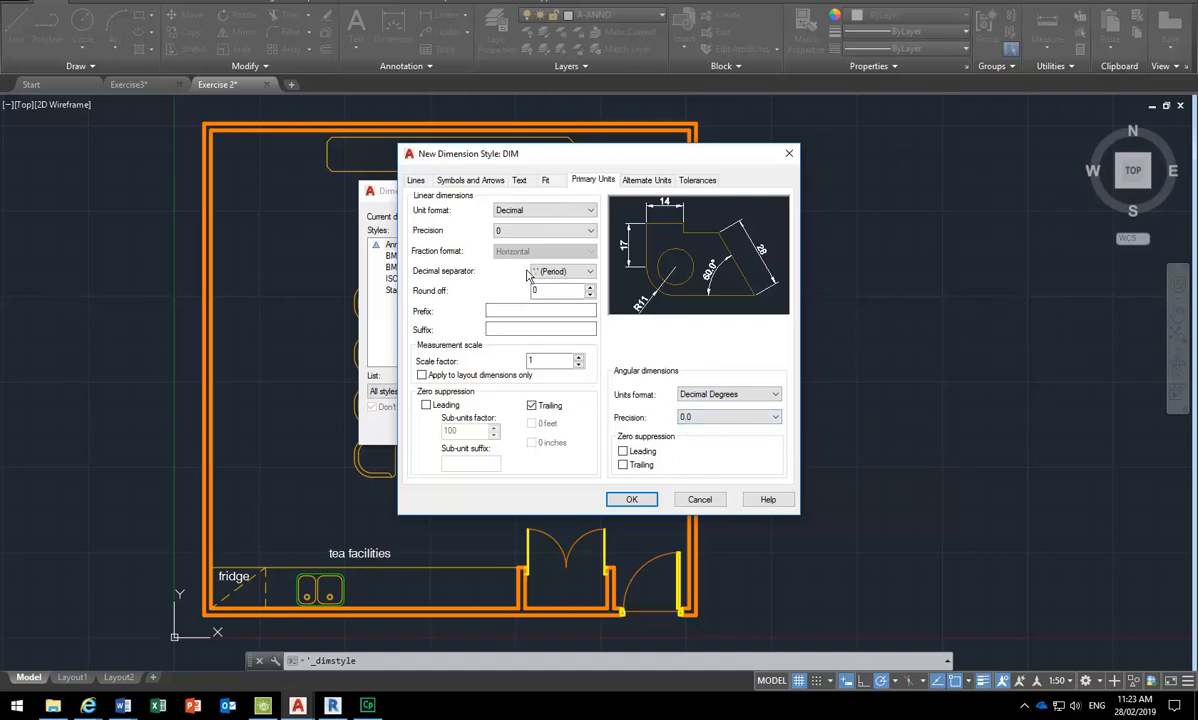
double_click(568, 290)
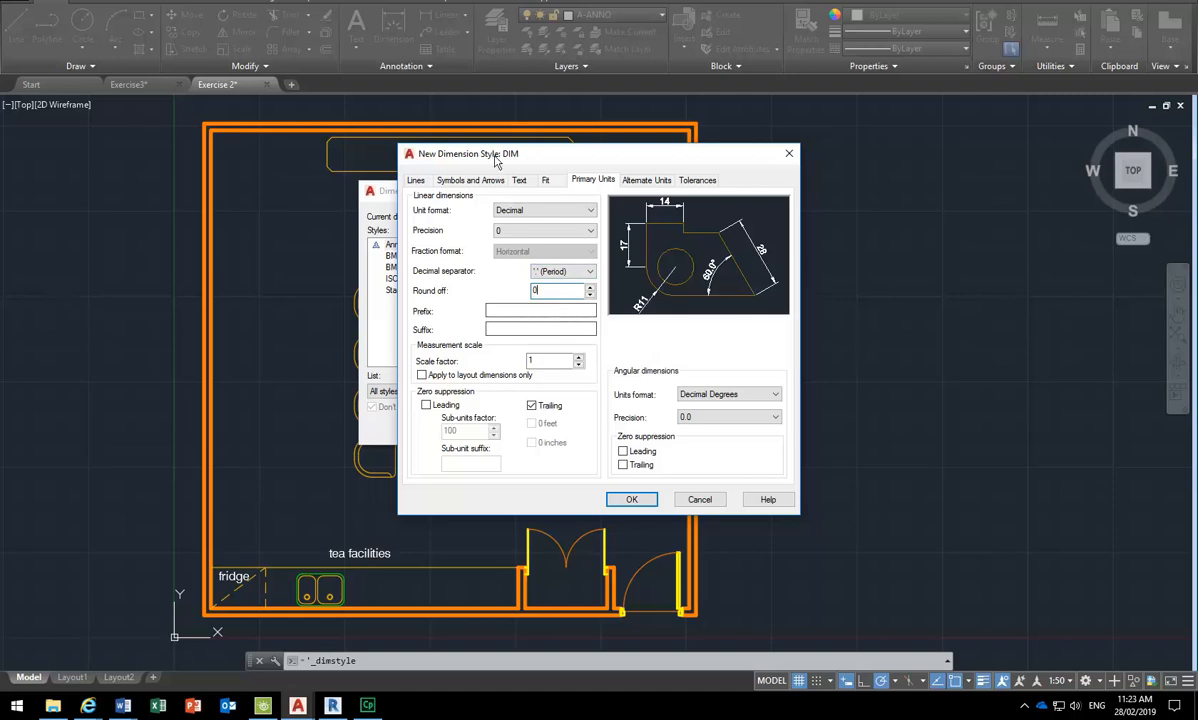
Step: Create a new text style named DIM from within the dimension style's text settings
left_click(548, 181)
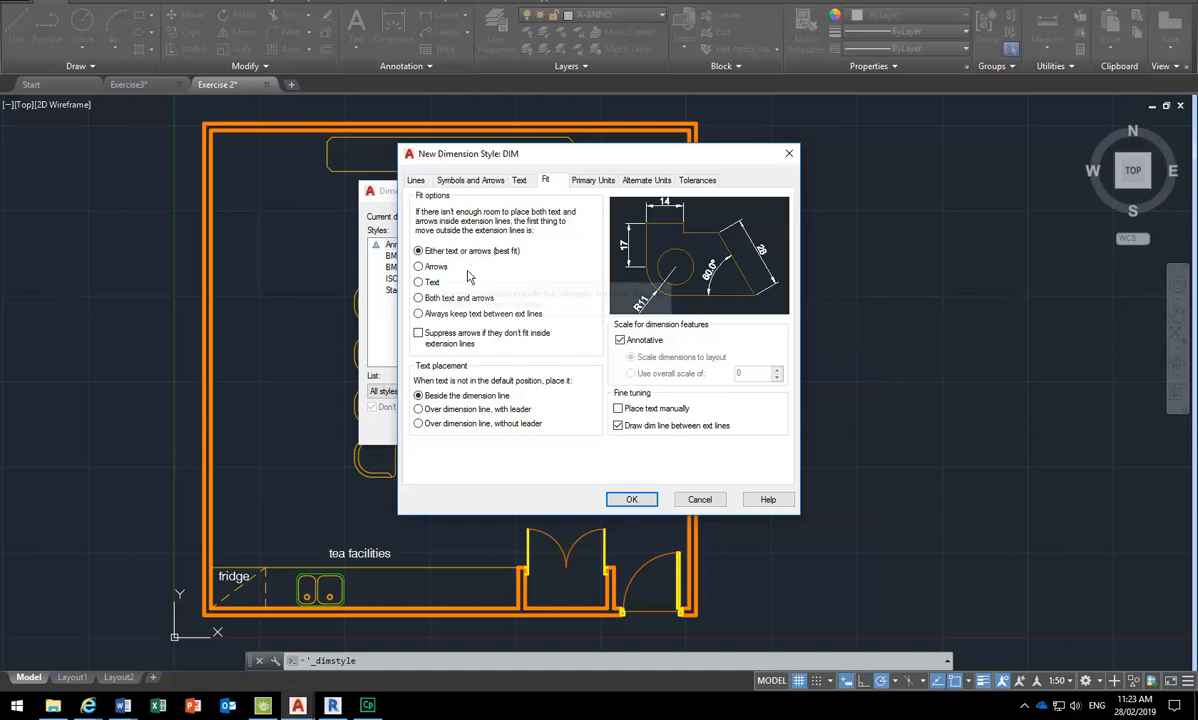
left_click(519, 182)
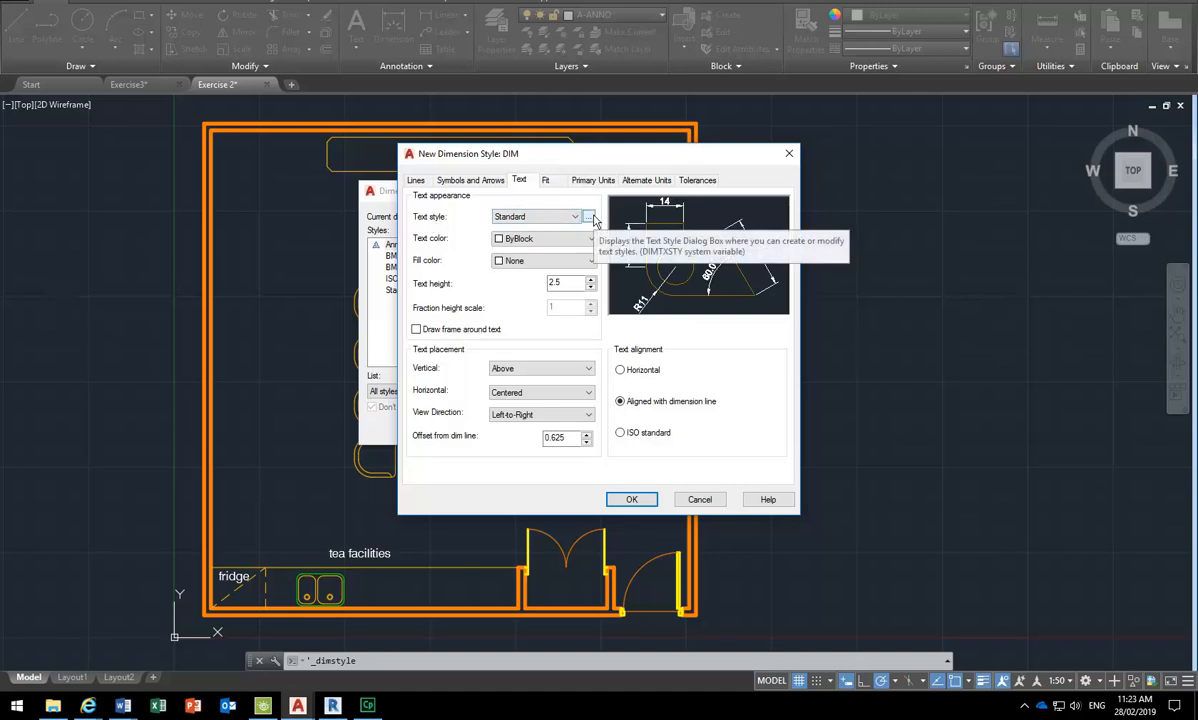
left_click(589, 218)
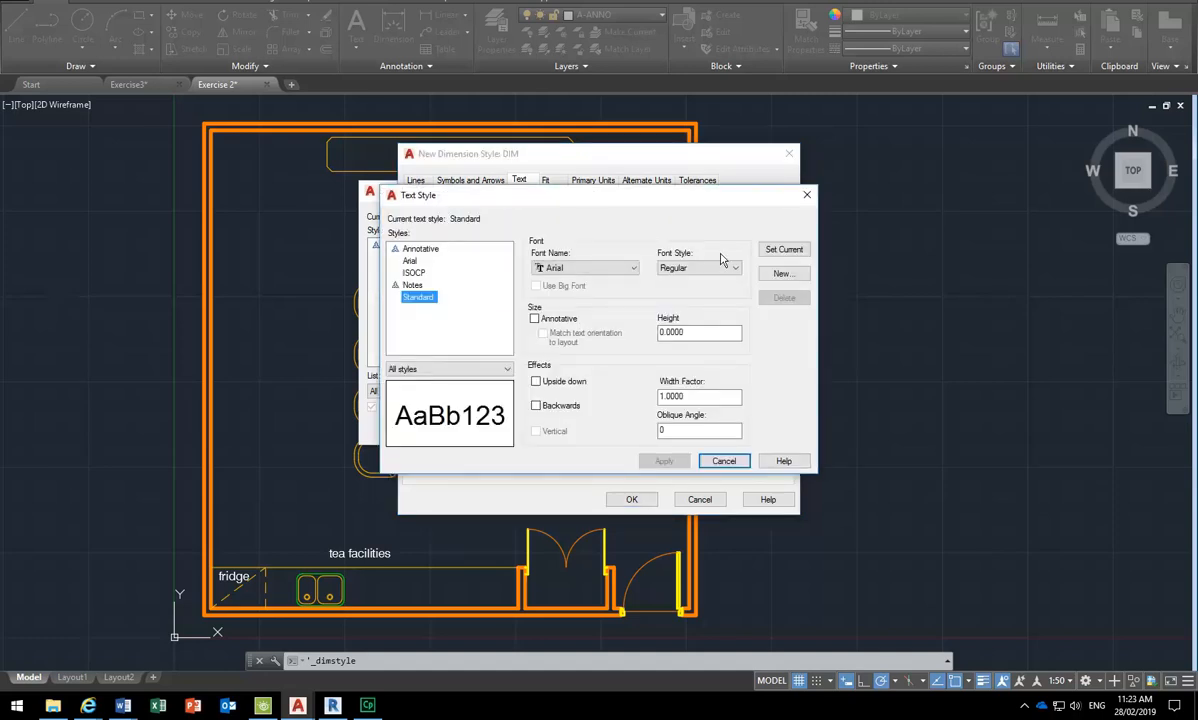
left_click(783, 273)
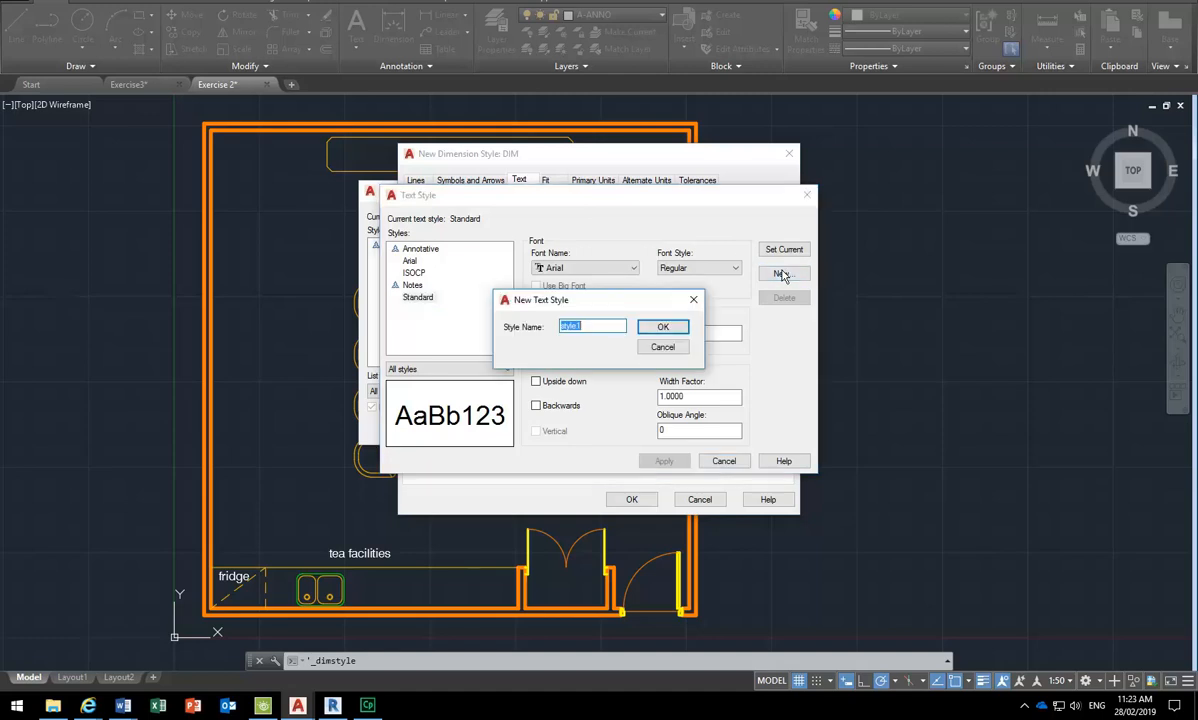
type("DIMN")
left_click(660, 326)
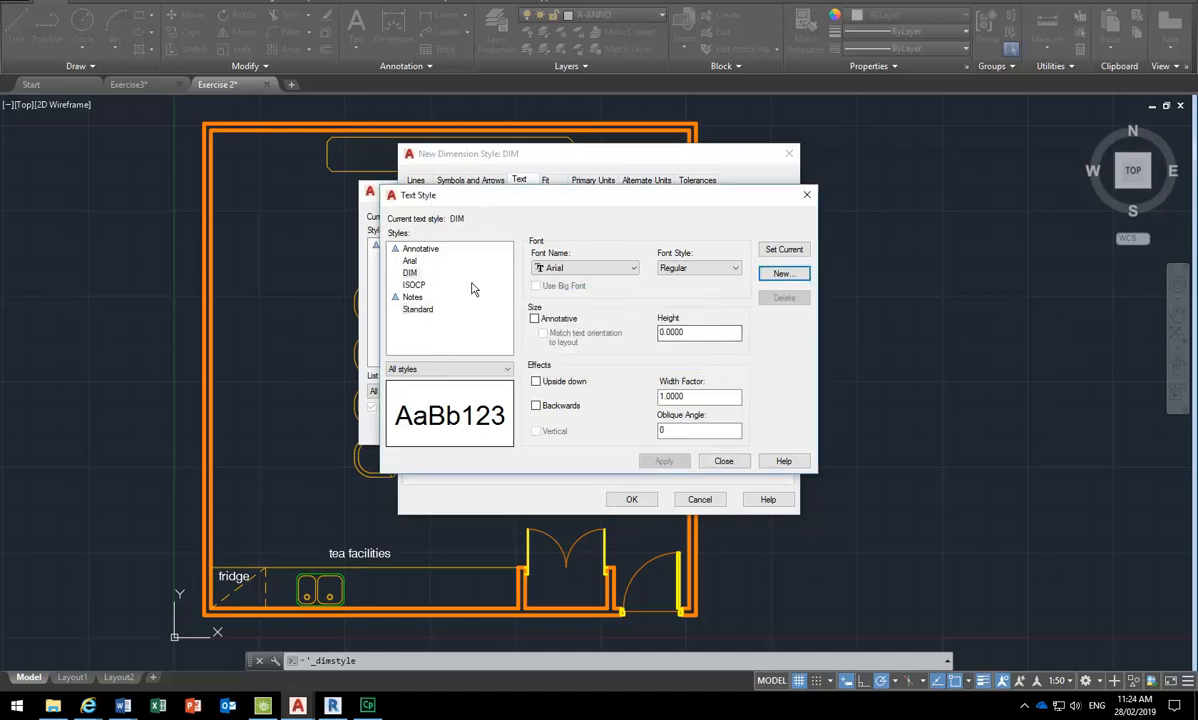
left_click(410, 272)
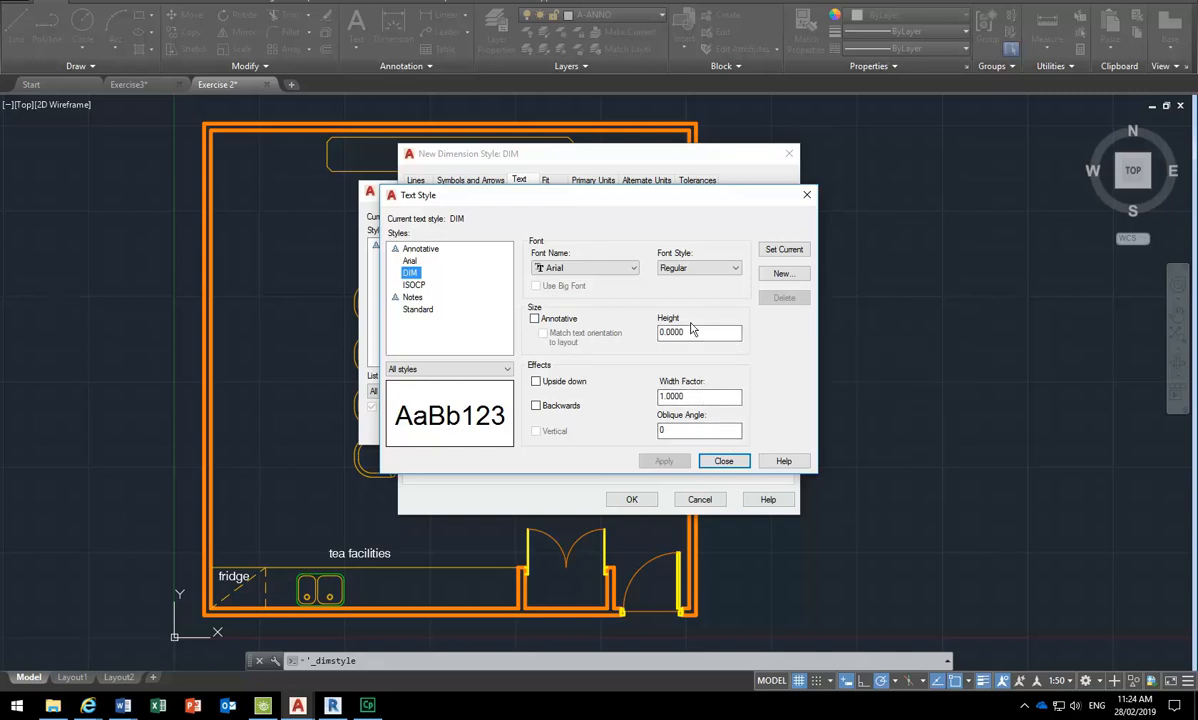
left_click(726, 462)
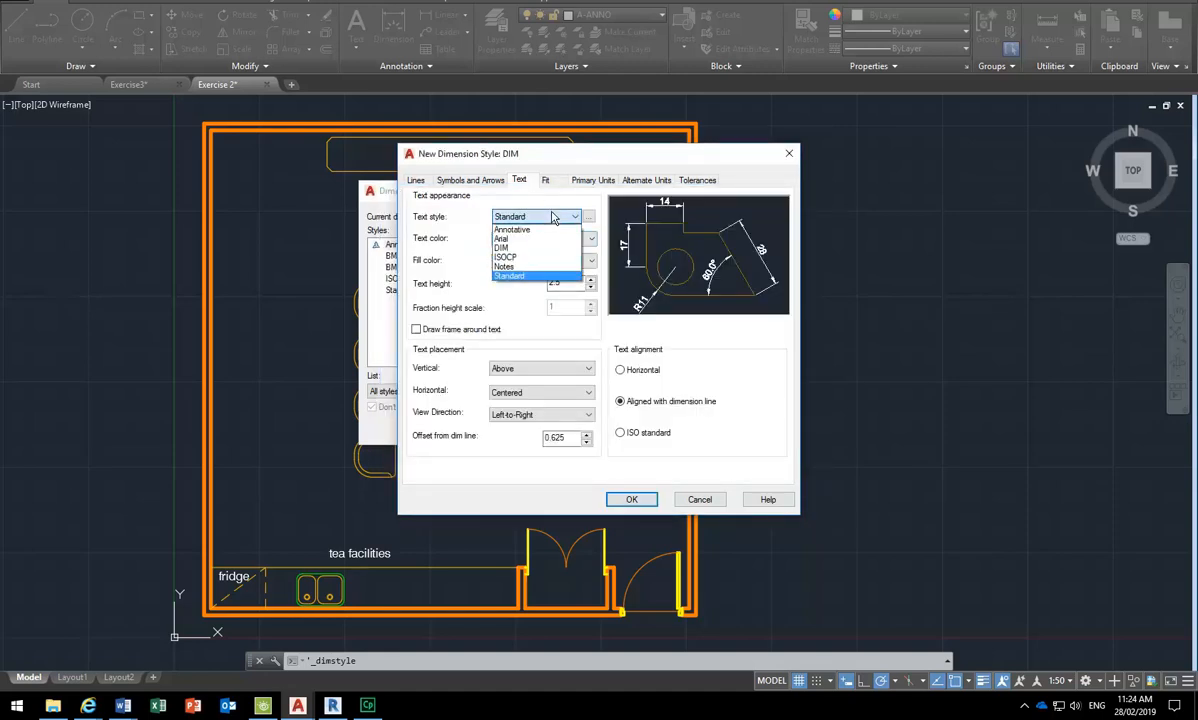
Step: Assign the DIM text style to the dimension style and set its text height to 2
left_click(526, 250)
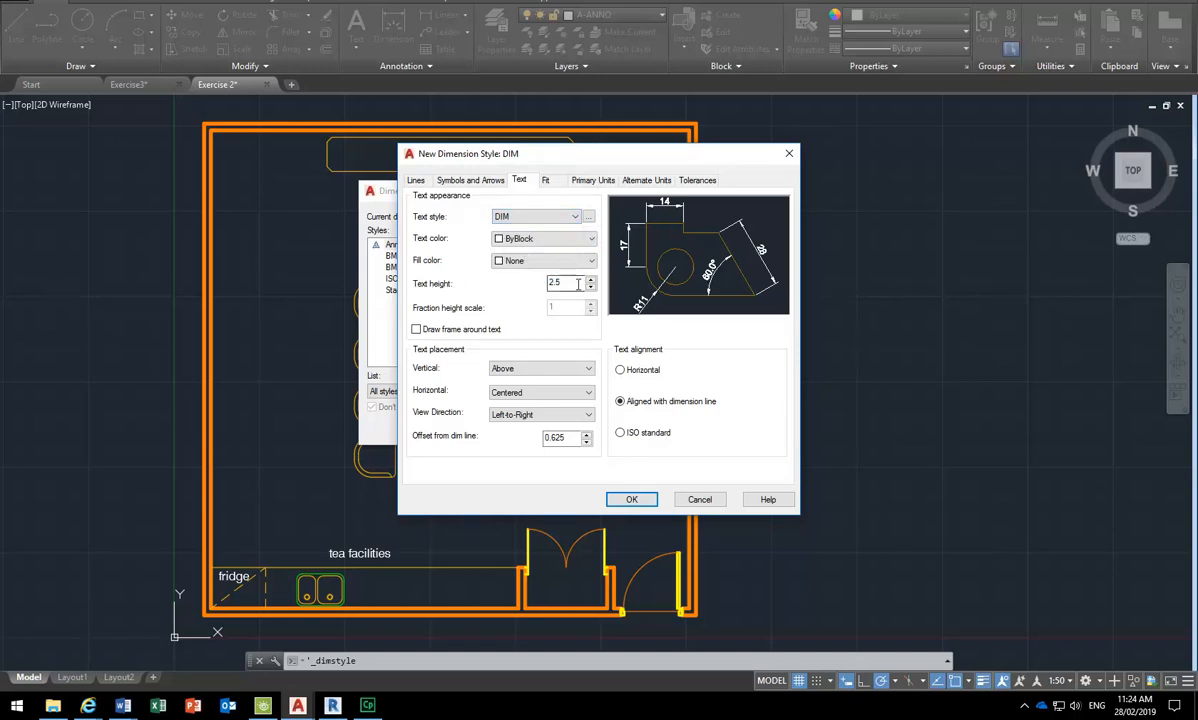
left_click_drag(575, 283, 525, 281)
type("2")
left_click(528, 180)
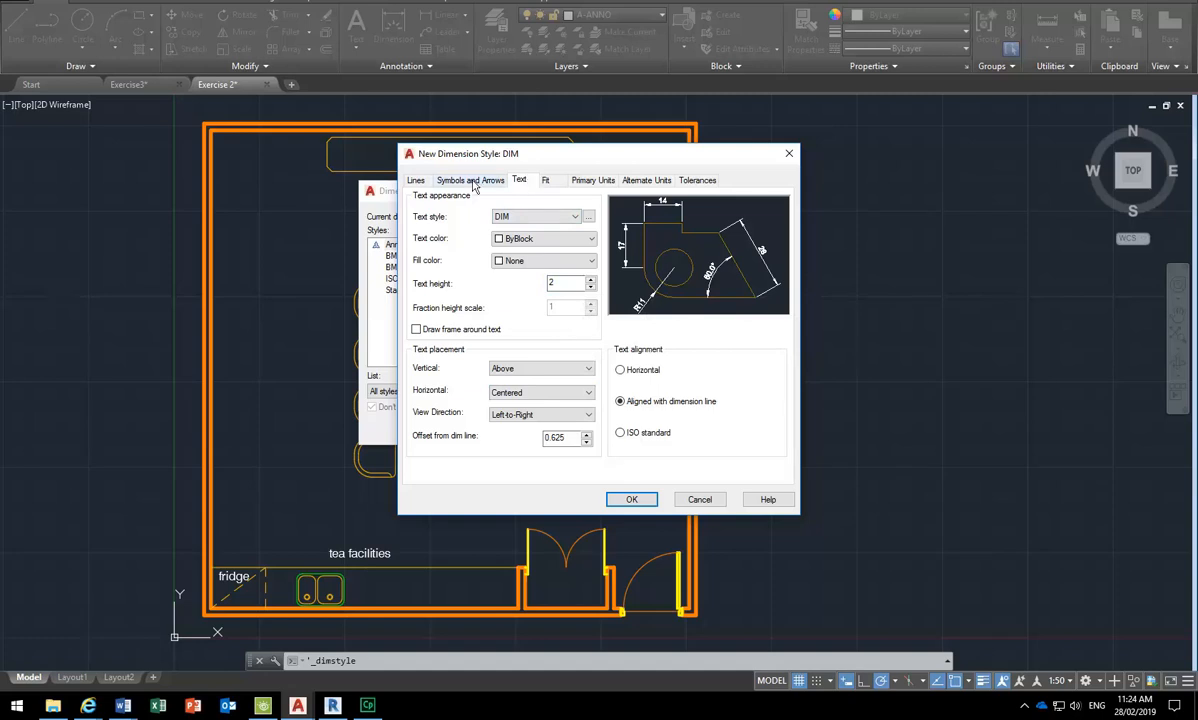
Step: Set the DIM style's first arrowhead to Oblique and its second arrowhead to Architectural tick
left_click(474, 181)
left_click(513, 222)
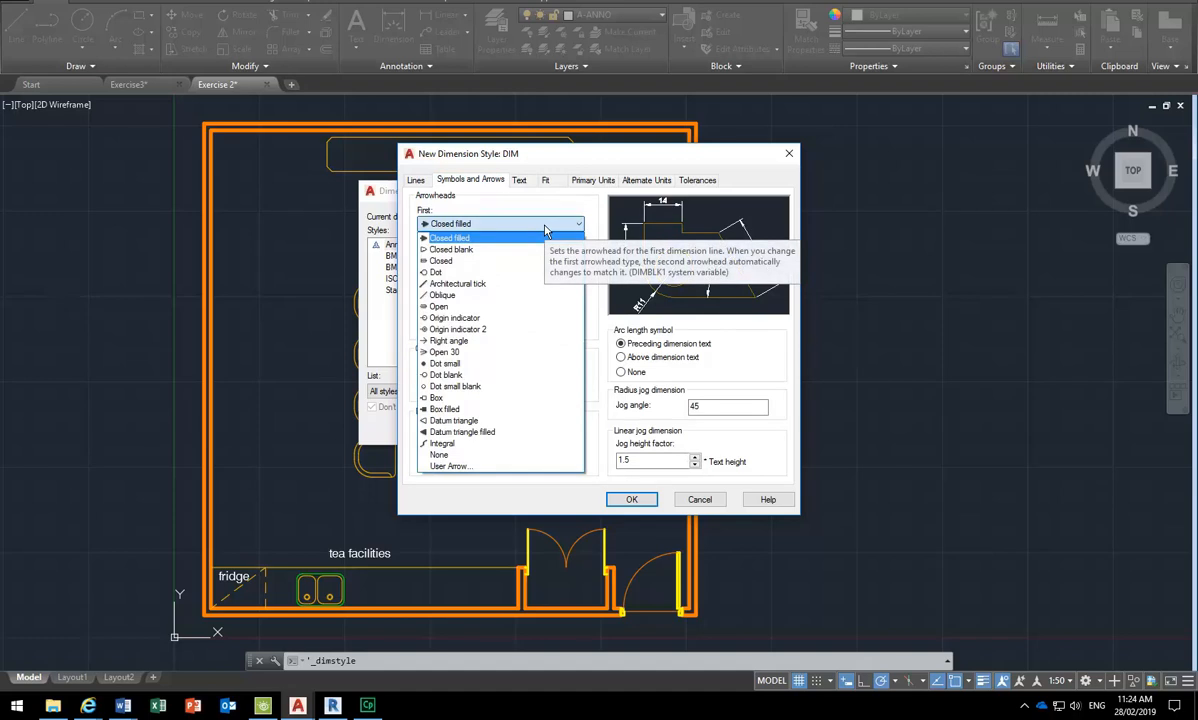
left_click(448, 295)
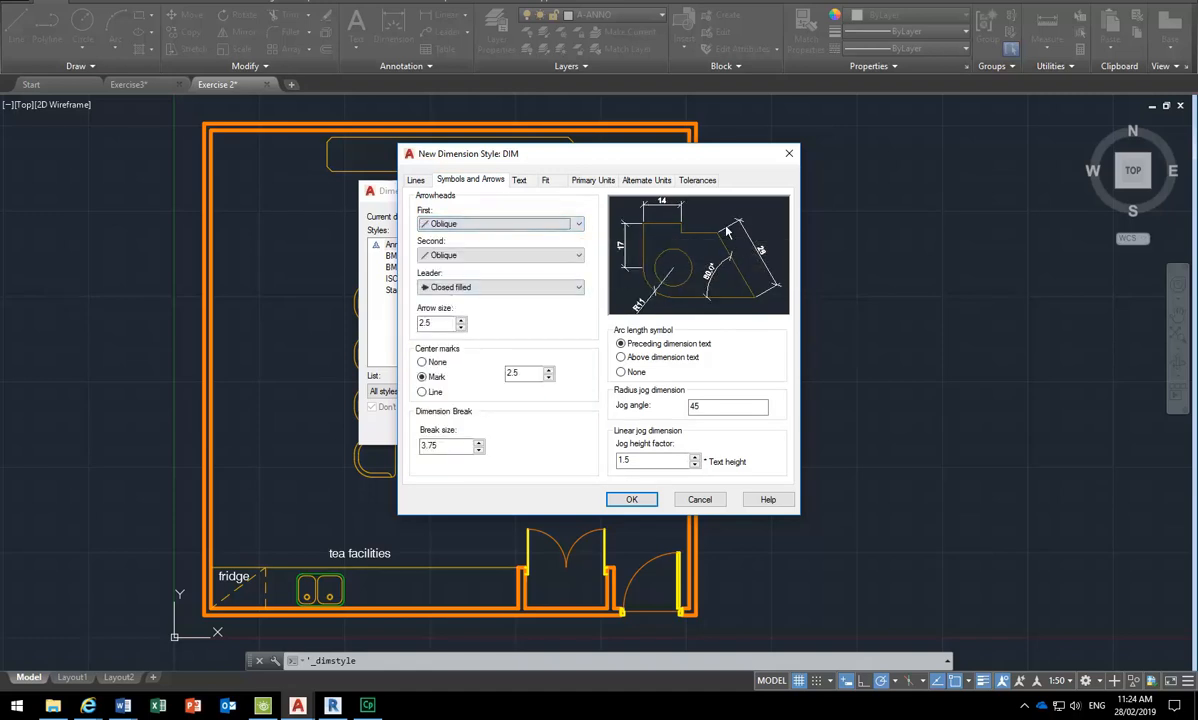
left_click(447, 254)
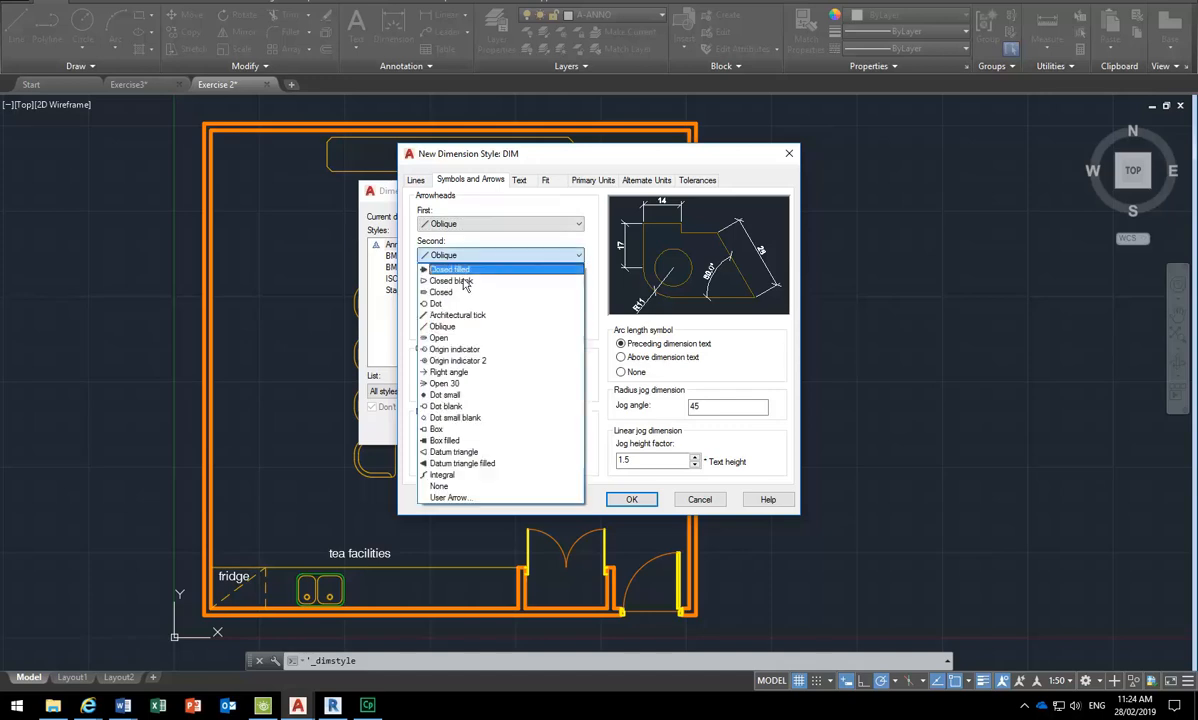
left_click(458, 316)
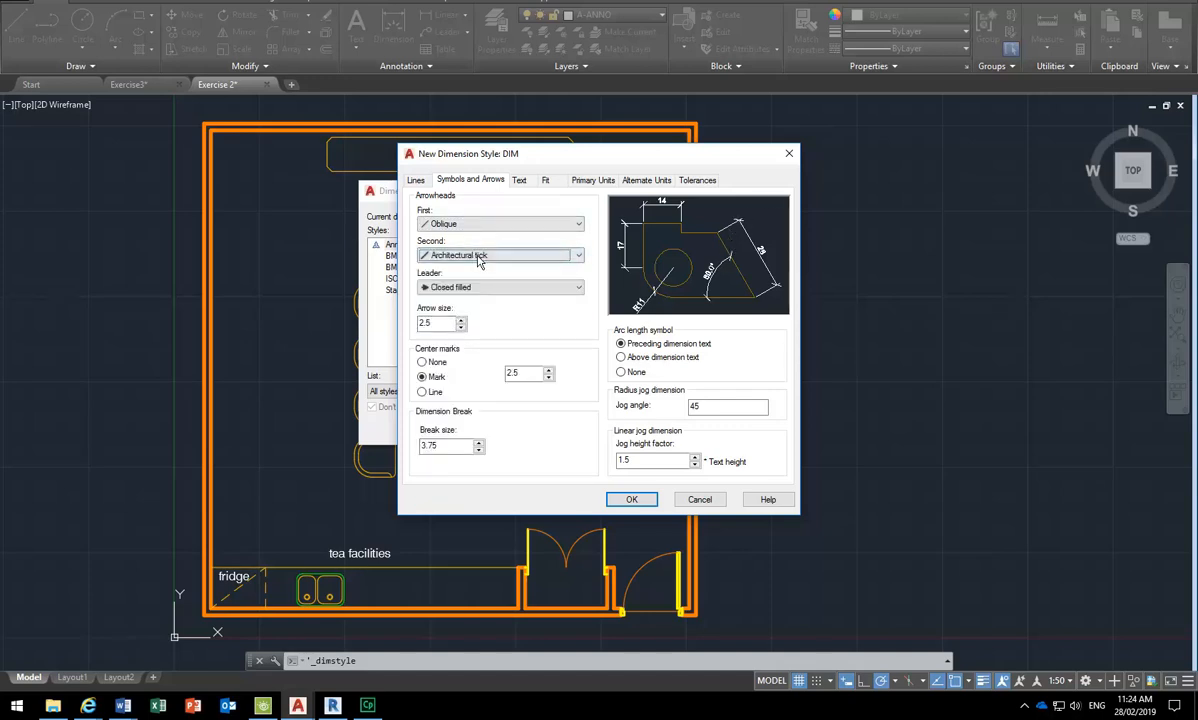
Step: Set the DIM style's leader arrowhead to Right angle
left_click(472, 287)
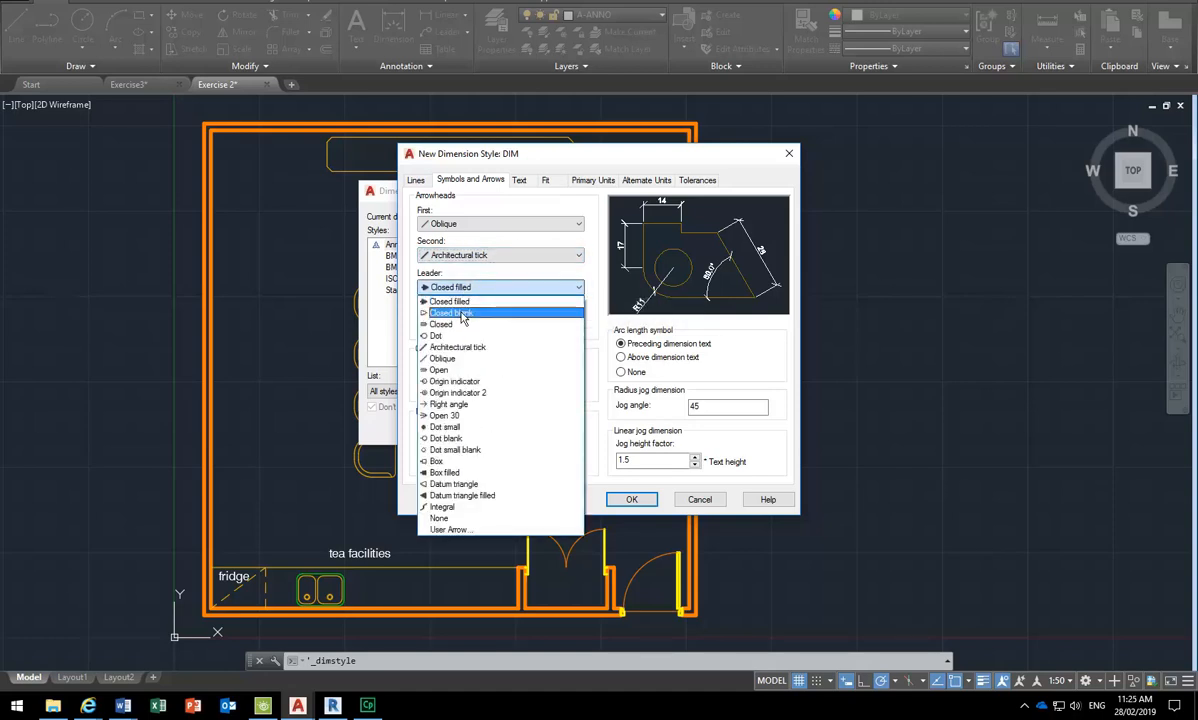
left_click(450, 405)
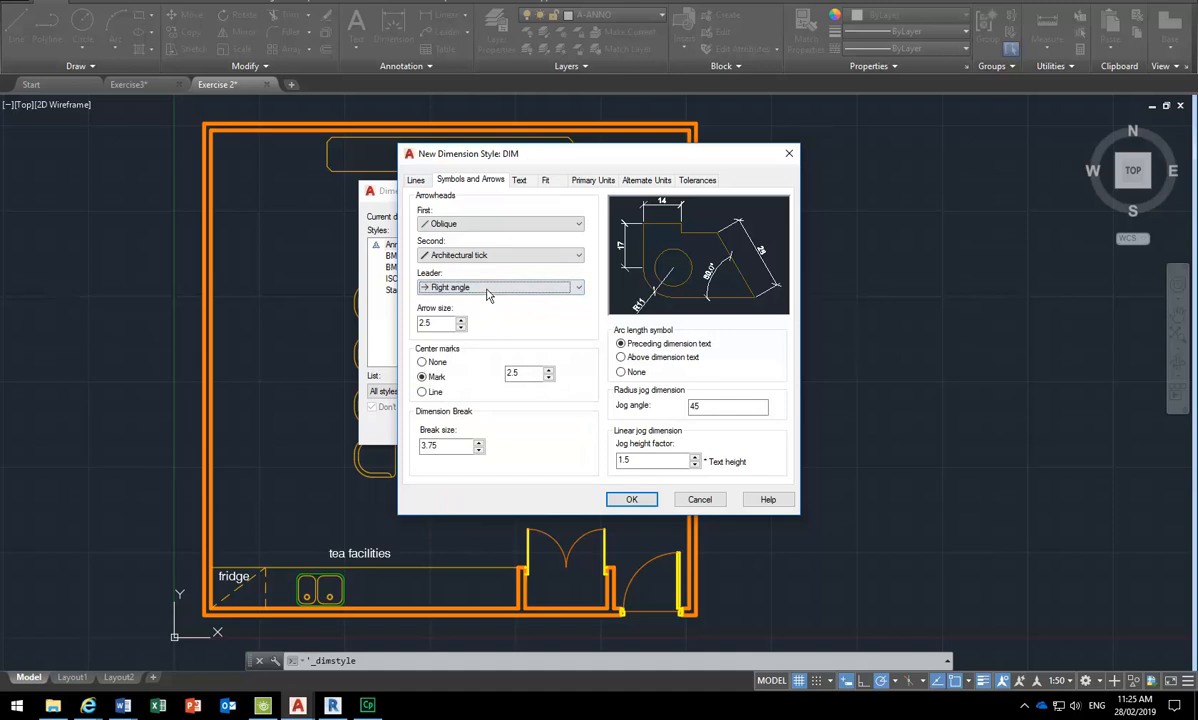
left_click(487, 290)
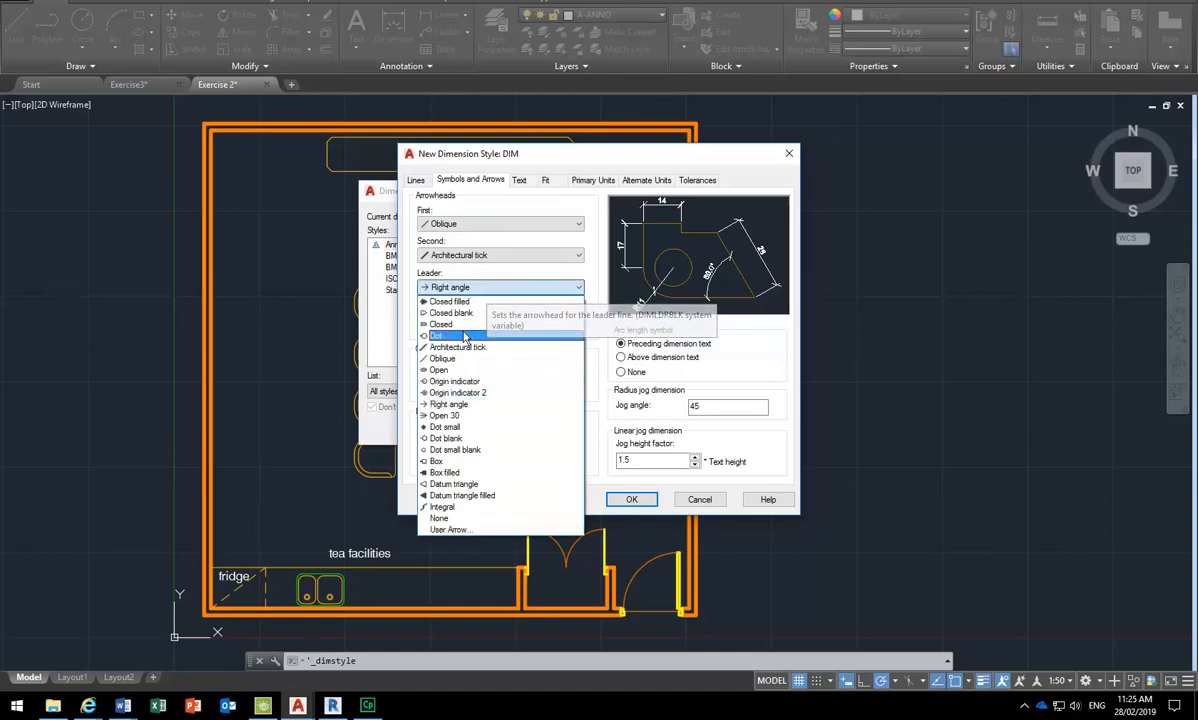
left_click(484, 291)
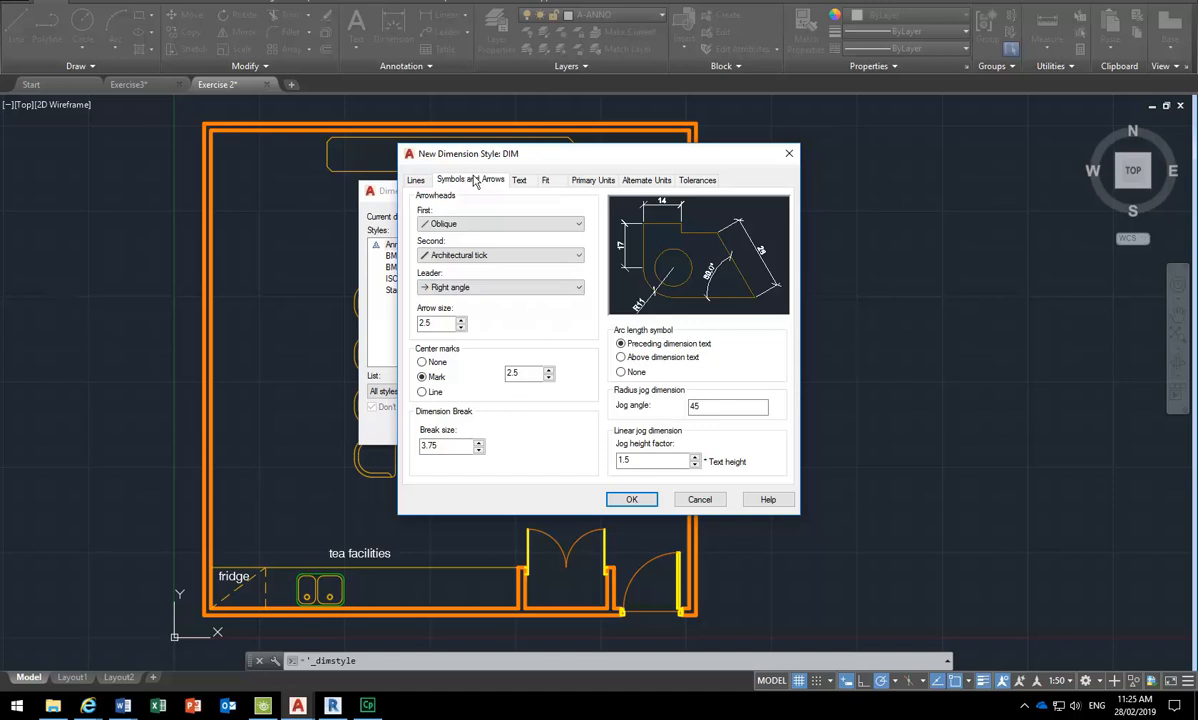
Step: Change the DIM style's first arrowhead to Architectural tick so it matches the second one
left_click(416, 181)
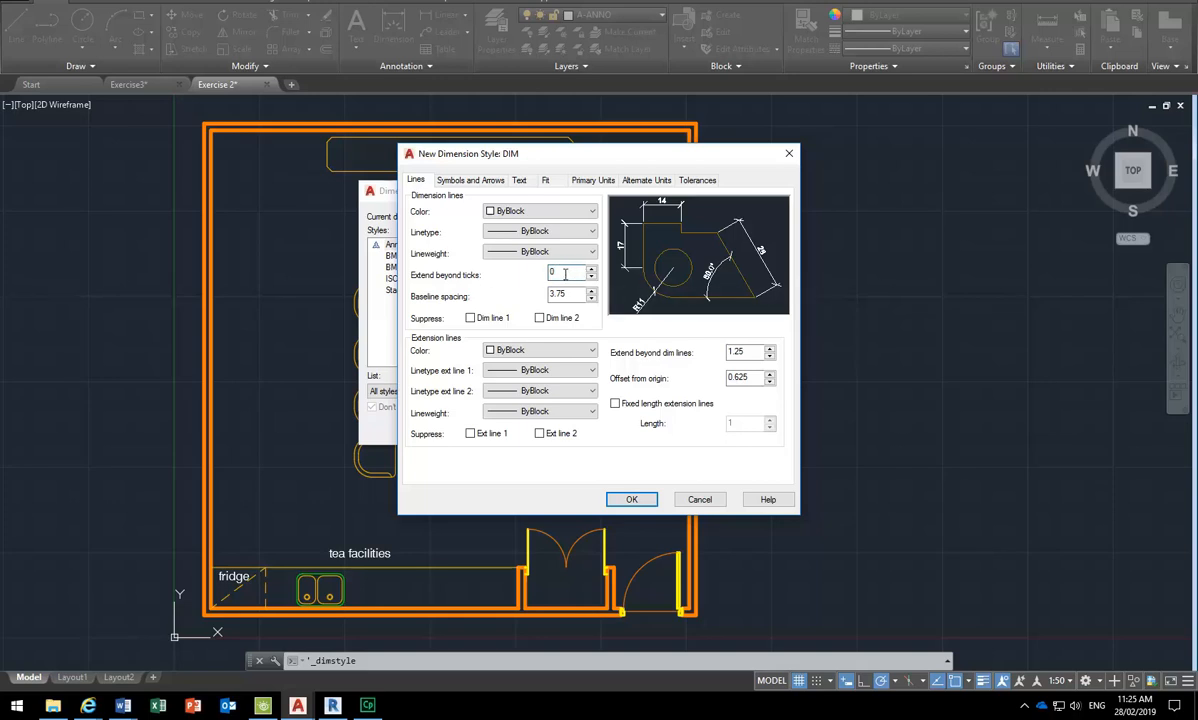
left_click(440, 180)
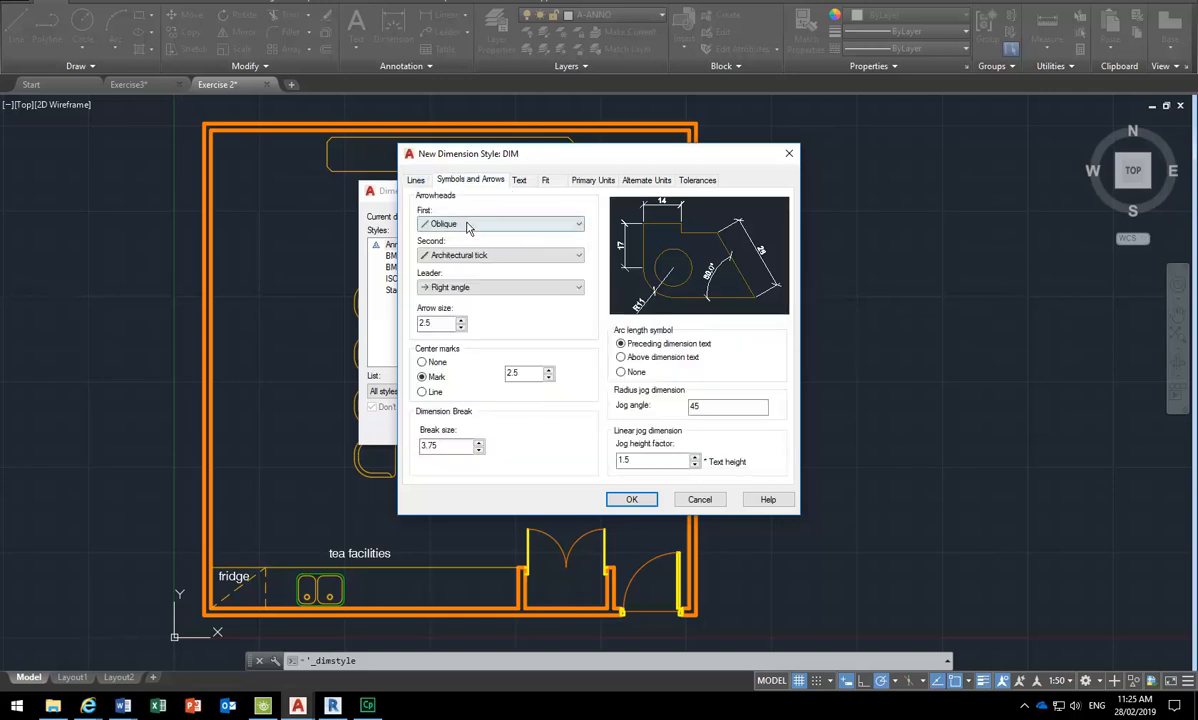
left_click(459, 224)
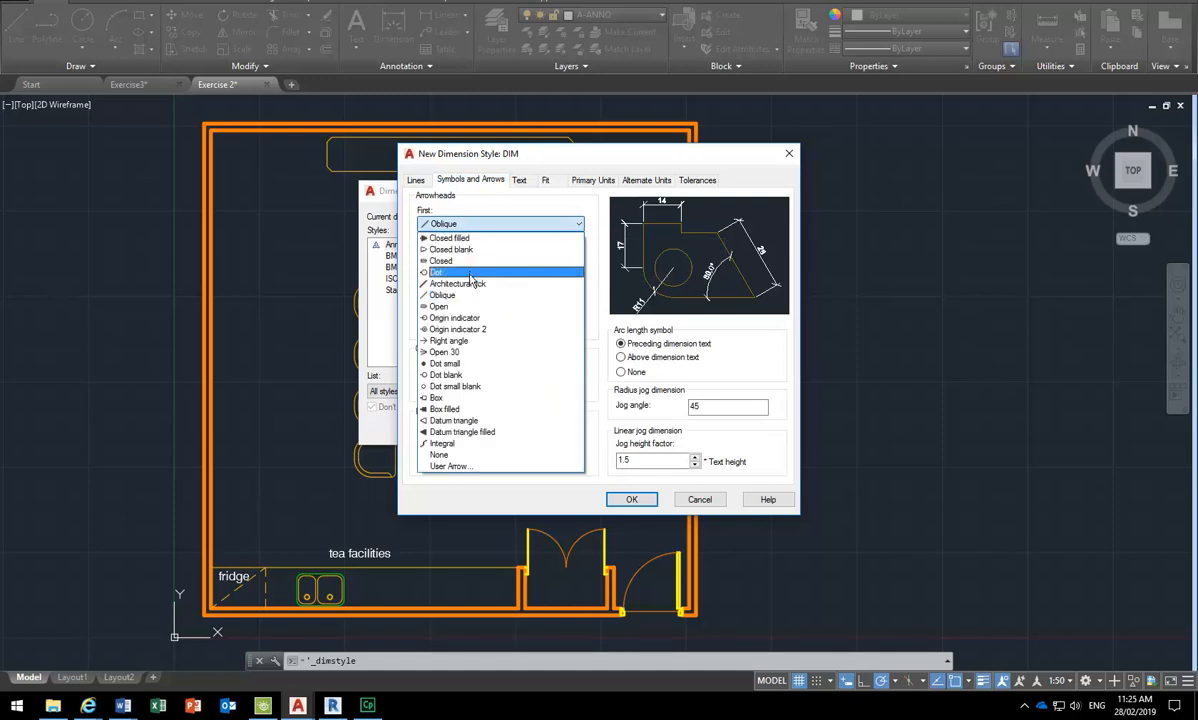
left_click(466, 284)
left_click(460, 224)
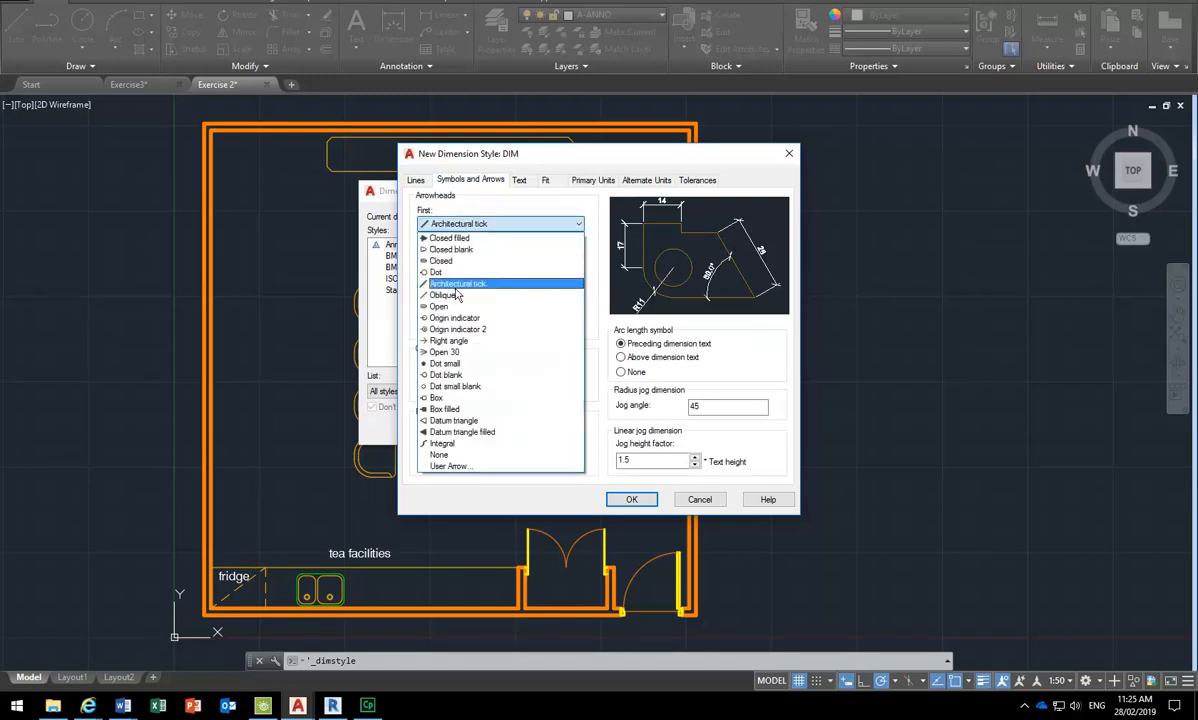
left_click(460, 284)
Step: Try distances of 2 and 1.5 for extending the DIM style's dimension lines beyond the ticks
left_click(416, 181)
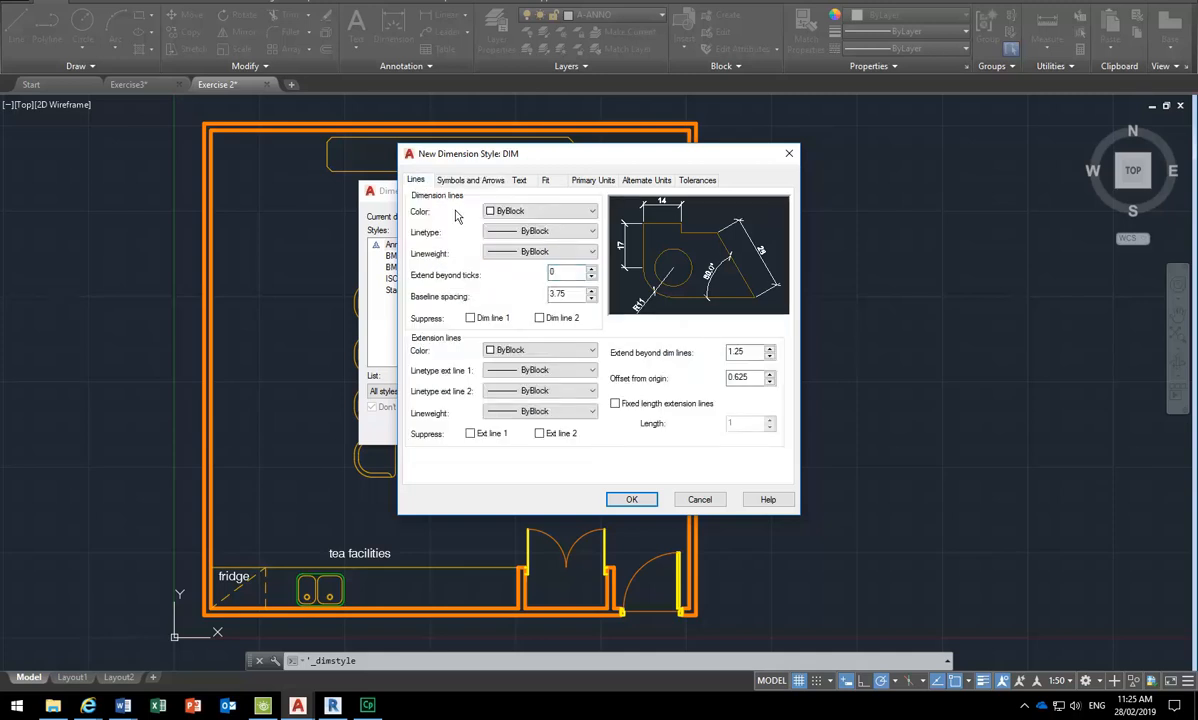
left_click(573, 272)
left_click_drag(561, 273, 521, 287)
type("2")
left_click(752, 352)
double_click(566, 272)
type("1.5")
Step: Set the distance the DIM style's dimension lines extend beyond the ticks to 1.25
double_click(566, 272)
type("1")
left_click(745, 351)
left_click(570, 274)
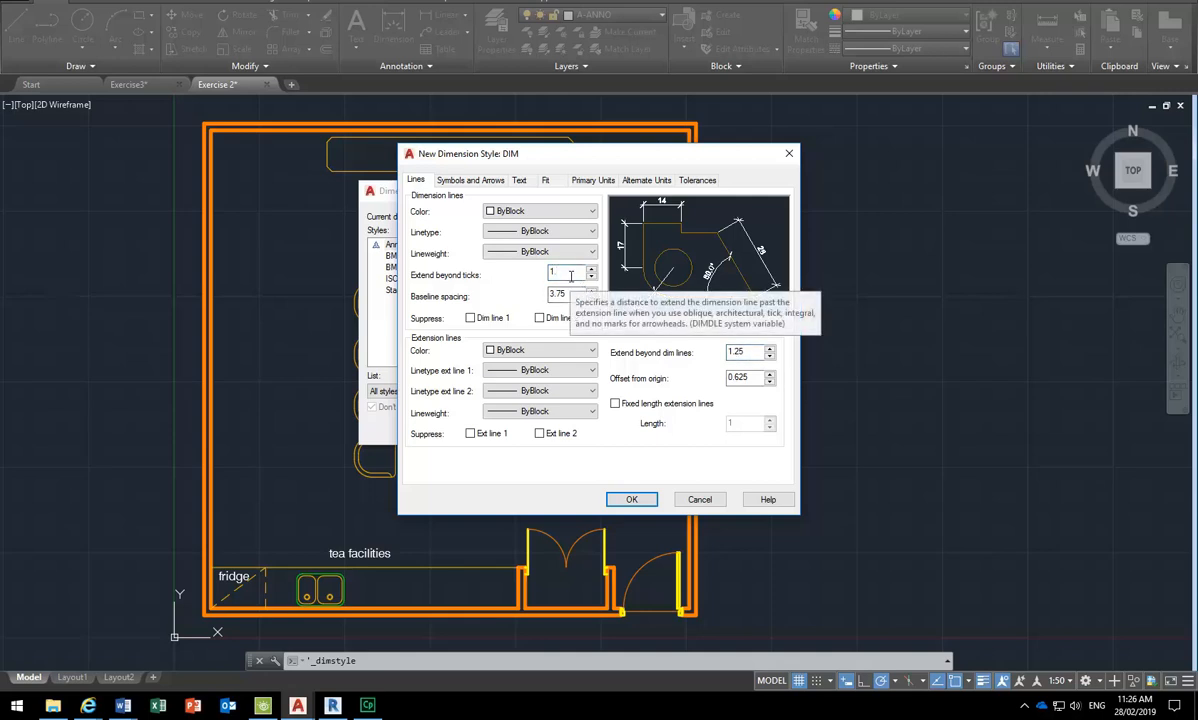
type(".25")
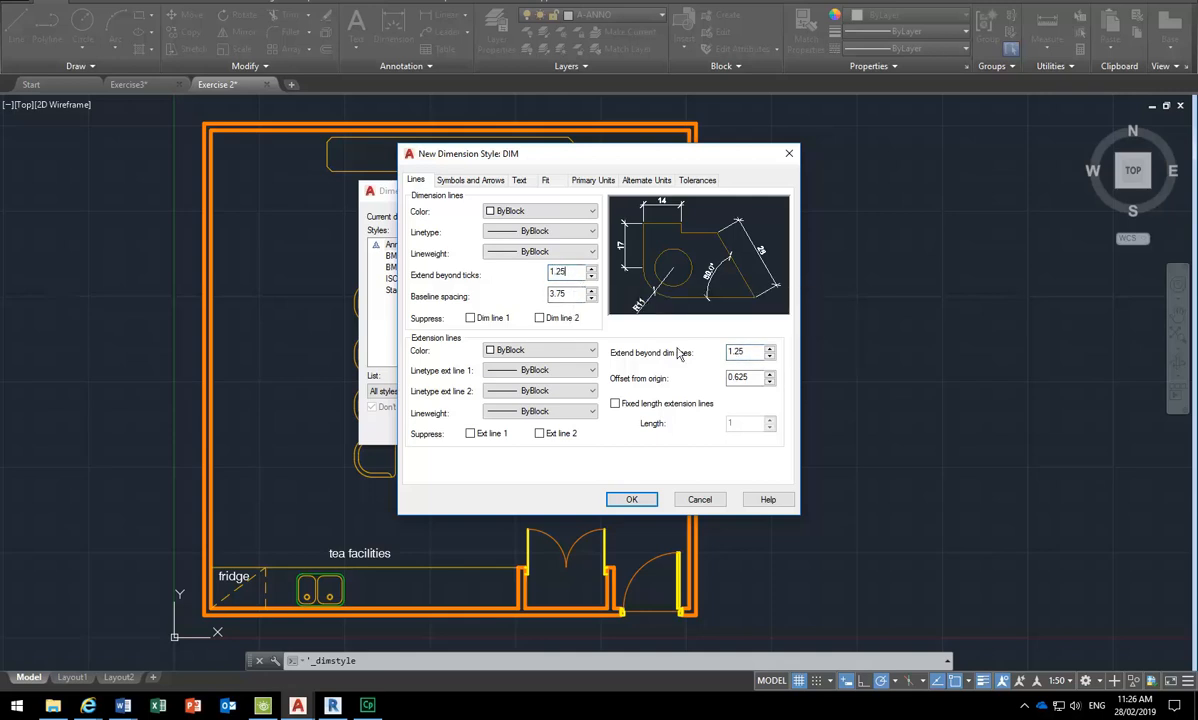
left_click(752, 352)
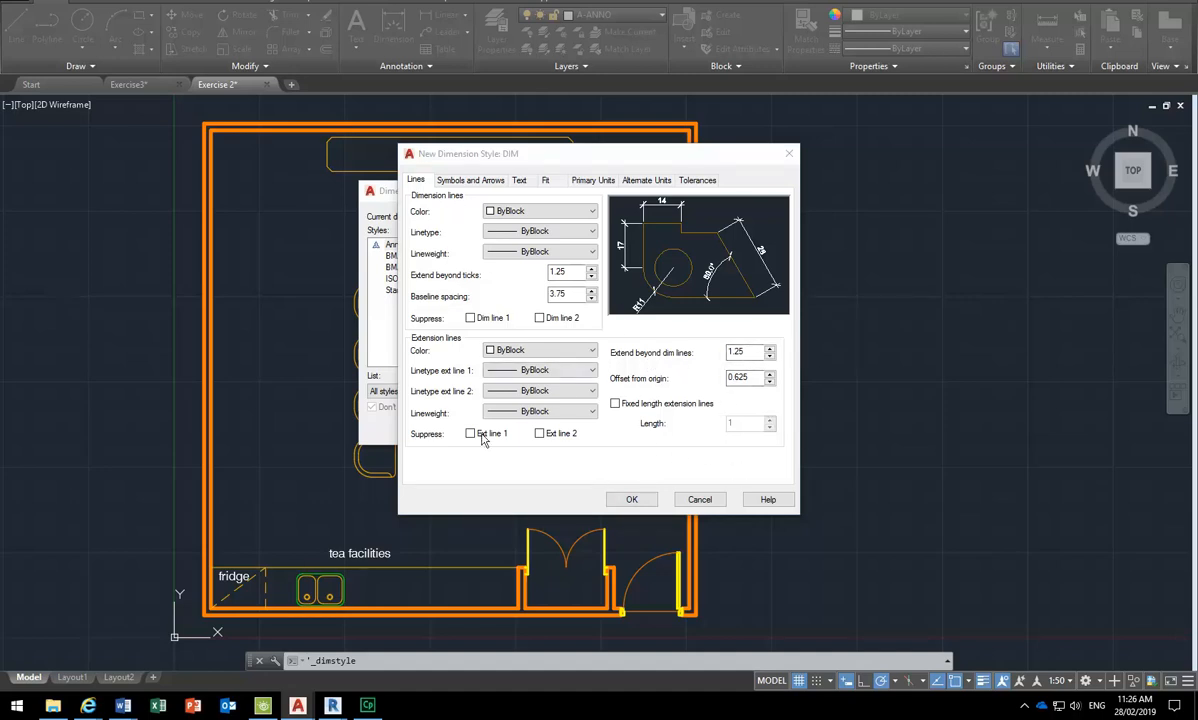
Step: Try extending the extension lines 3 beyond the dimension lines and return the distance to 1.25
double_click(735, 350)
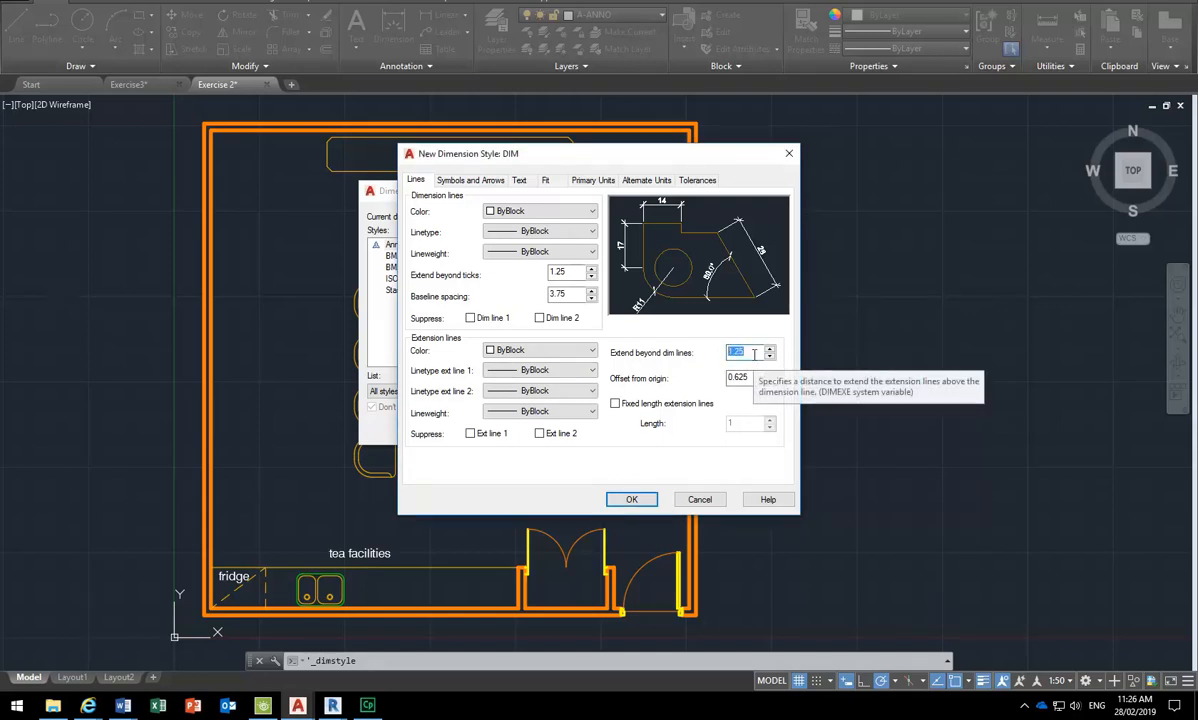
type("3")
key("Tab")
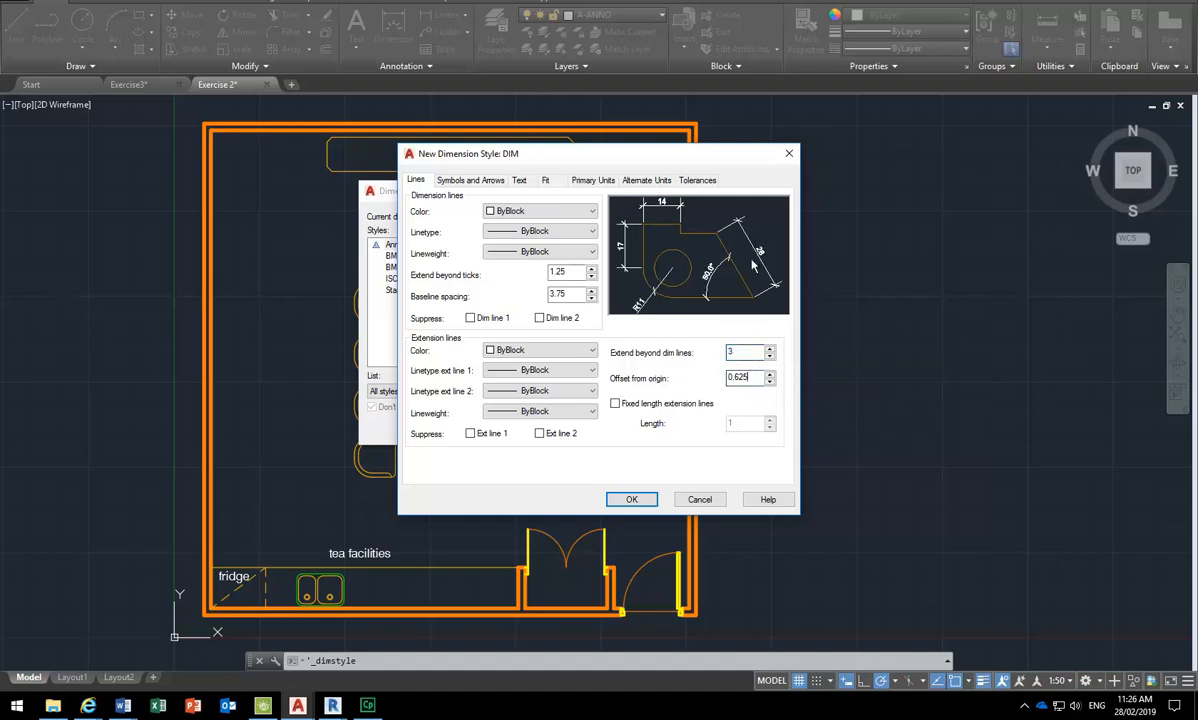
double_click(752, 351)
type("1.25")
key("Tab")
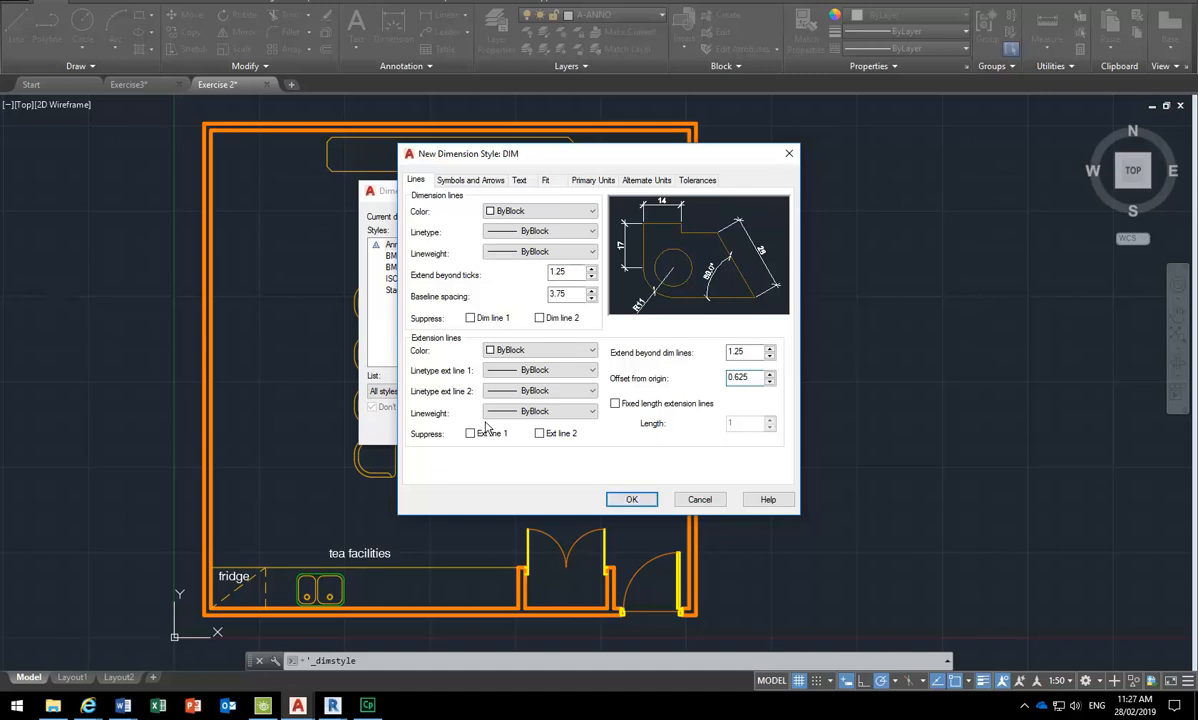
Step: Save the DIM dimension style, set it as the current style and close the style manager
left_click(624, 501)
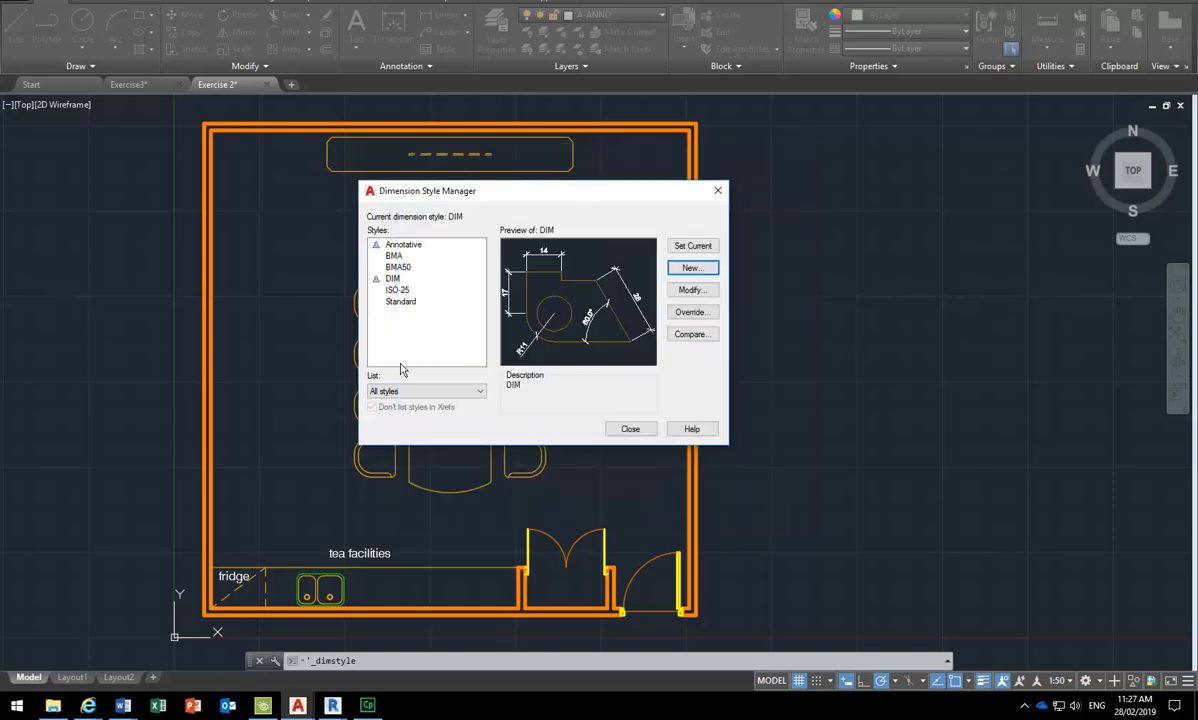
left_click(392, 278)
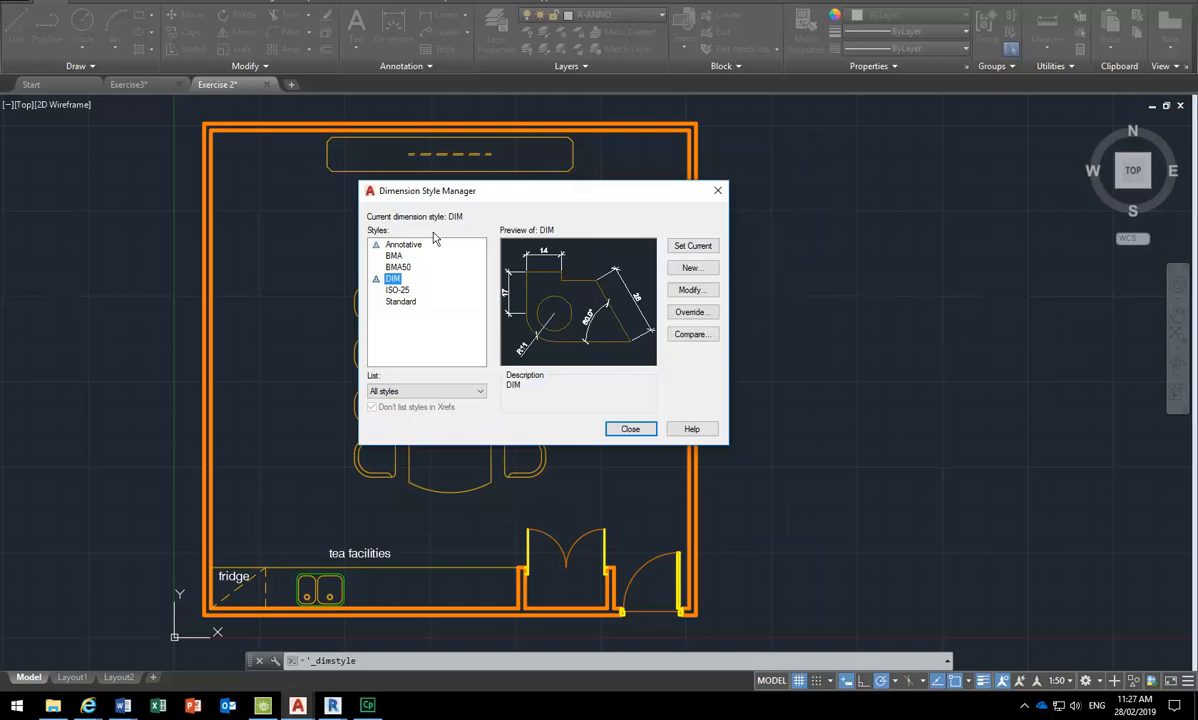
left_click(694, 247)
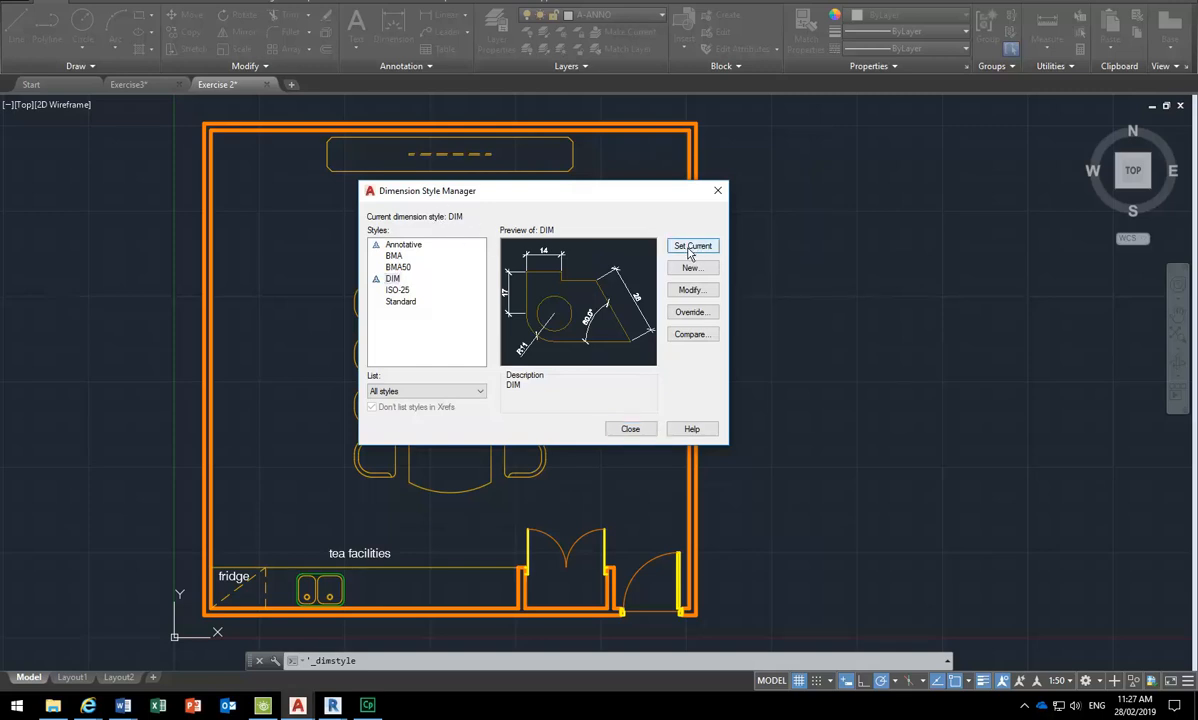
left_click(644, 429)
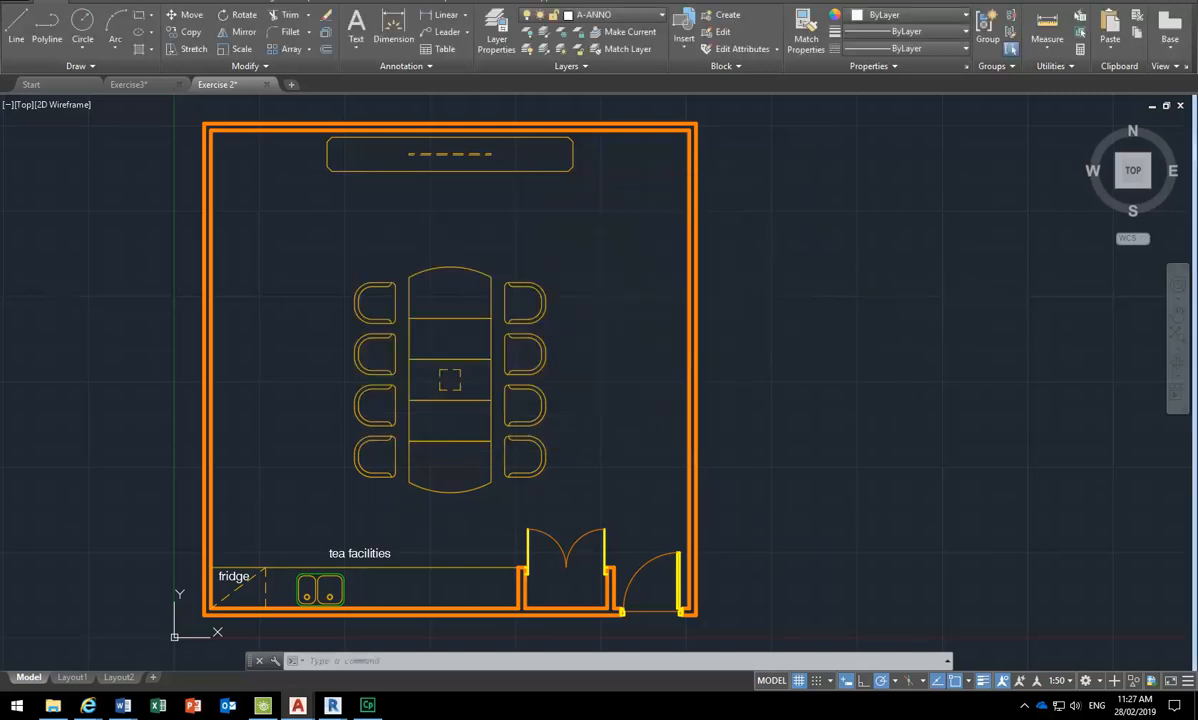
Step: Make A-ANNO the current layer for the floor plan's dimensions
left_click(621, 20)
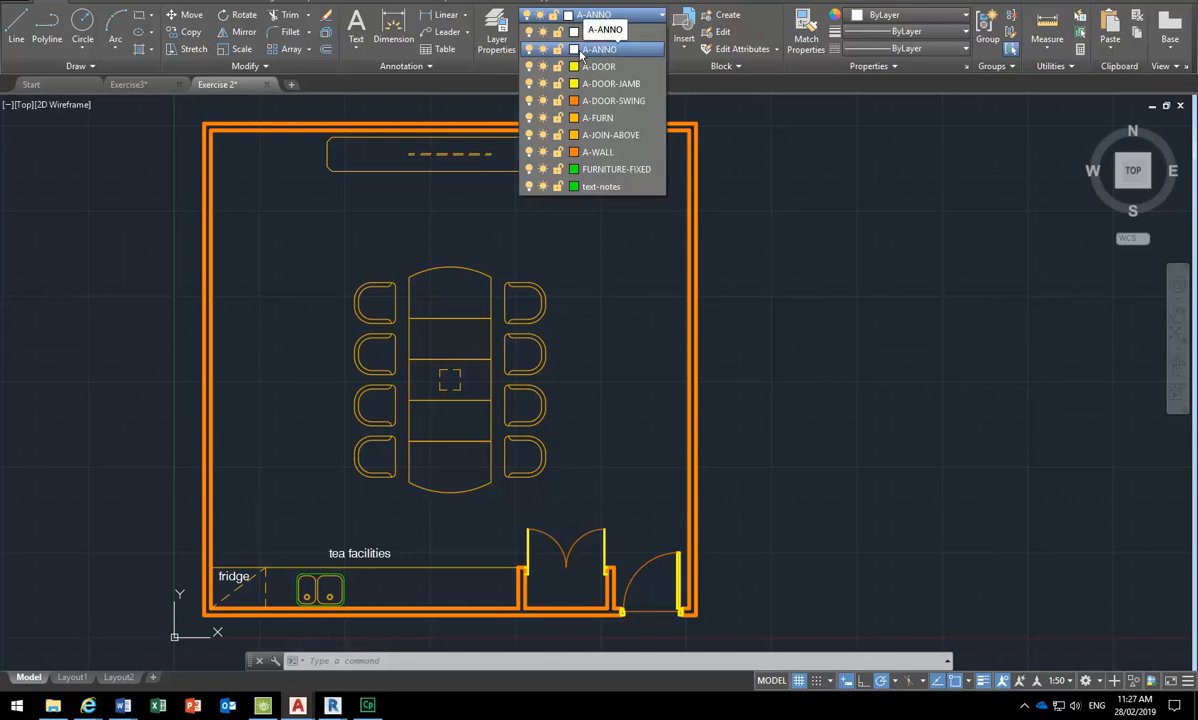
left_click(605, 50)
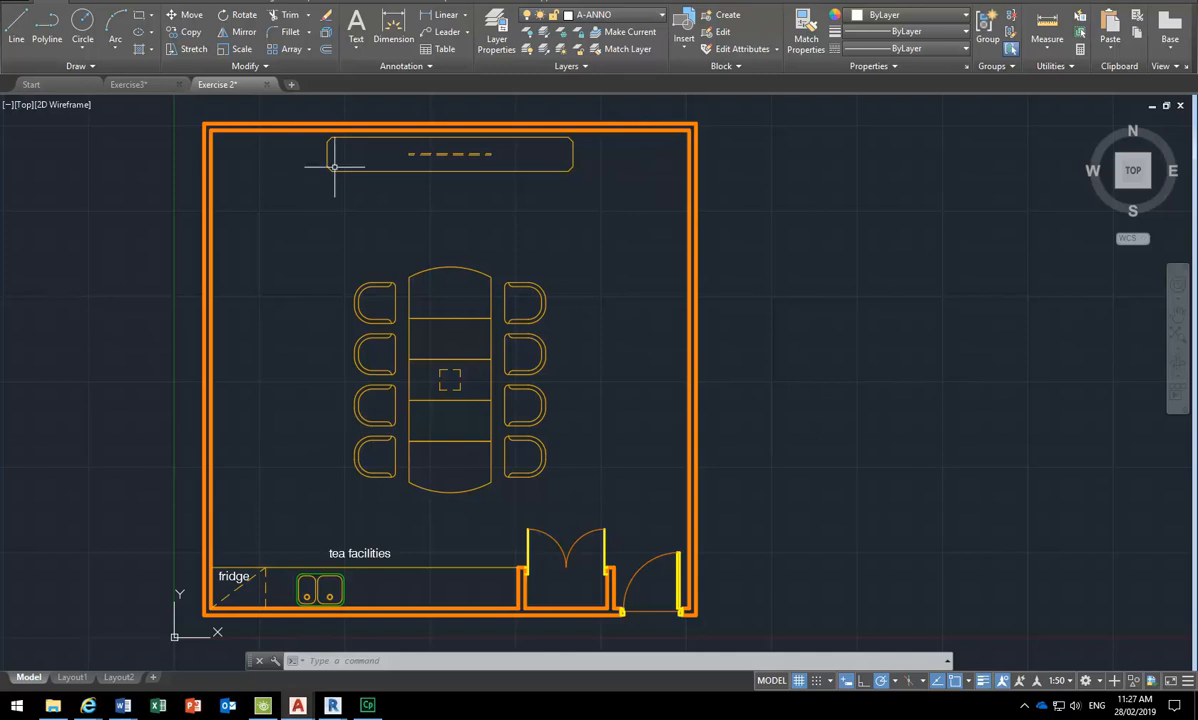
middle_click_drag(249, 390, 296, 406)
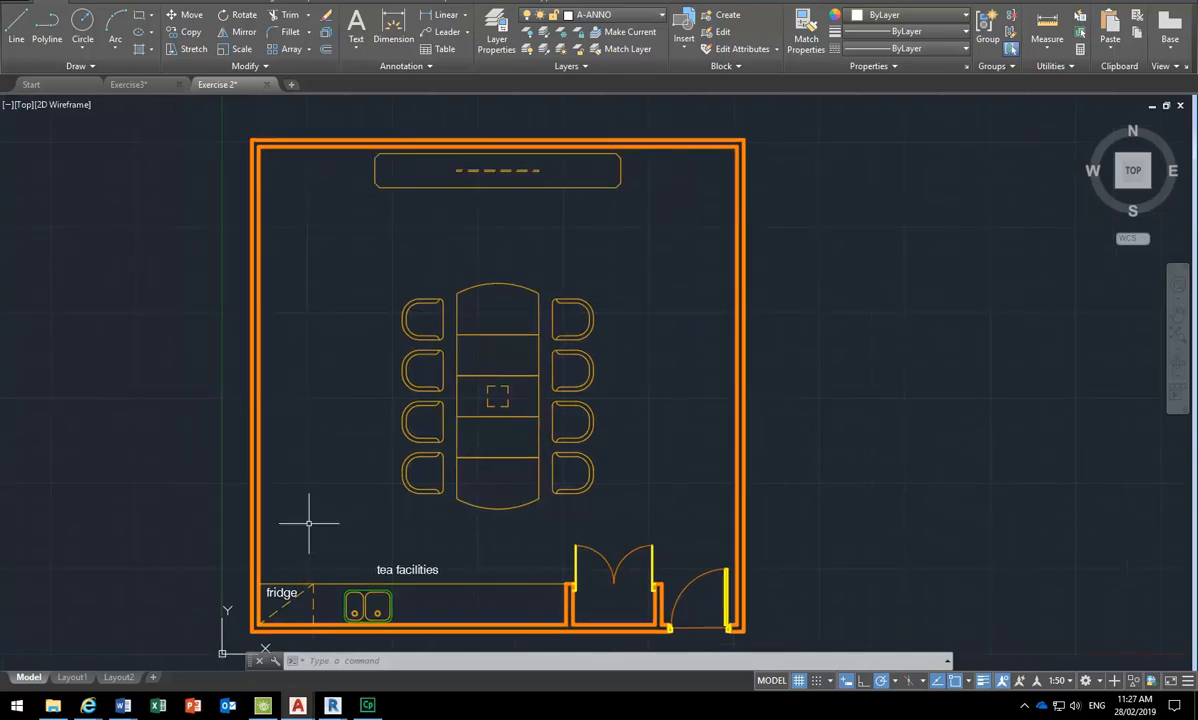
Step: Add a vertical linear dimension between the outer corners of the room's left wall, placing the dimension line outside the plan
left_click(466, 15)
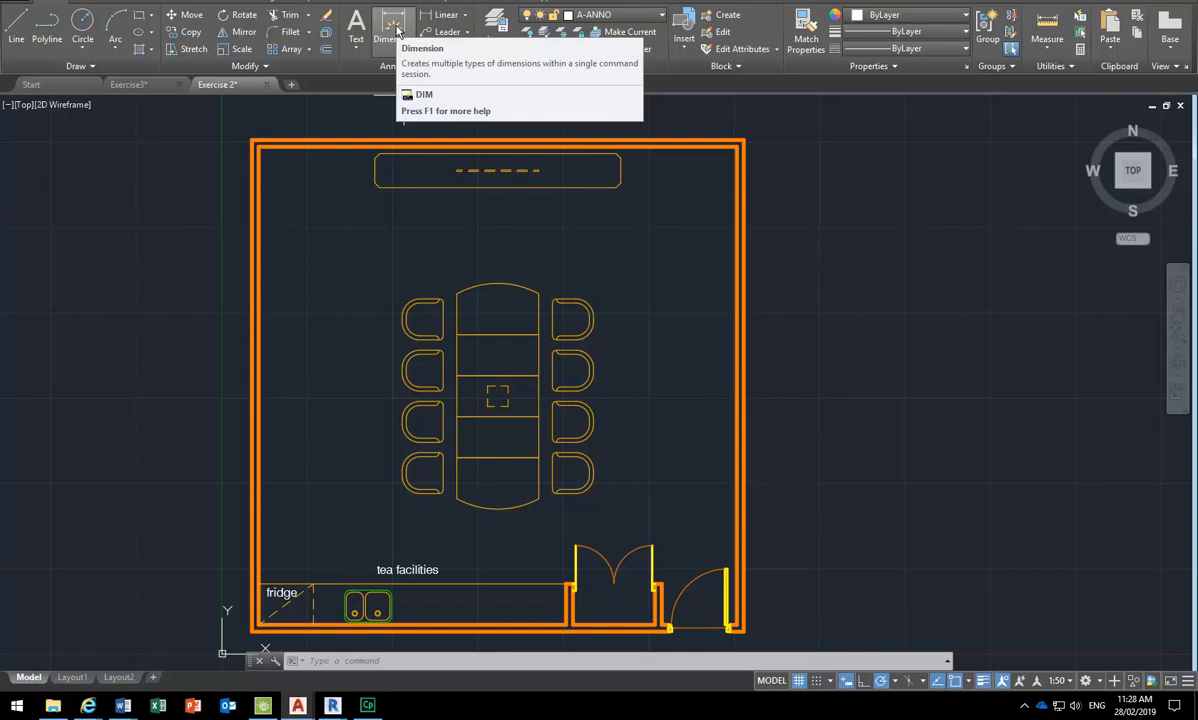
left_click(395, 30)
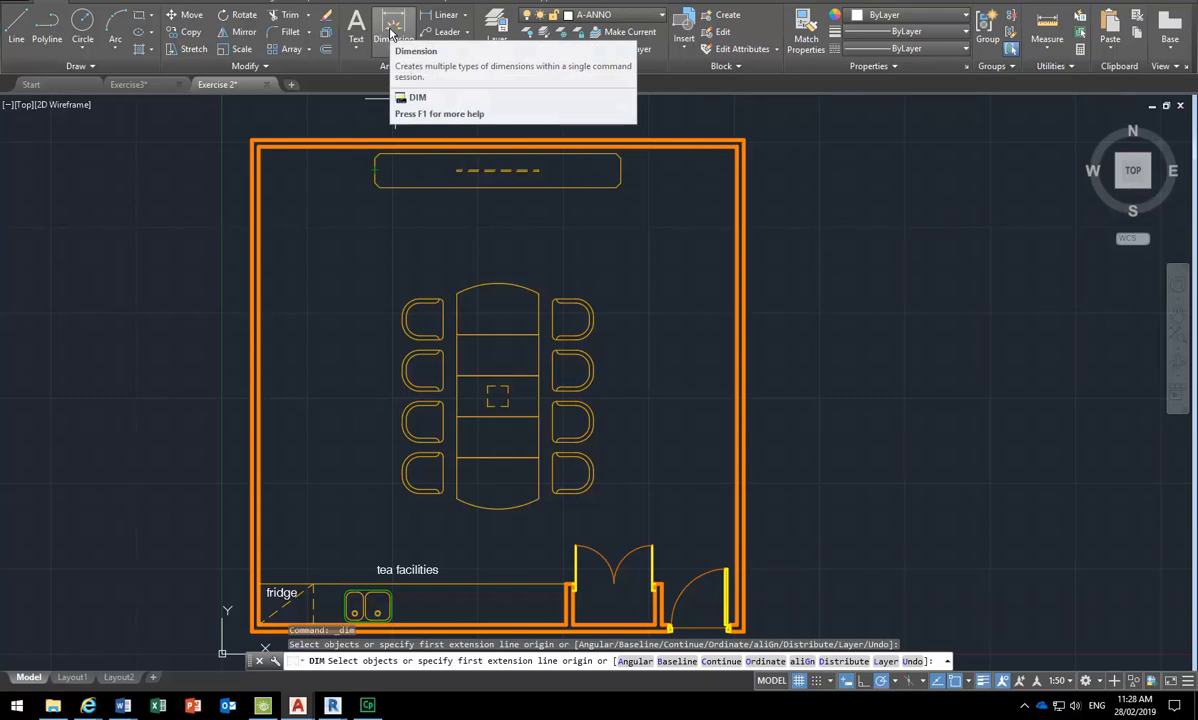
left_click(448, 16)
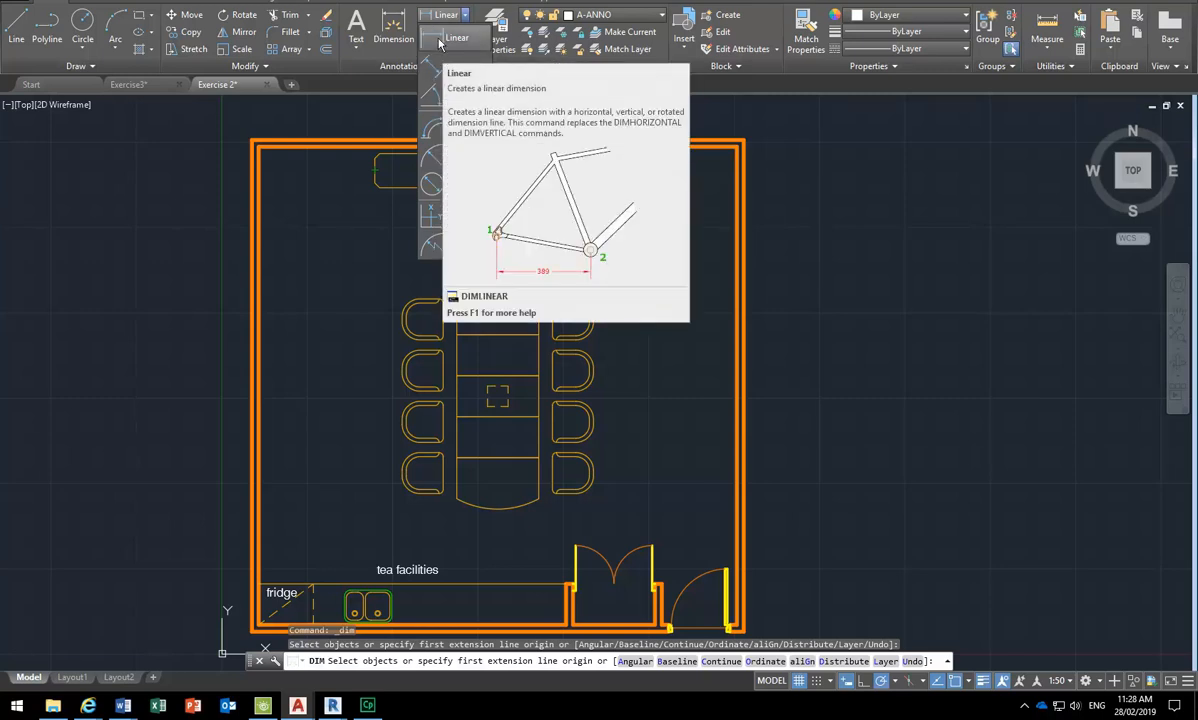
left_click(439, 42)
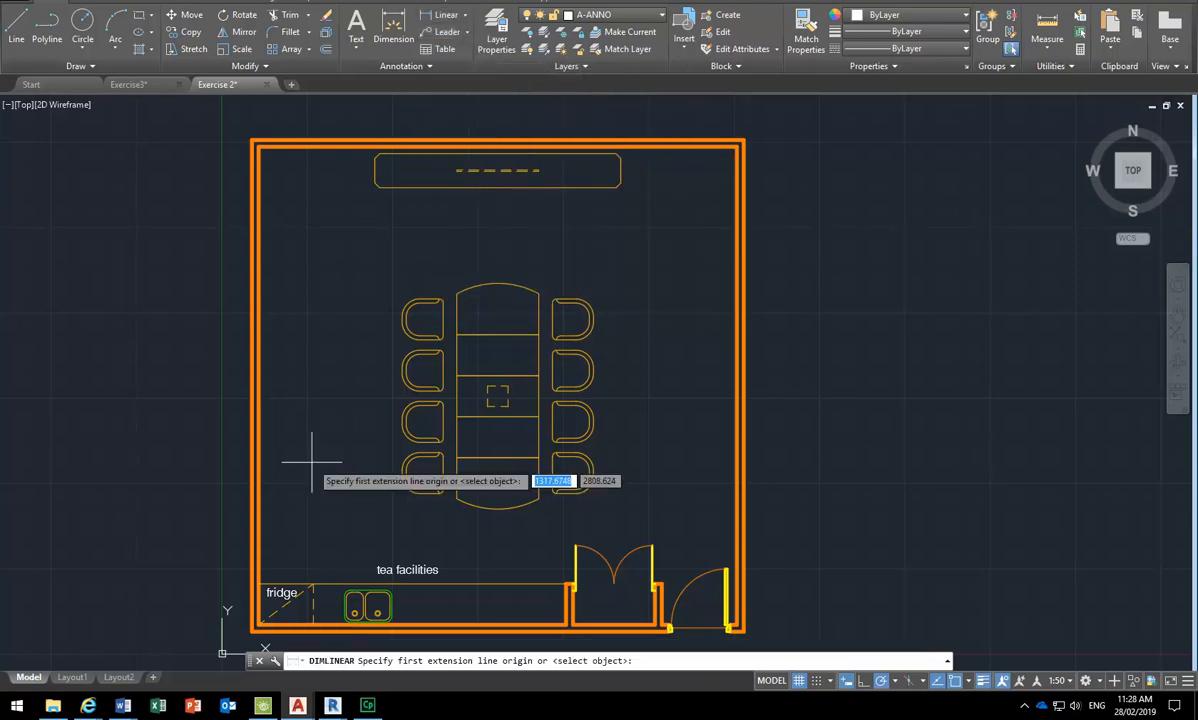
middle_click_drag(222, 600, 210, 557)
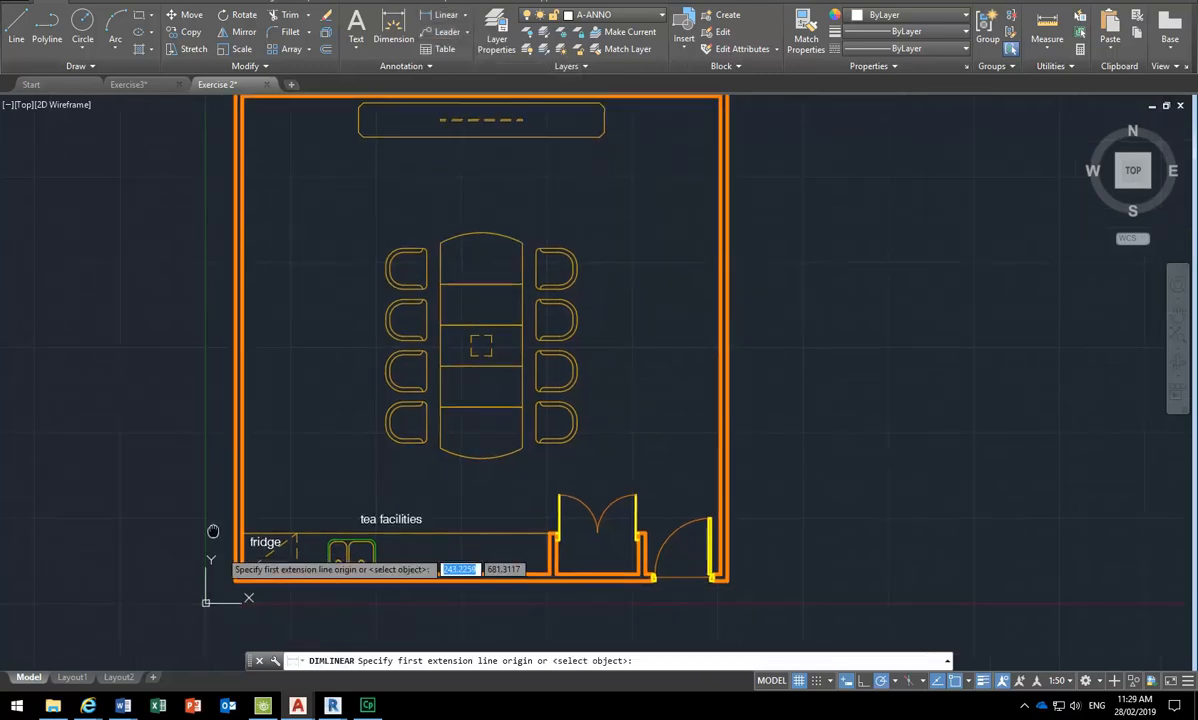
scroll(215, 598, "up", 2)
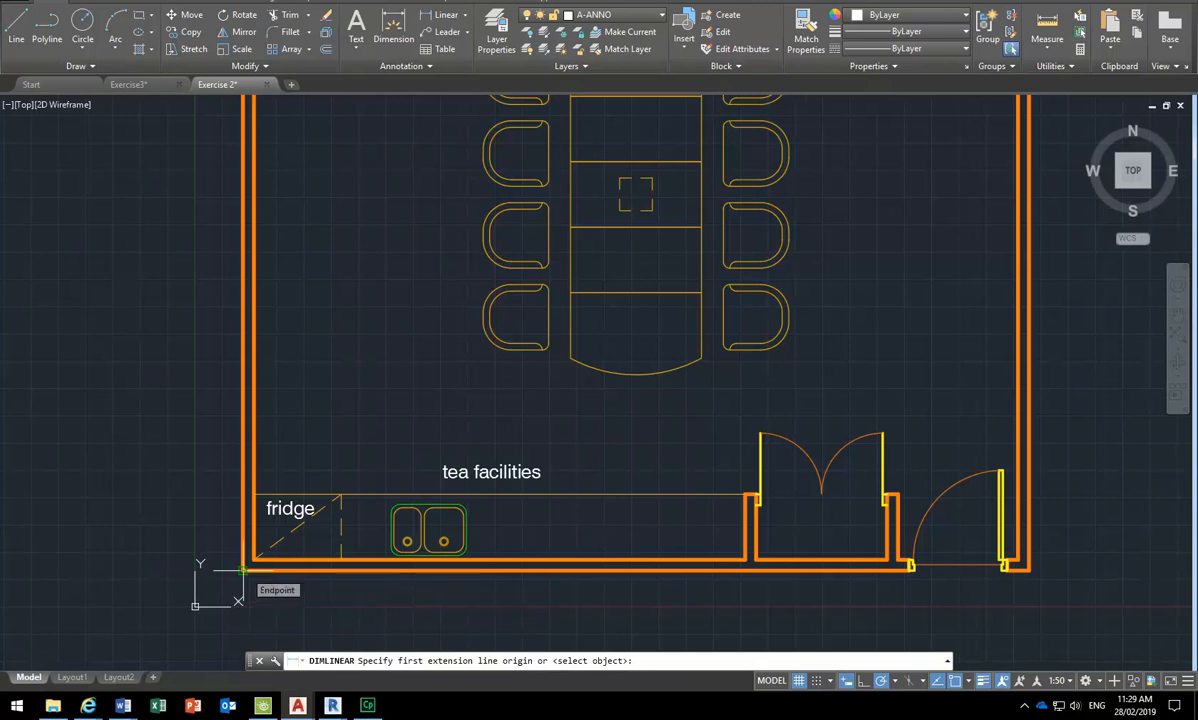
left_click(242, 571)
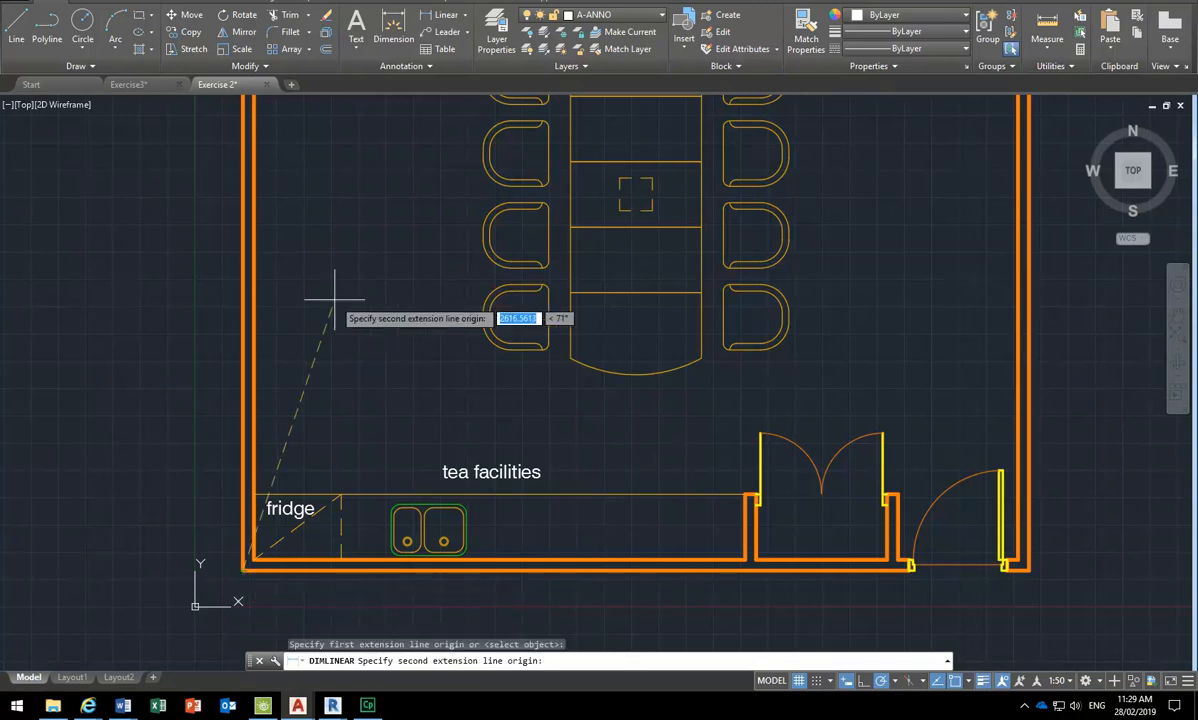
scroll(326, 465, "down", 4)
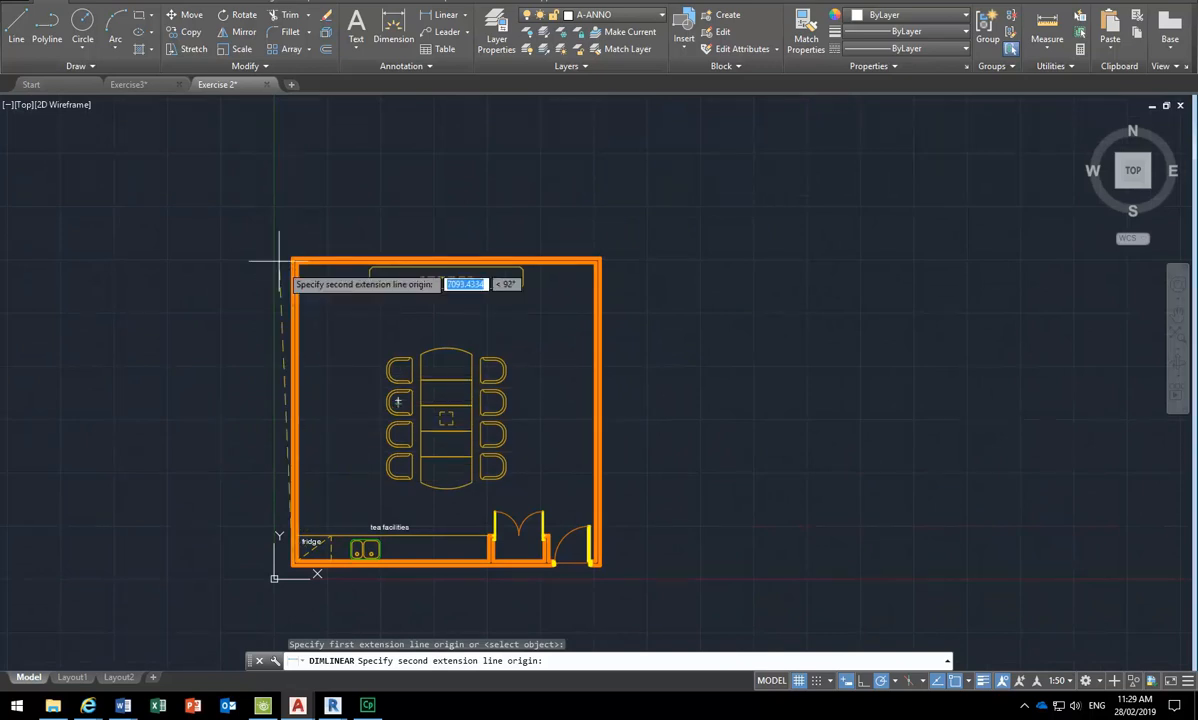
scroll(296, 259, "up", 4)
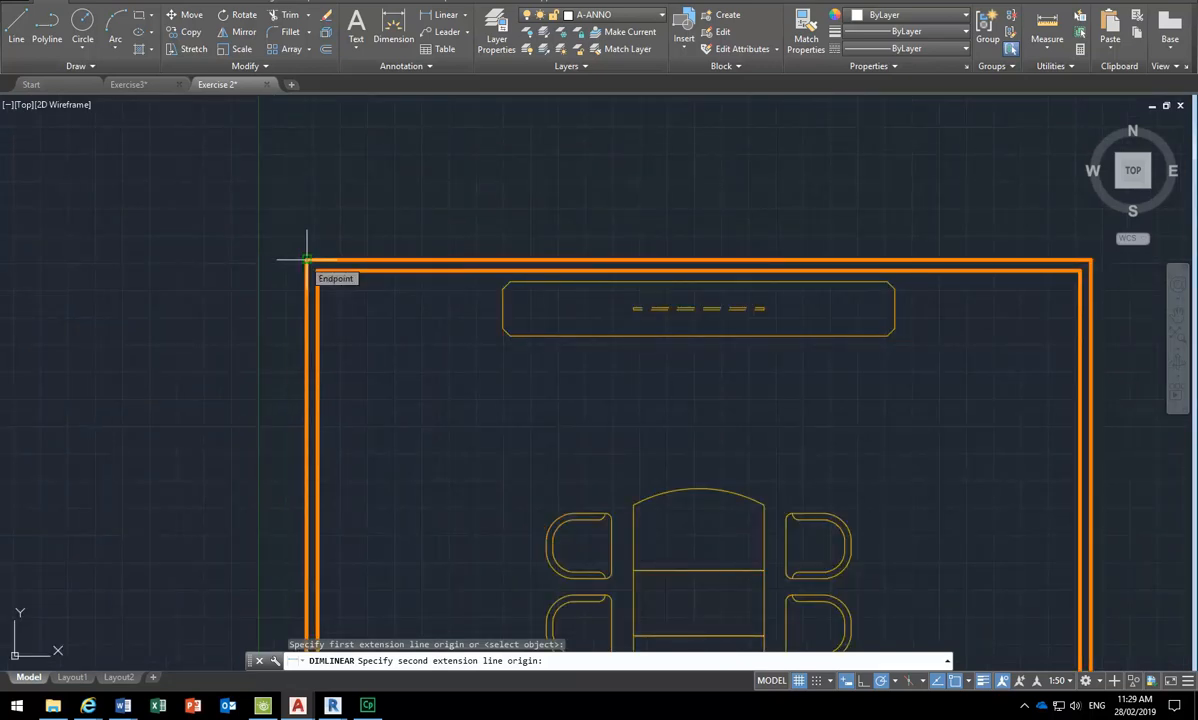
left_click(307, 259)
scroll(230, 259, "down", 3)
scroll(249, 259, "down", 3)
left_click(223, 245)
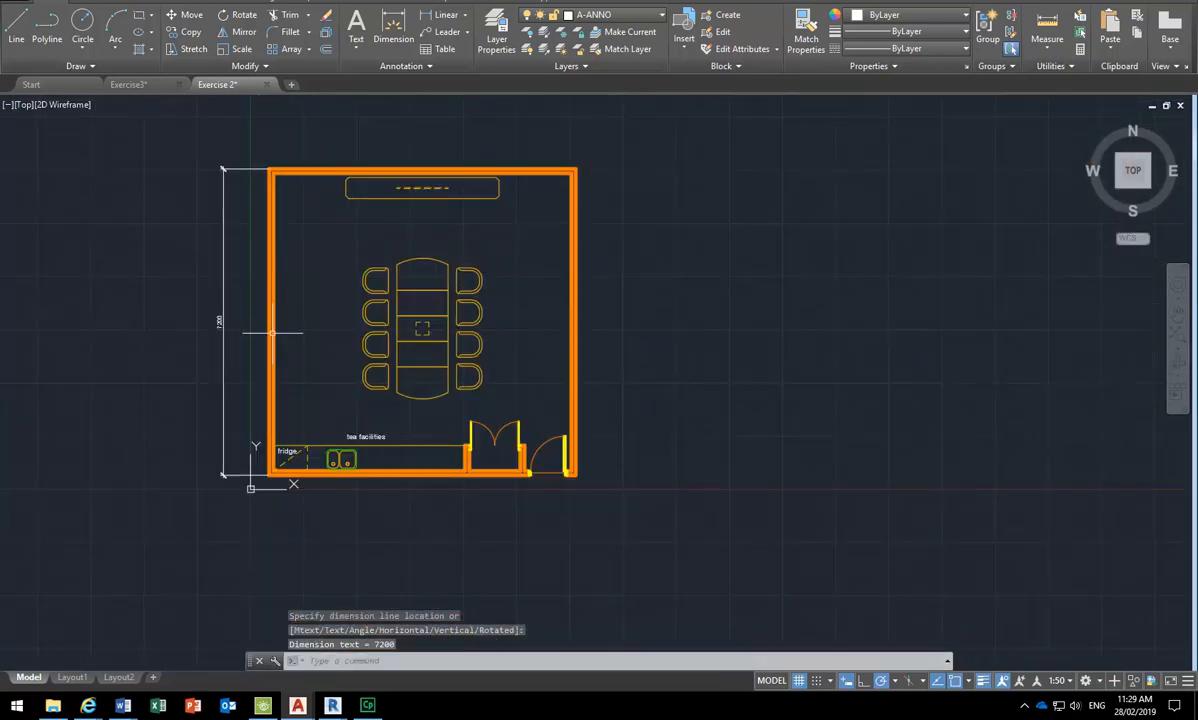
scroll(321, 302, "up", 4)
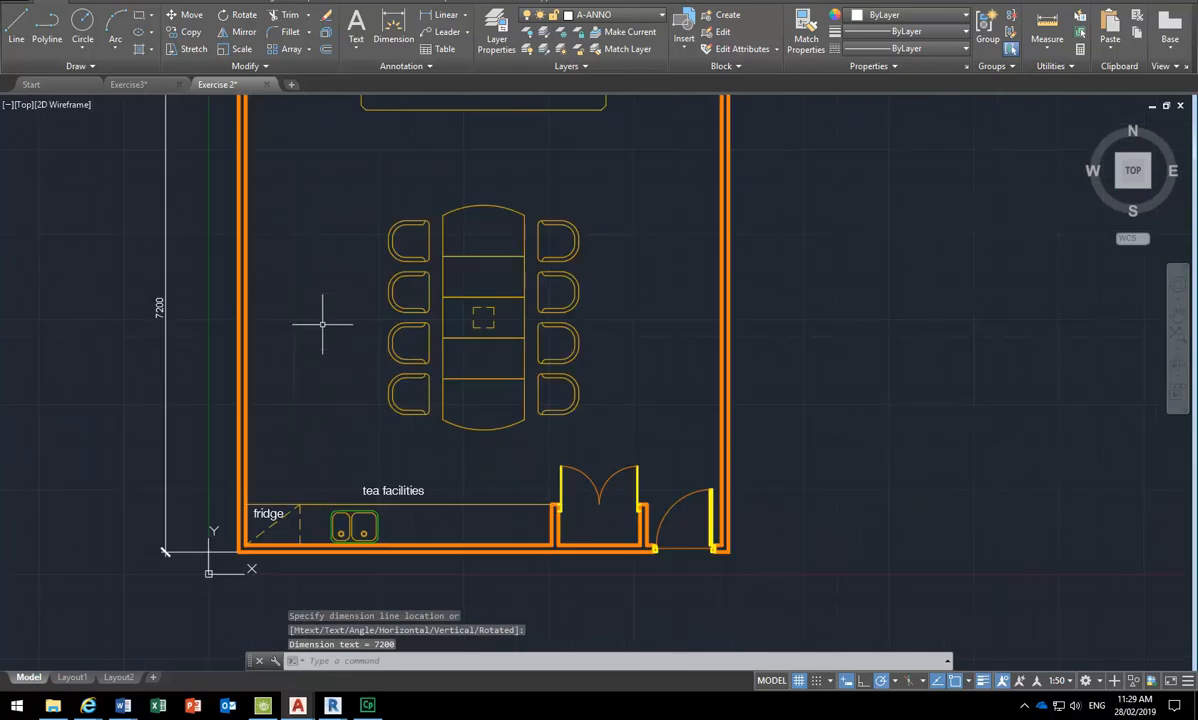
middle_click_drag(323, 351, 321, 398)
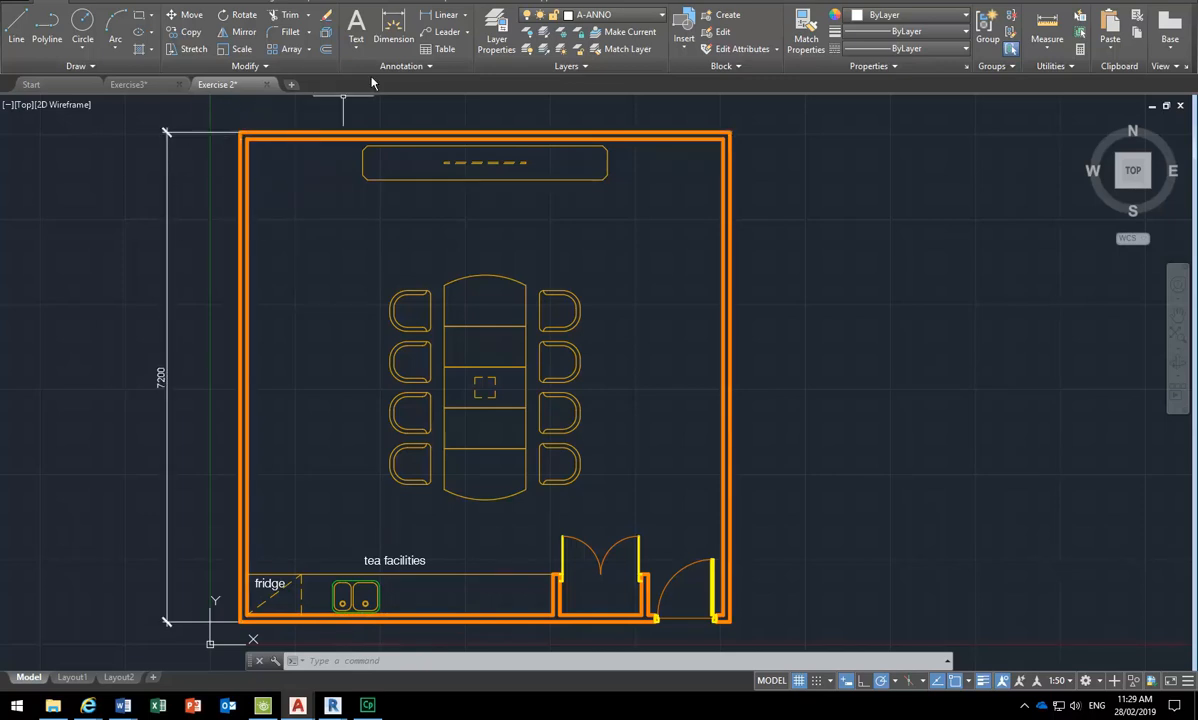
Step: Set the DIM style's extension line offset from origin to 10 and select the left wall's overall dimension to check the gap
left_click(401, 65)
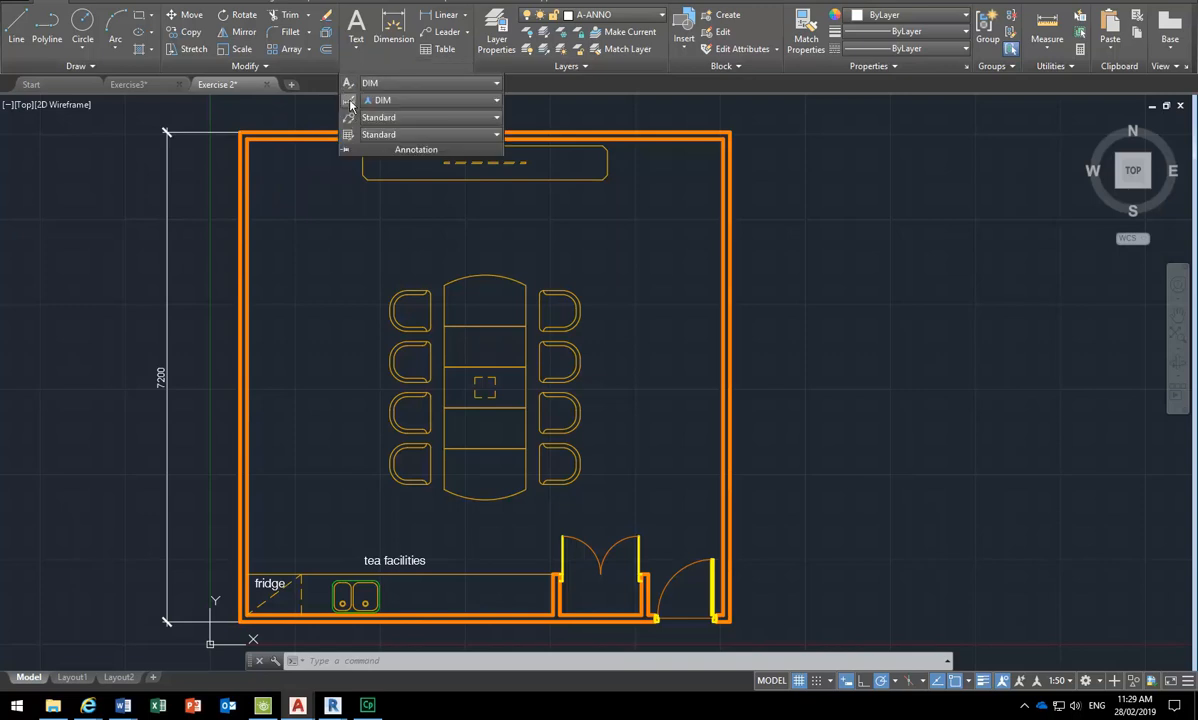
left_click(349, 101)
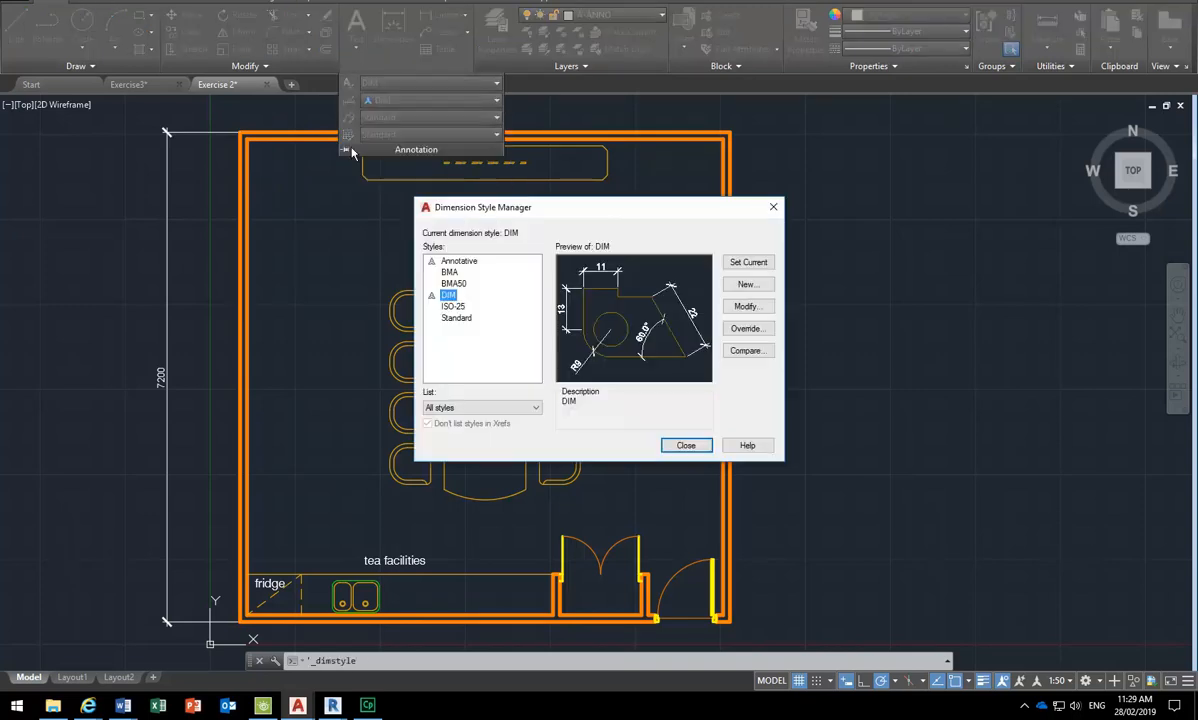
left_click(746, 306)
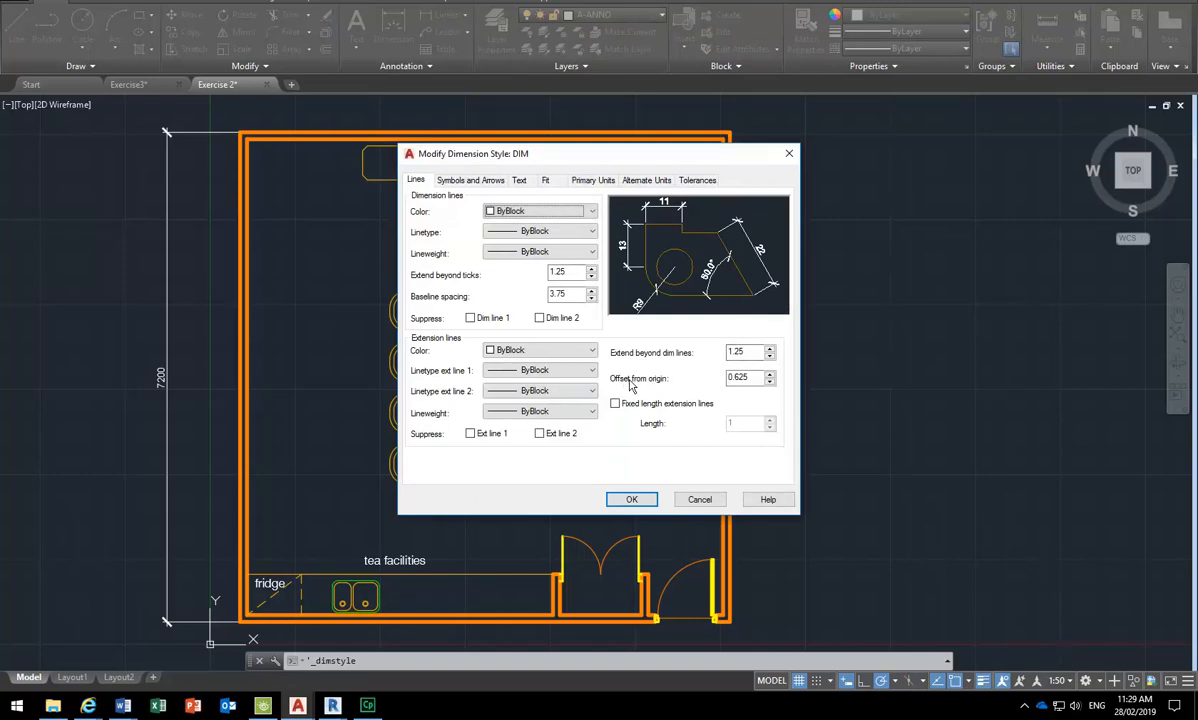
left_click_drag(758, 378, 706, 373)
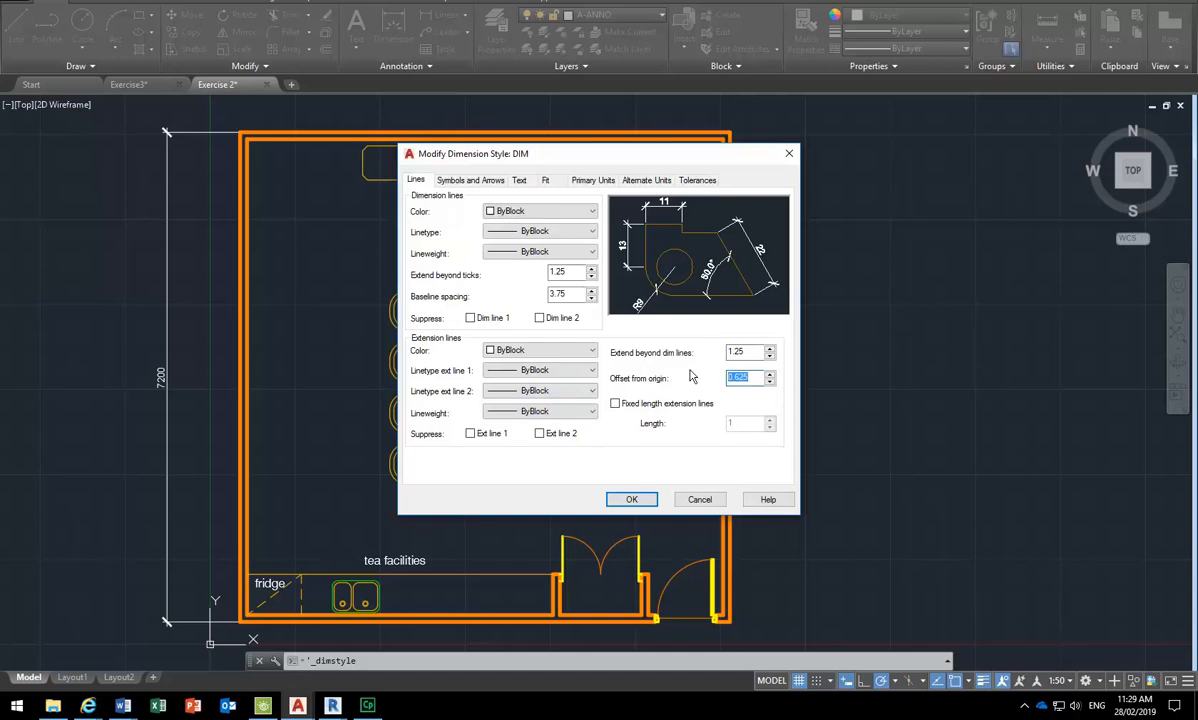
type("10")
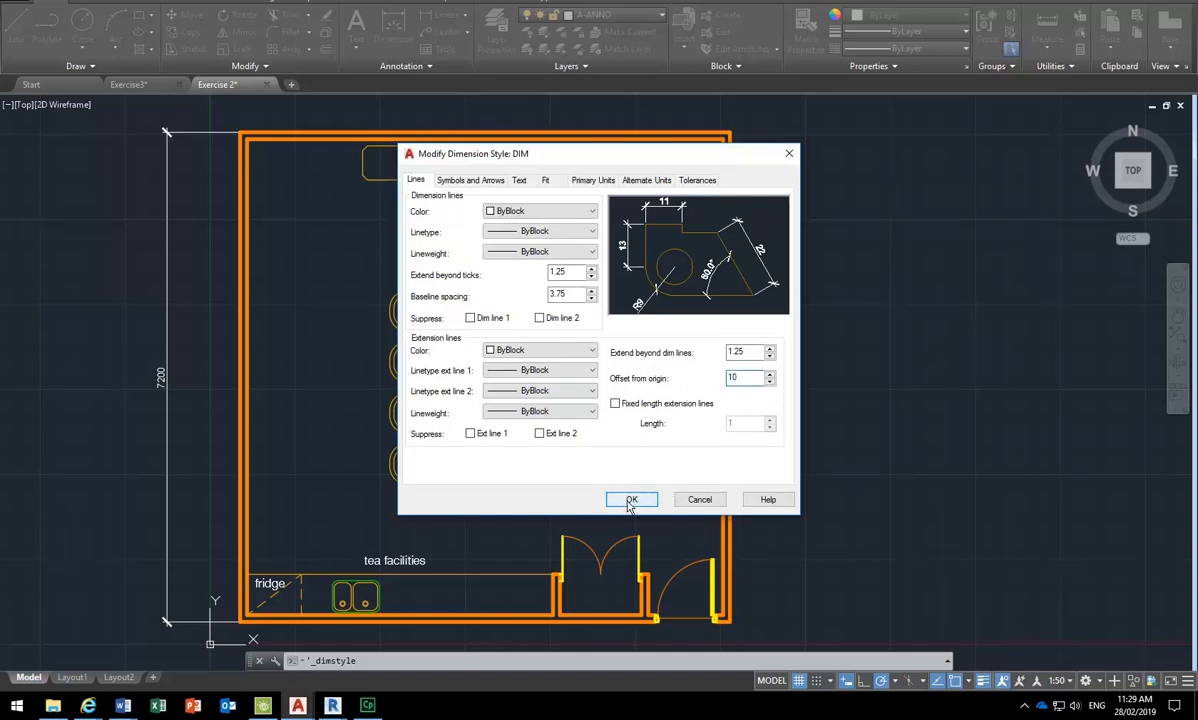
left_click(629, 503)
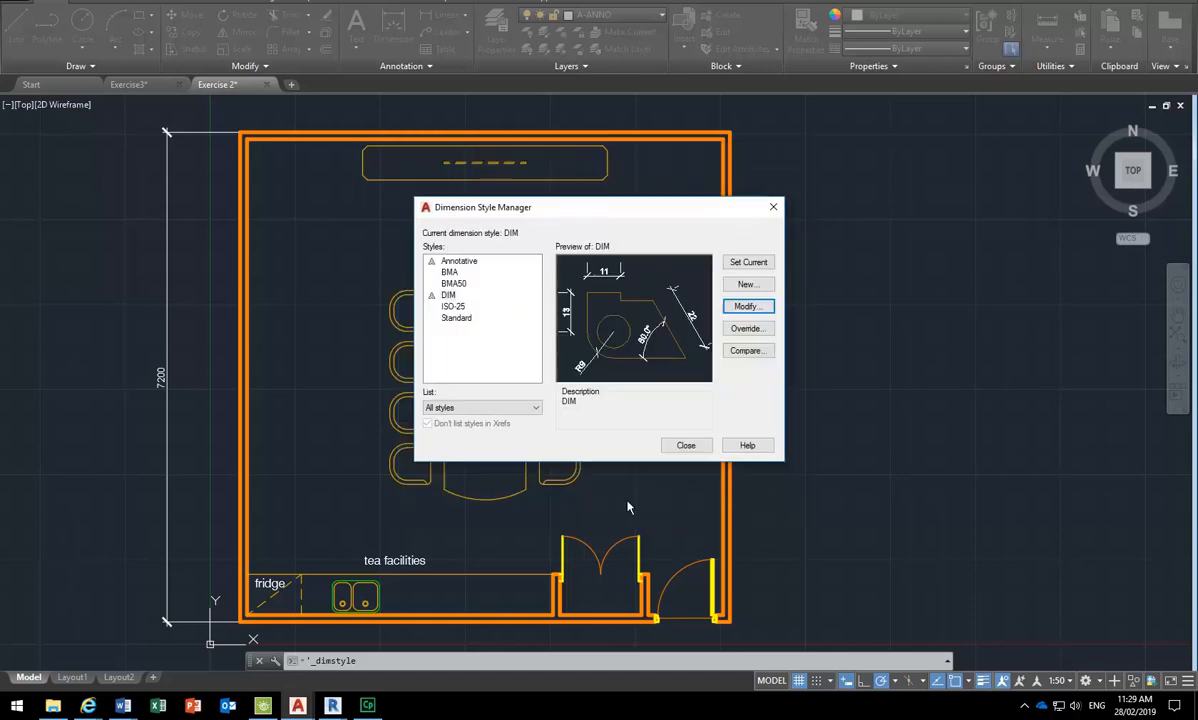
left_click(686, 446)
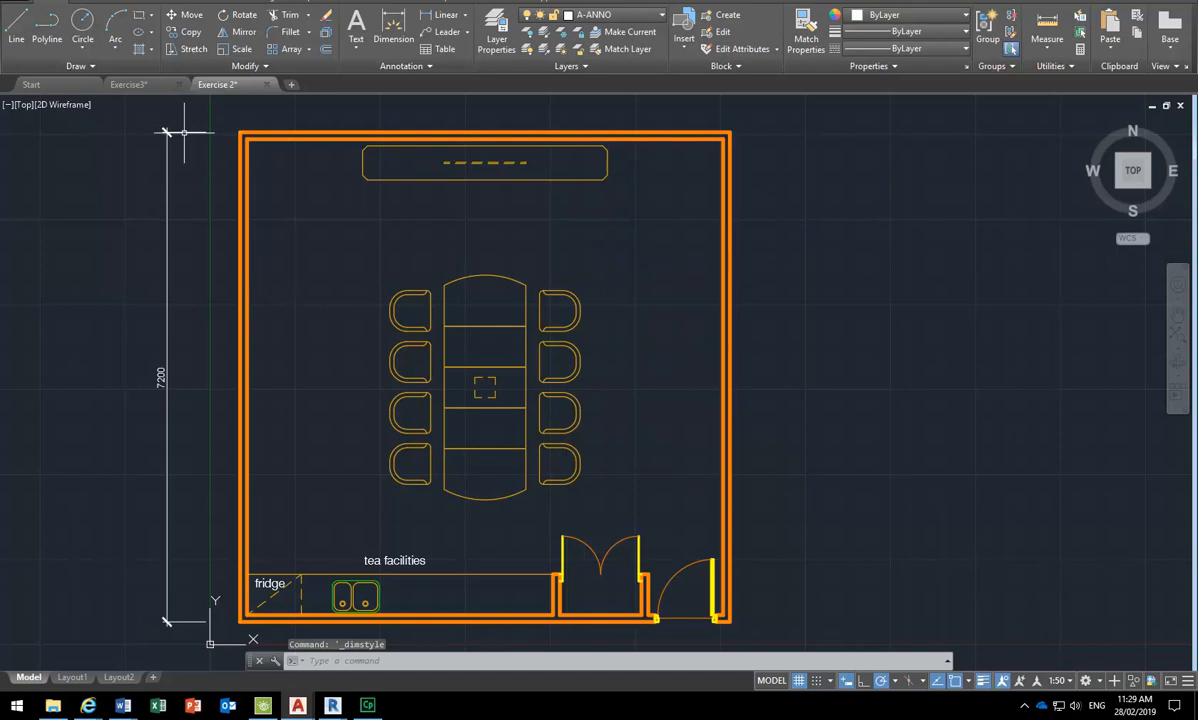
left_click(176, 131)
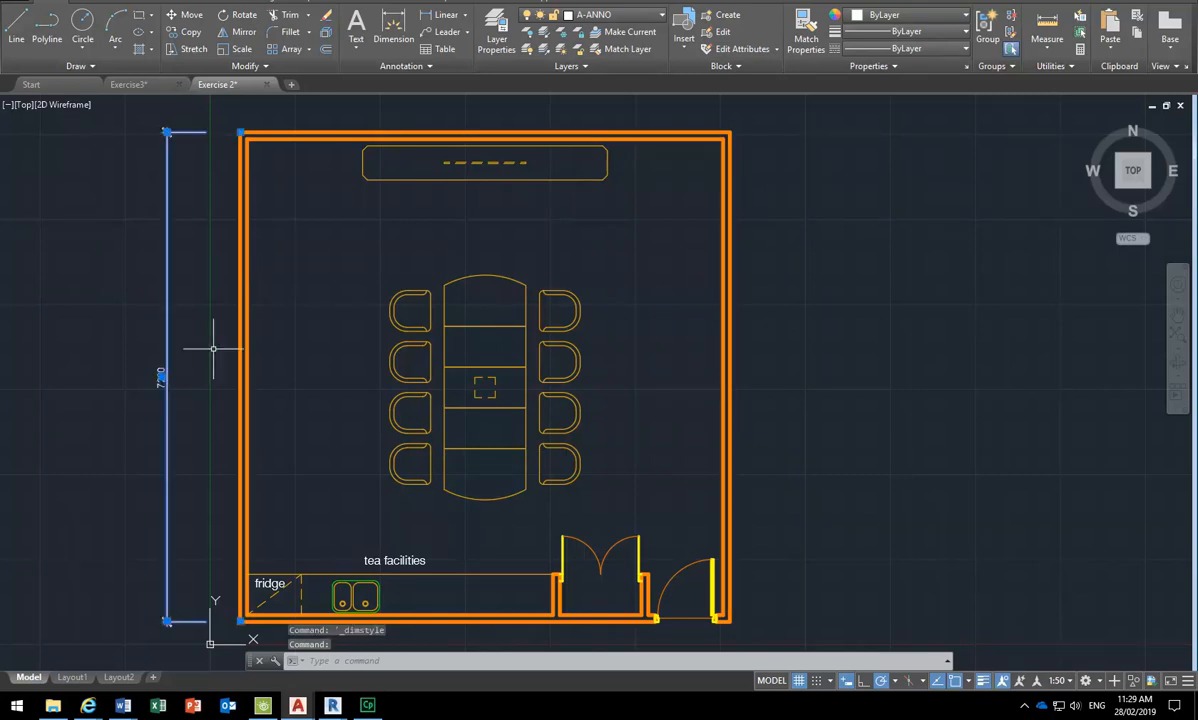
scroll(195, 364, "down", 2)
scroll(160, 278, "up", 2)
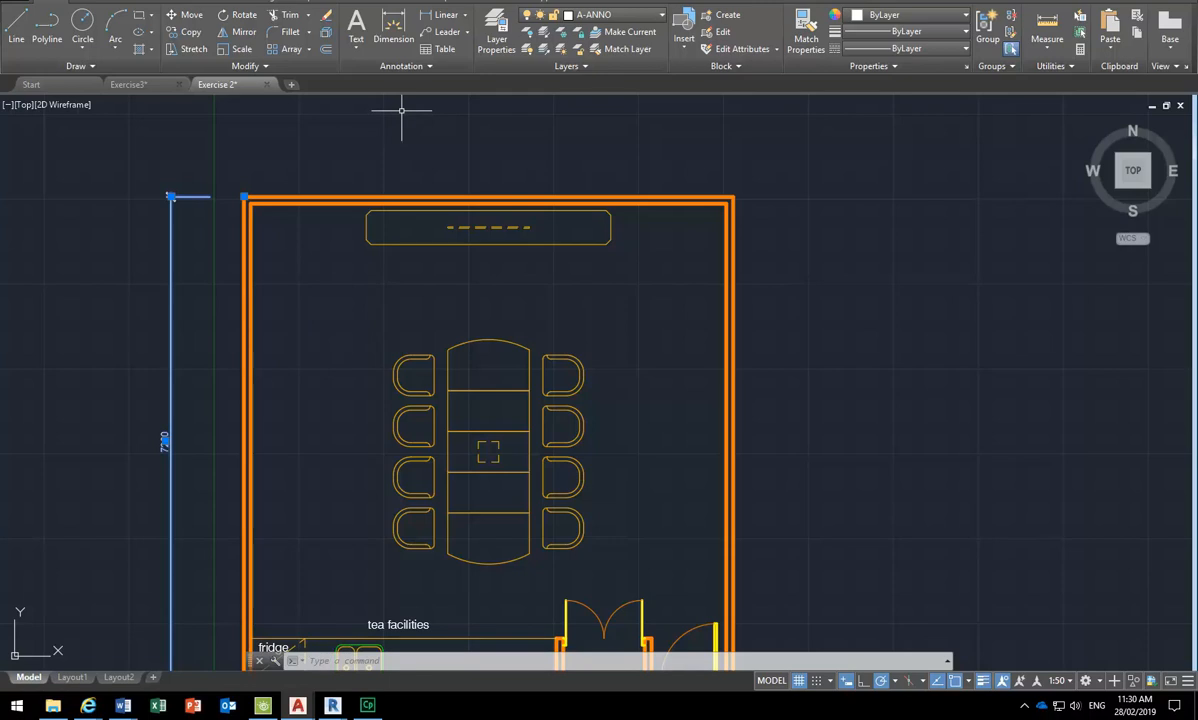
Step: Dimension the lower wall's thickness vertically from the outer to the inner corner near the fridge, placed inside the overall dimension
left_click(389, 68)
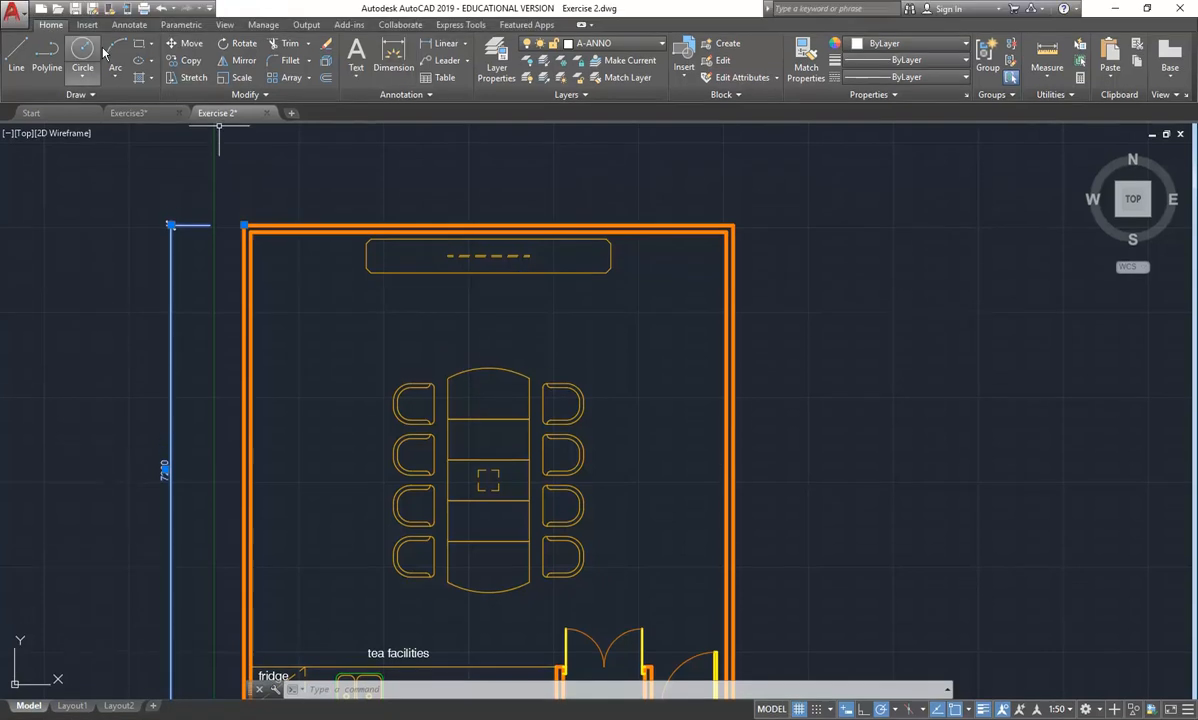
left_click(438, 43)
middle_click_drag(311, 379, 373, 197)
scroll(232, 531, "up", 10)
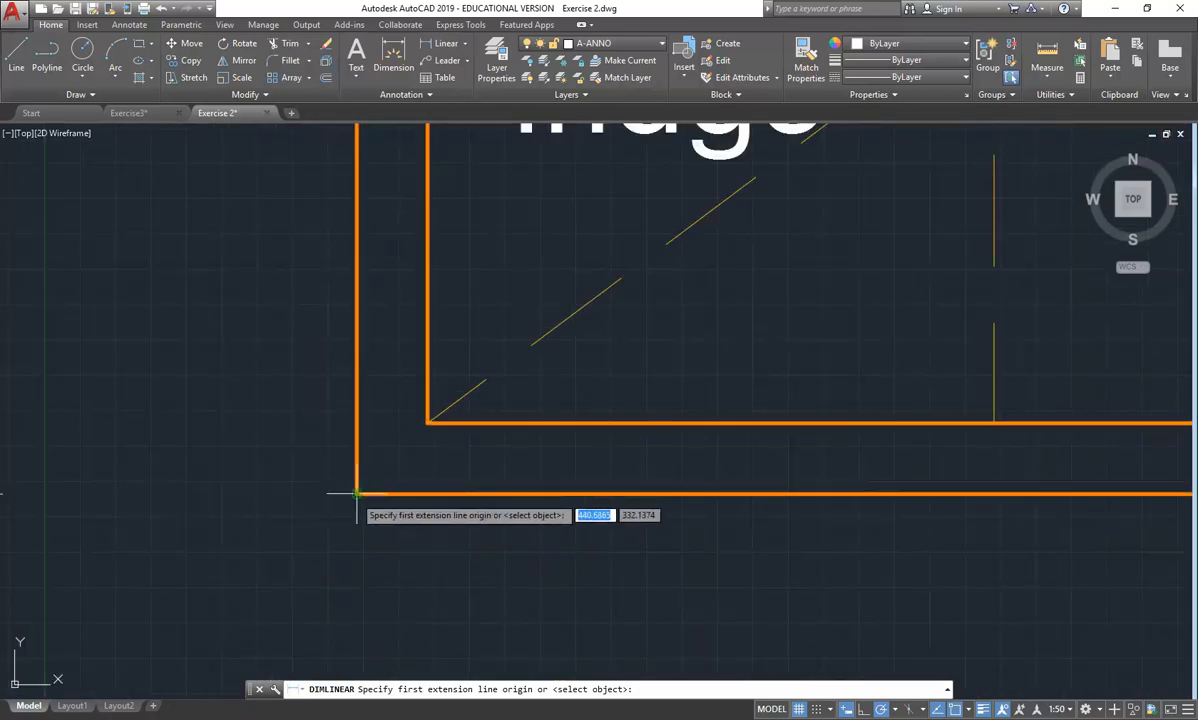
left_click(356, 493)
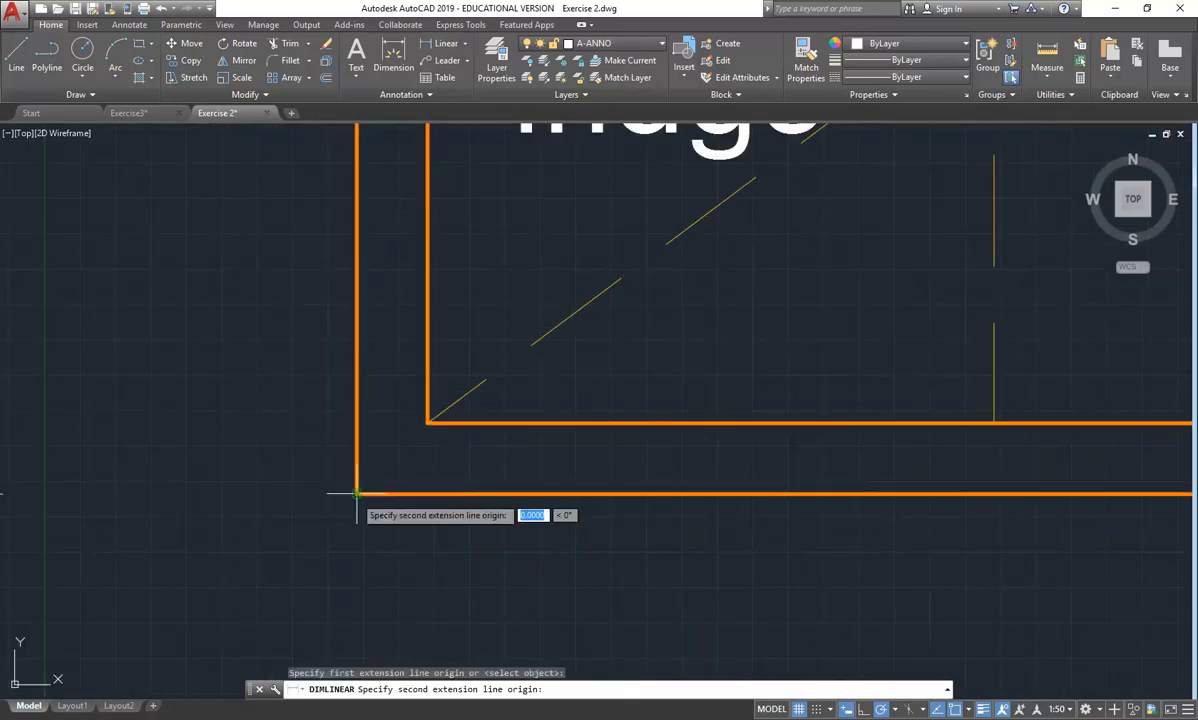
left_click(427, 424)
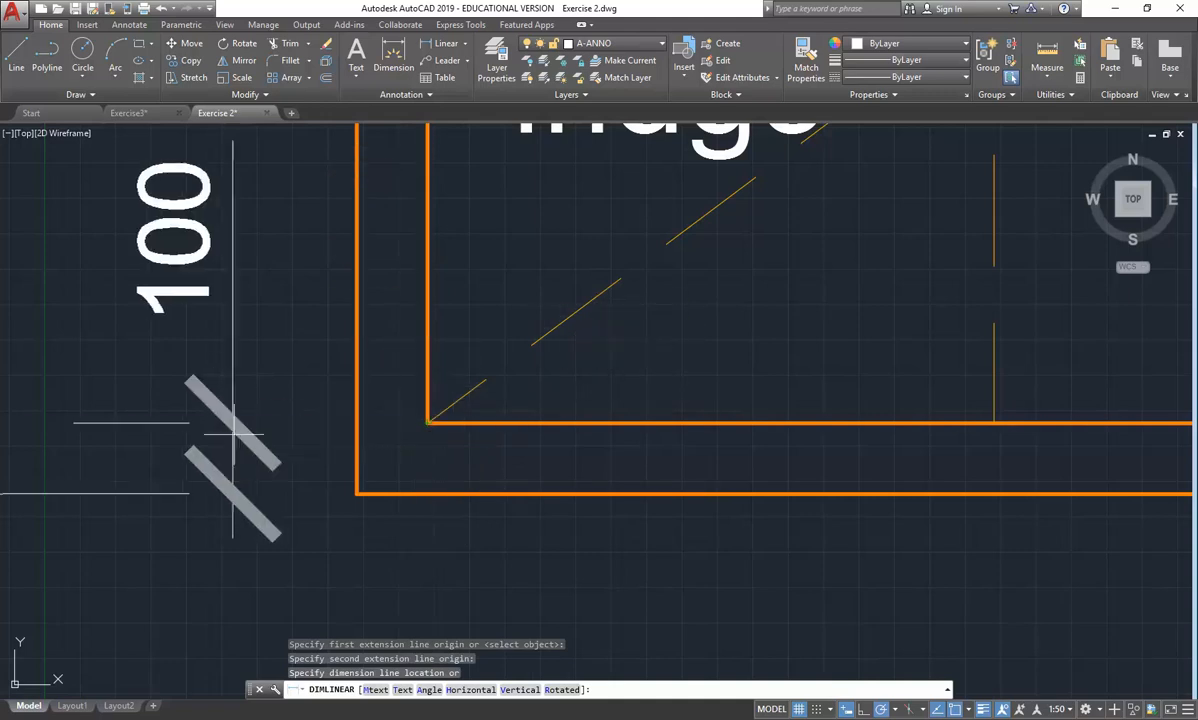
scroll(235, 449, "down", 4)
middle_click_drag(235, 449, 433, 454)
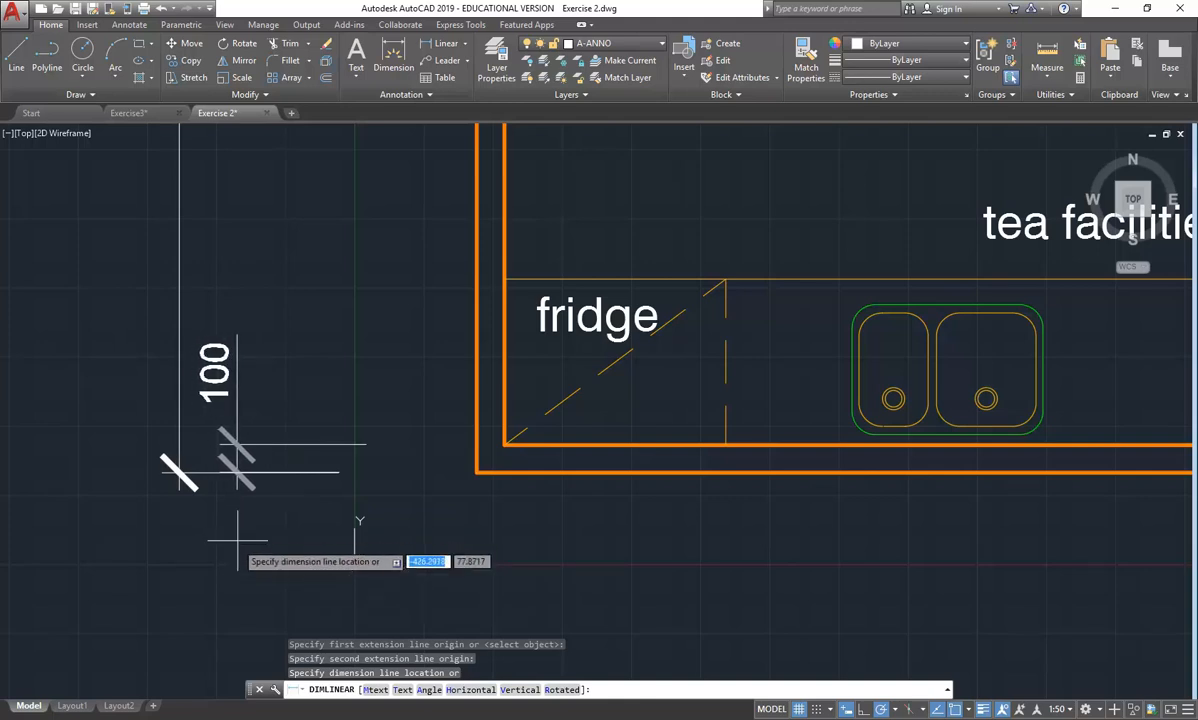
left_click(248, 555)
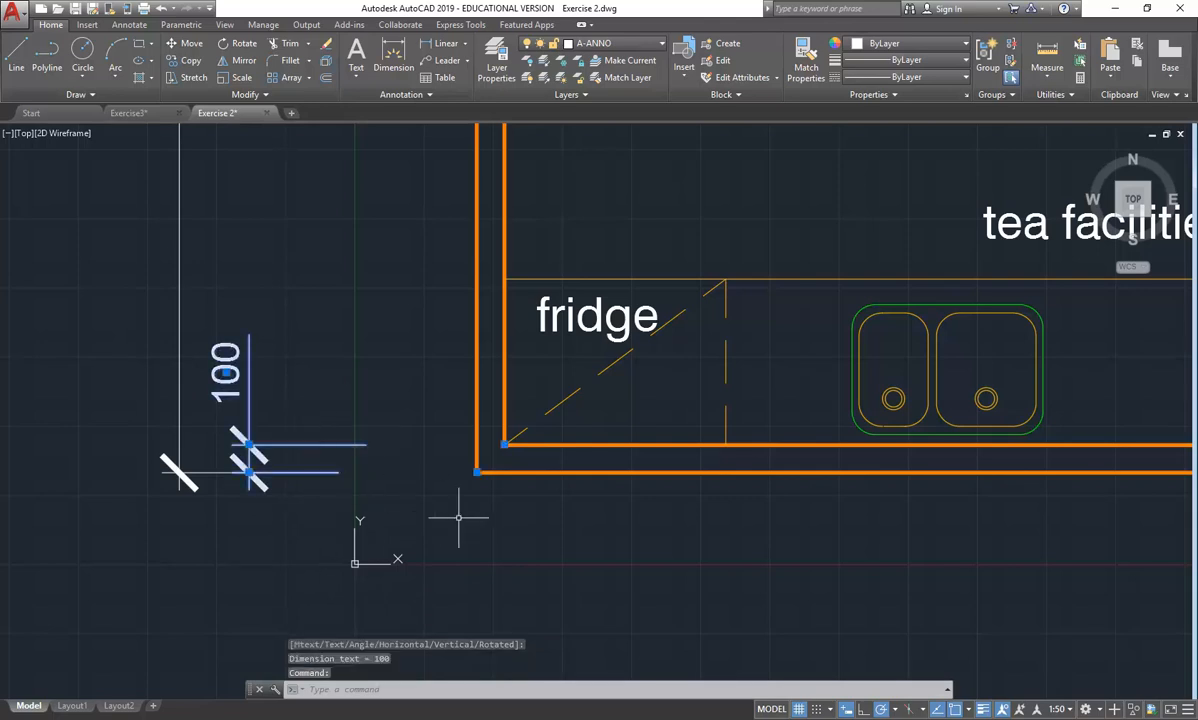
Step: Try to align the wall-thickness dimension's inner origin point with the left wall's outer face, and undo the stretch
left_click(504, 444)
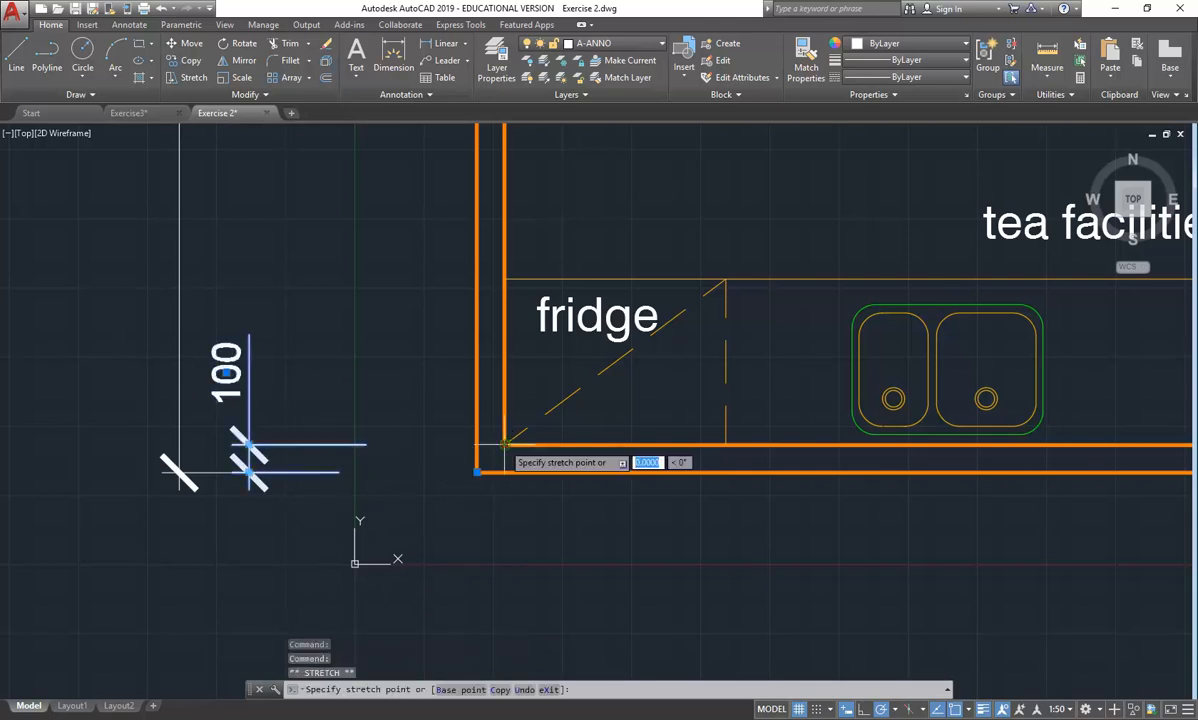
left_click(478, 444)
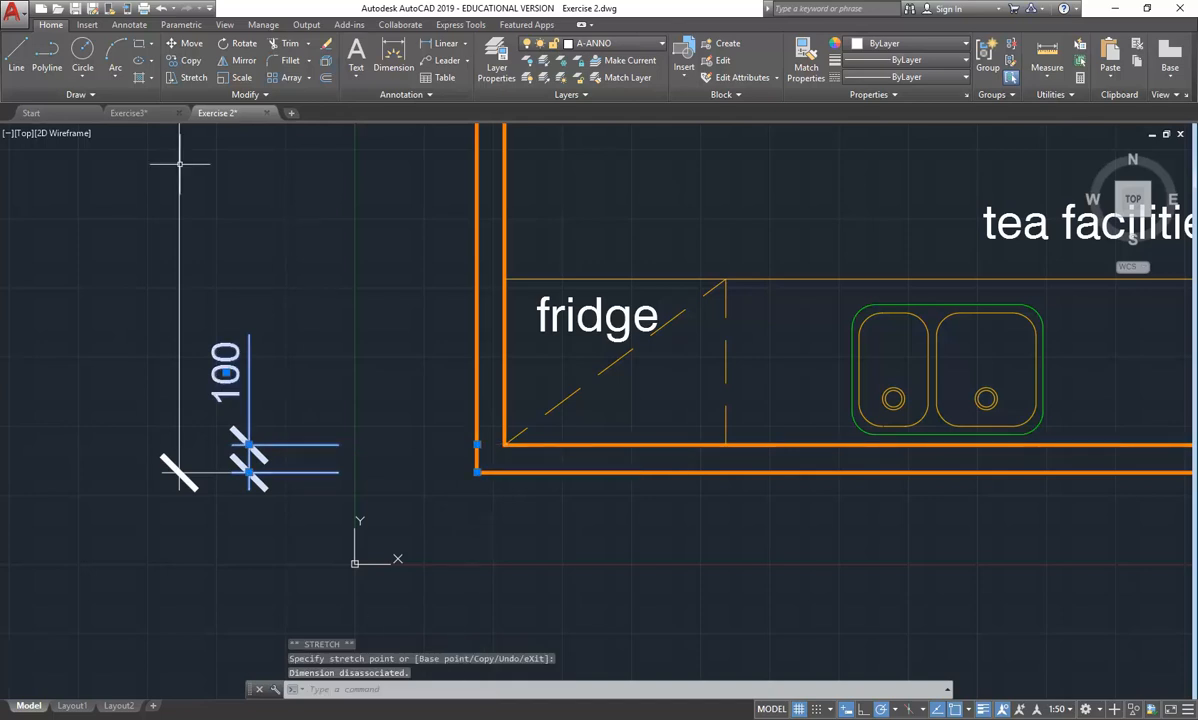
left_click(160, 8)
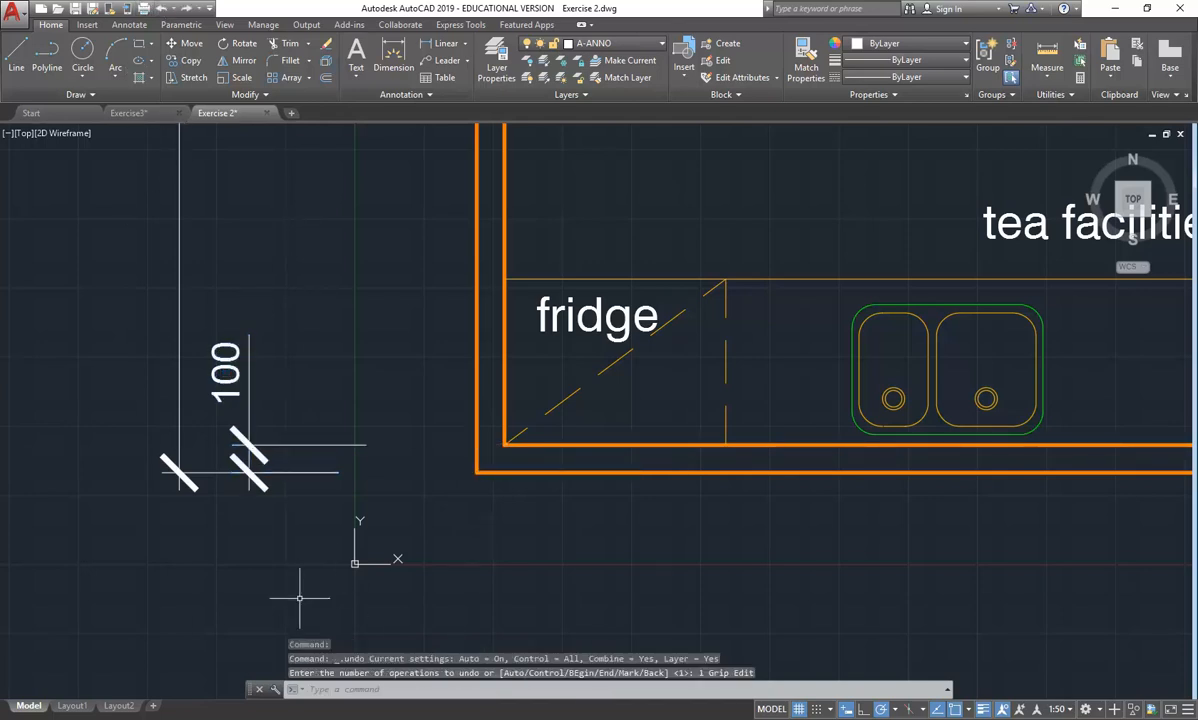
Step: Modify the DIM dimension style to use fixed length extension lines with a length of 5
left_click(412, 95)
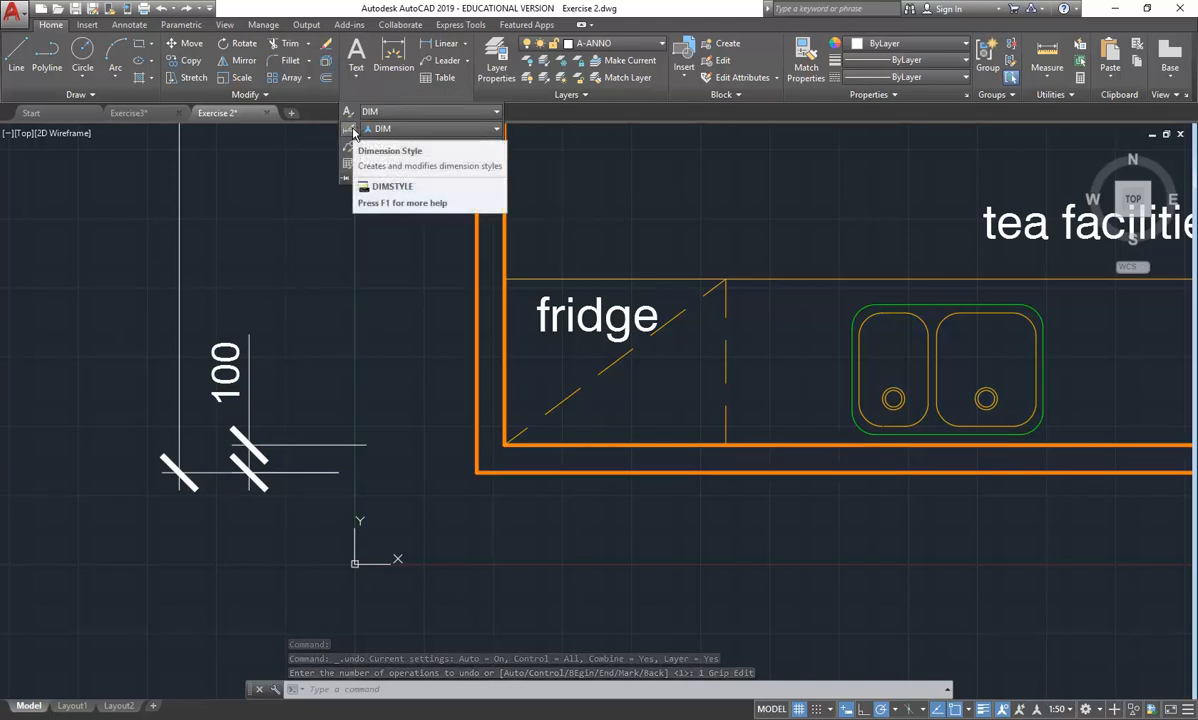
left_click(352, 130)
left_click(748, 334)
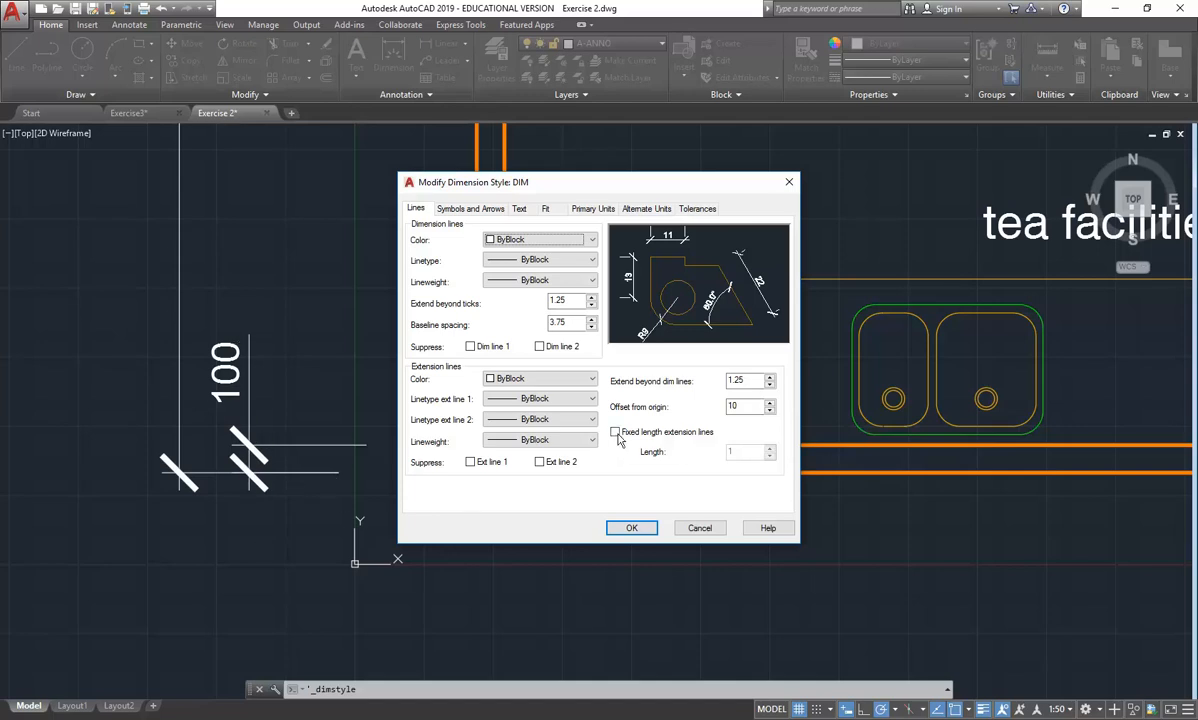
left_click_drag(570, 189, 780, 160)
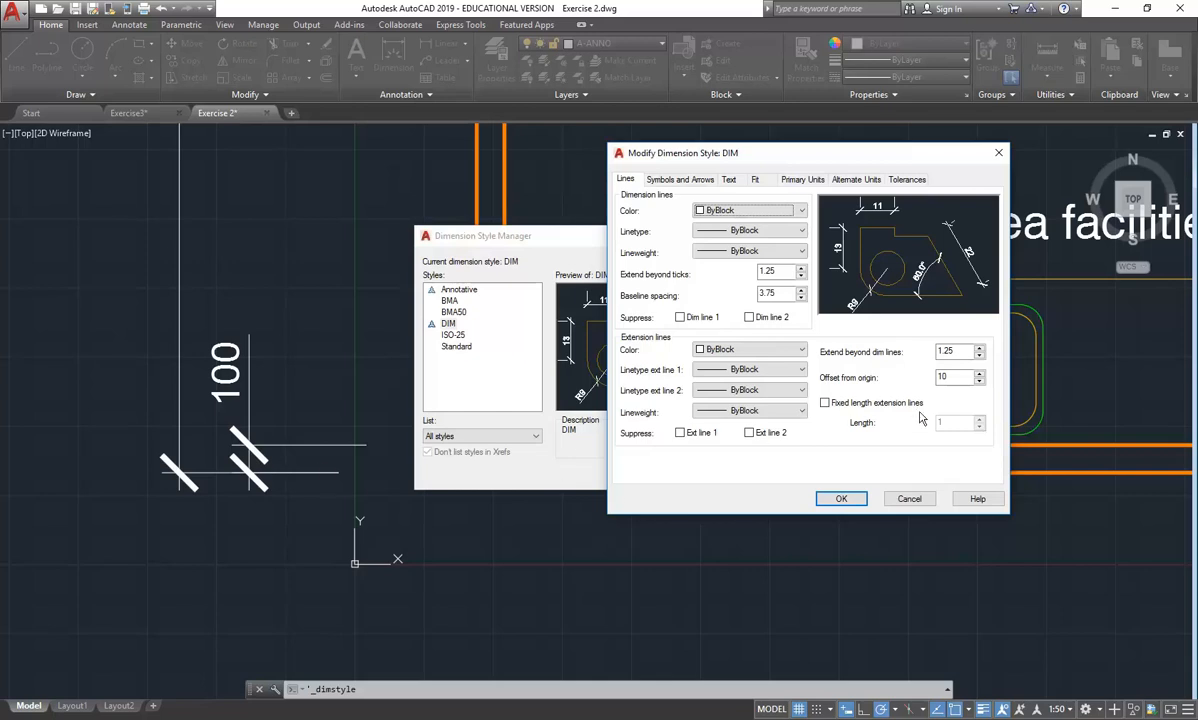
left_click(826, 404)
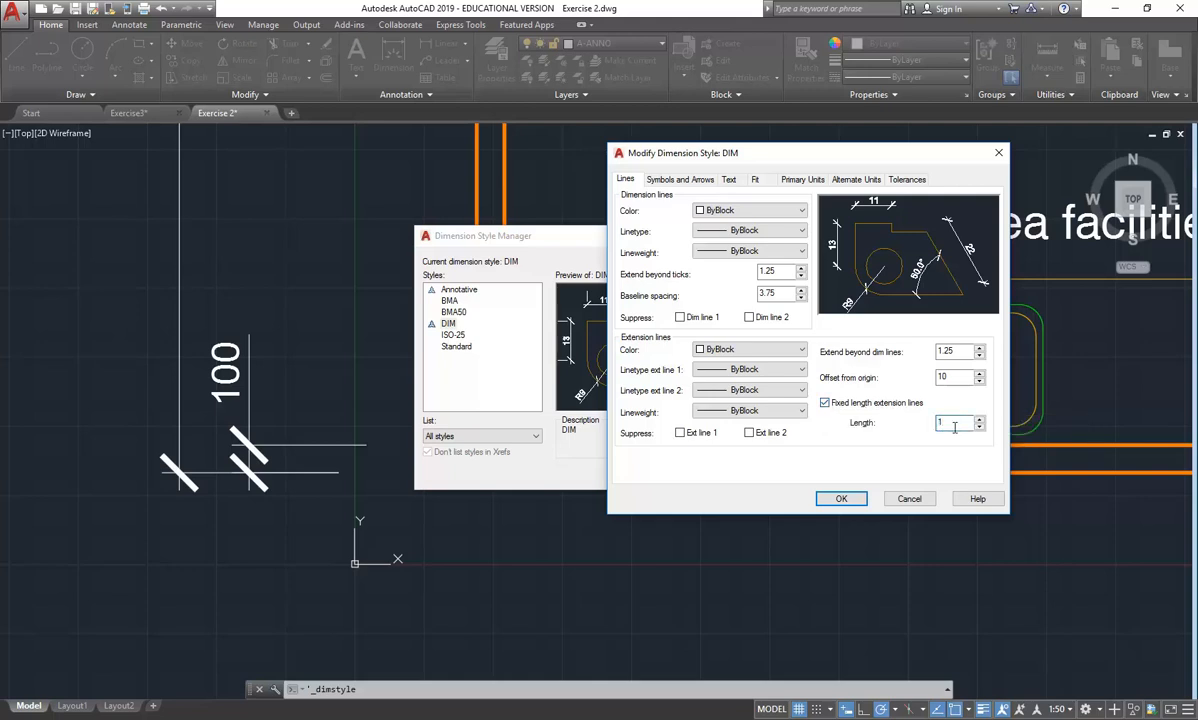
type("5")
left_click(841, 499)
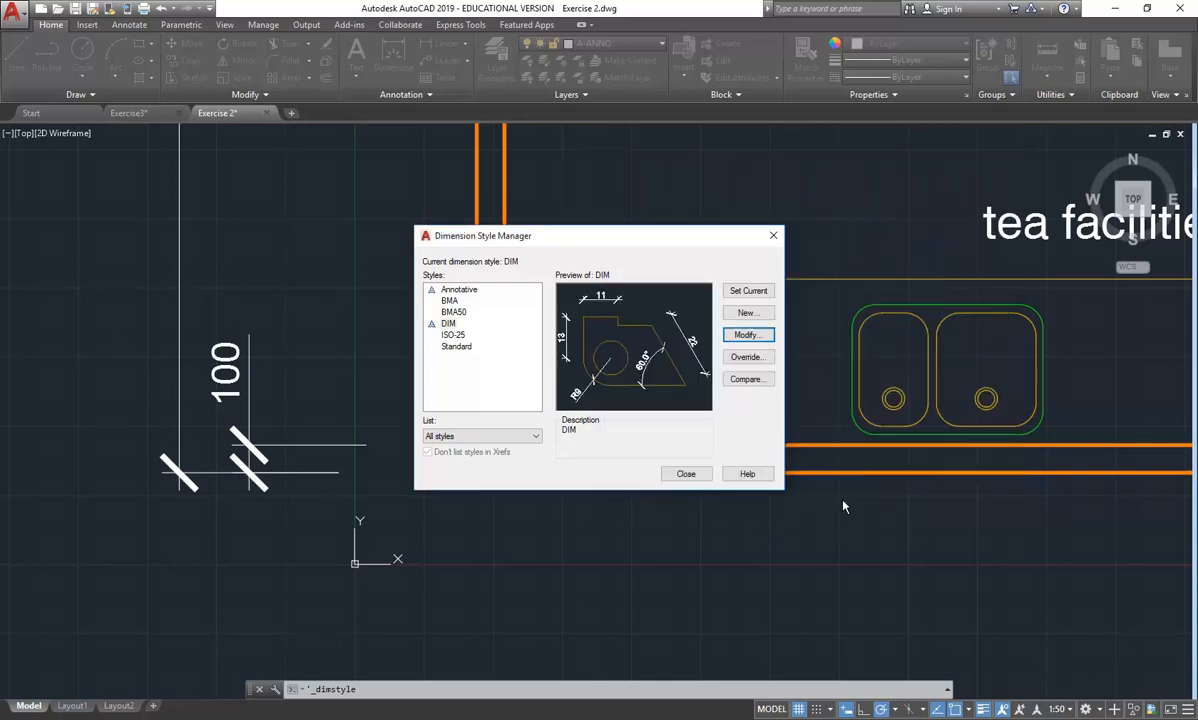
Step: Close the style manager and select the lower wall-thickness dimension near the fridge to examine its extension lines, then clear the selection
left_click(686, 474)
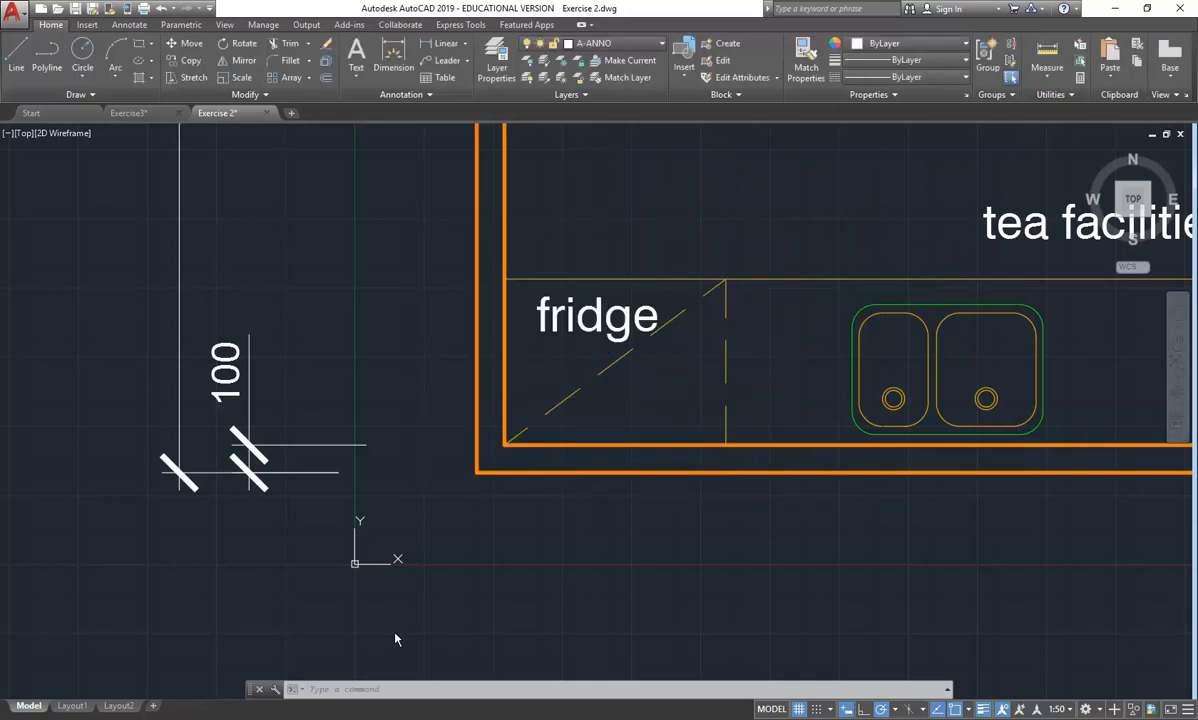
left_click(300, 385)
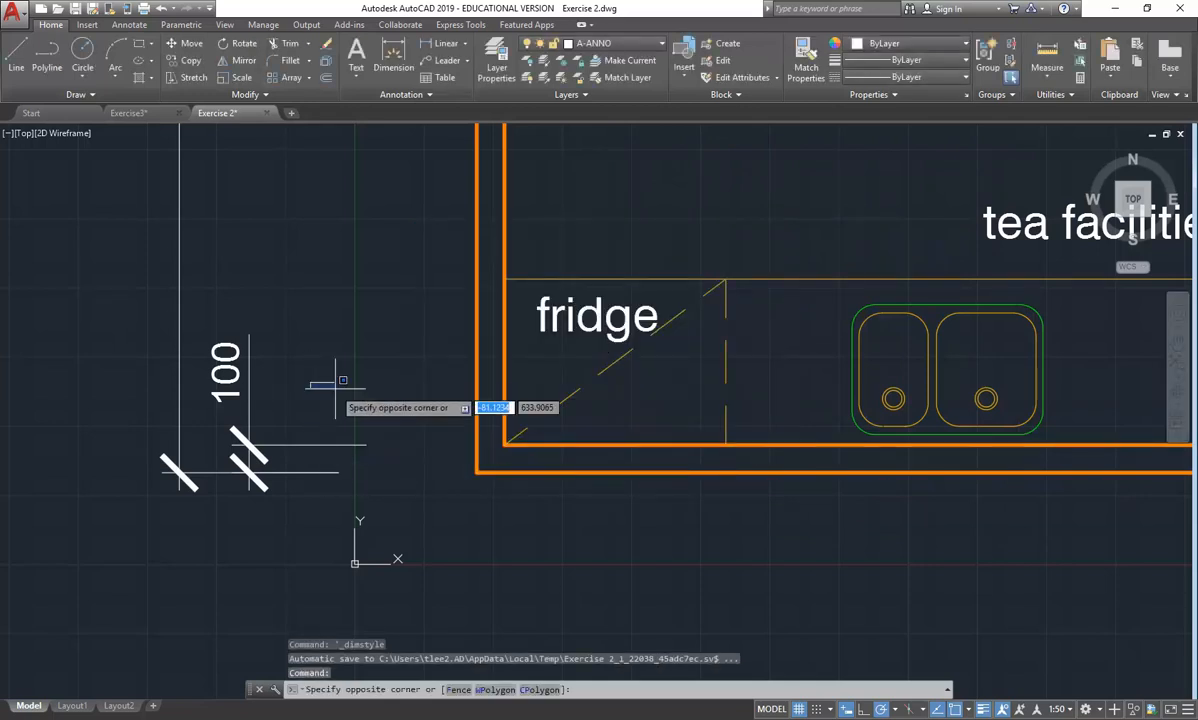
scroll(290, 408, "down", 2)
scroll(304, 434, "up", 4)
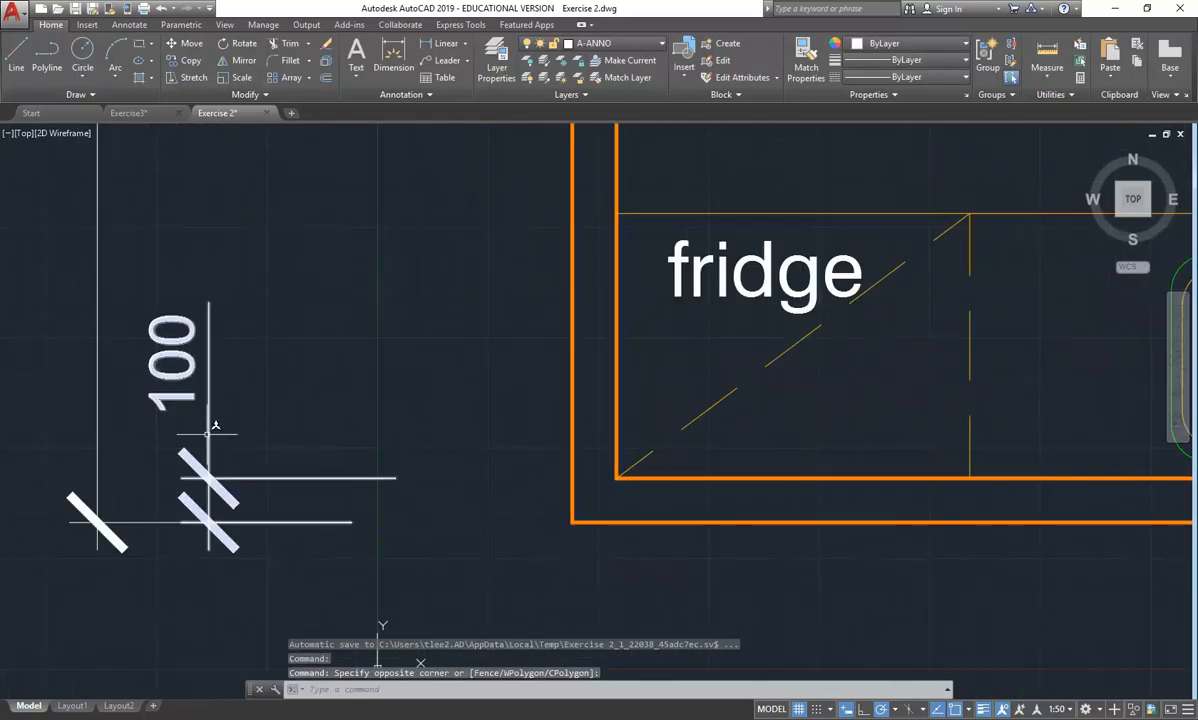
left_click(208, 432)
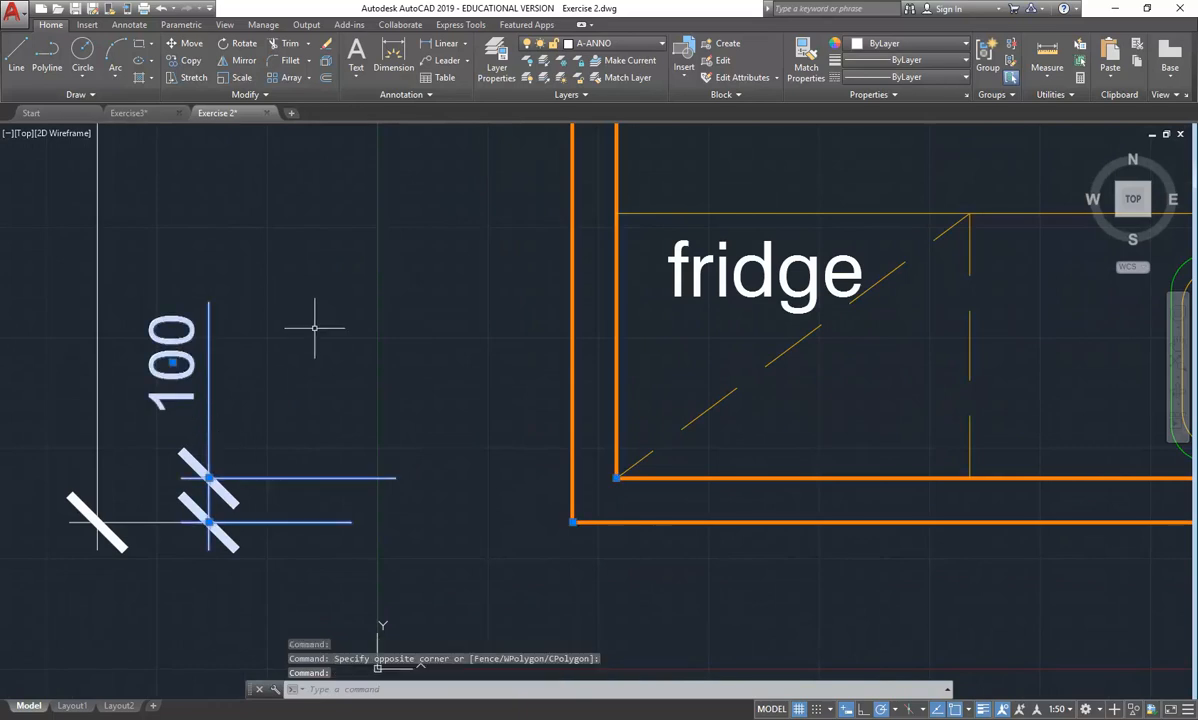
key("Escape")
key("Escape")
Step: Modify the DIM dimension style again, correcting the fixed length of its extension lines to 5
left_click(381, 93)
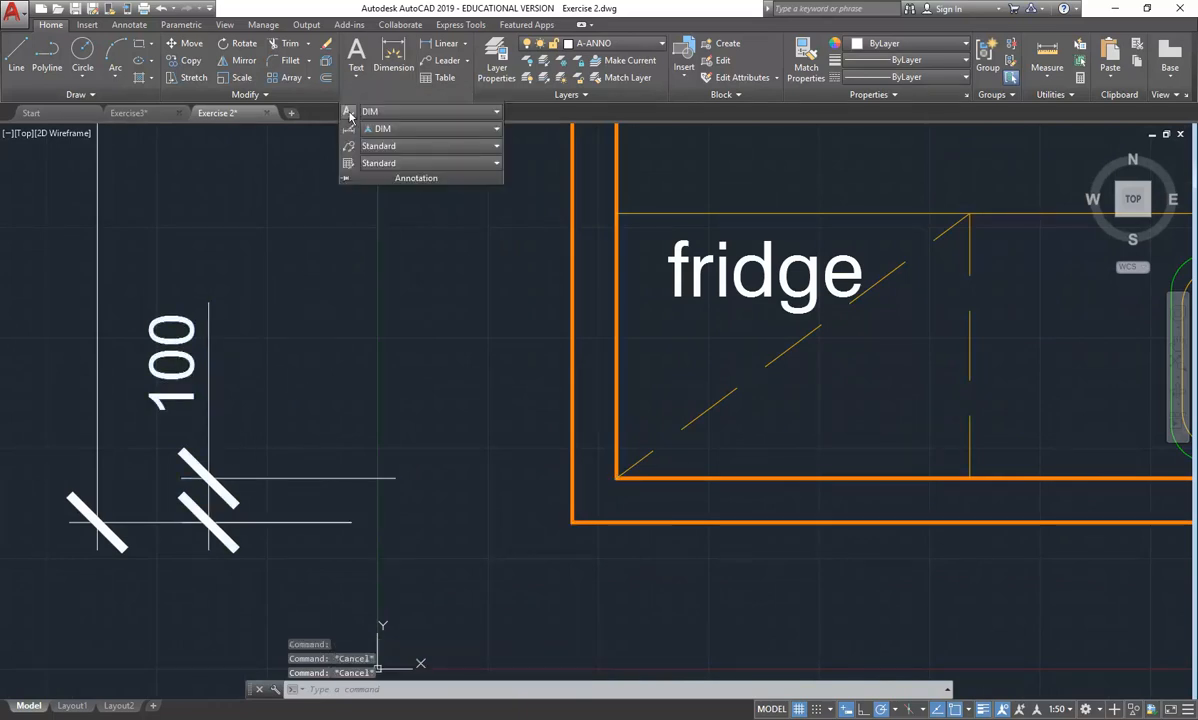
left_click(349, 113)
left_click(684, 463)
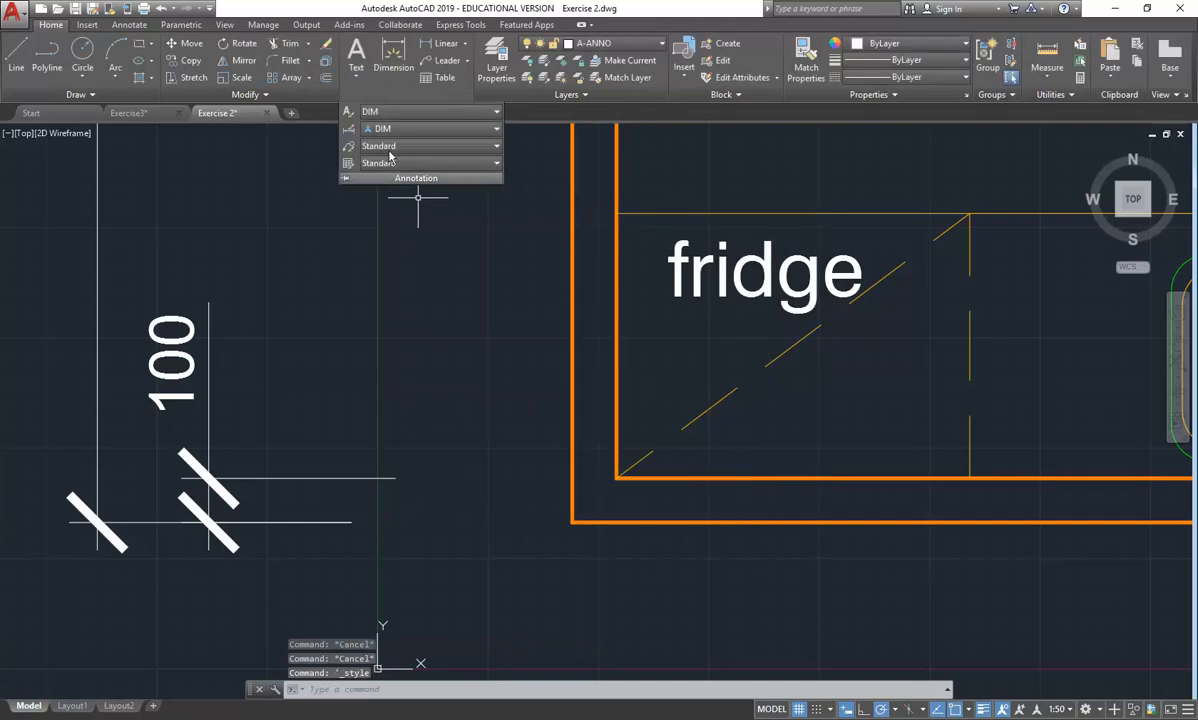
left_click(348, 129)
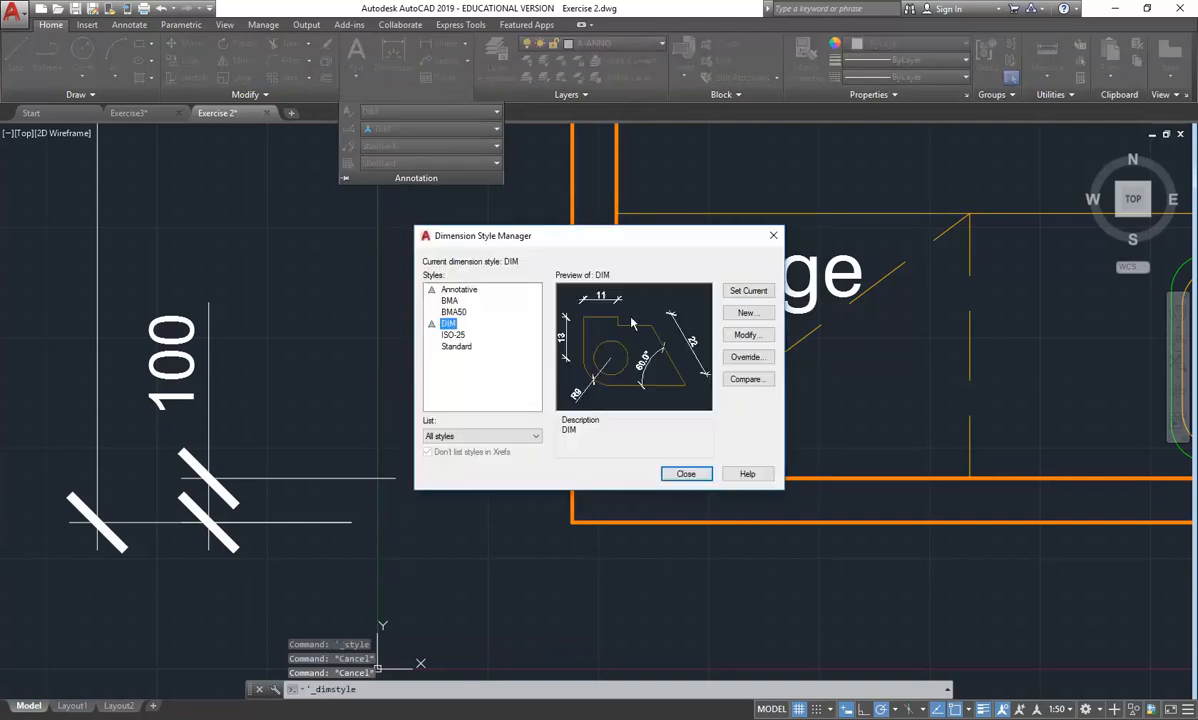
left_click(748, 334)
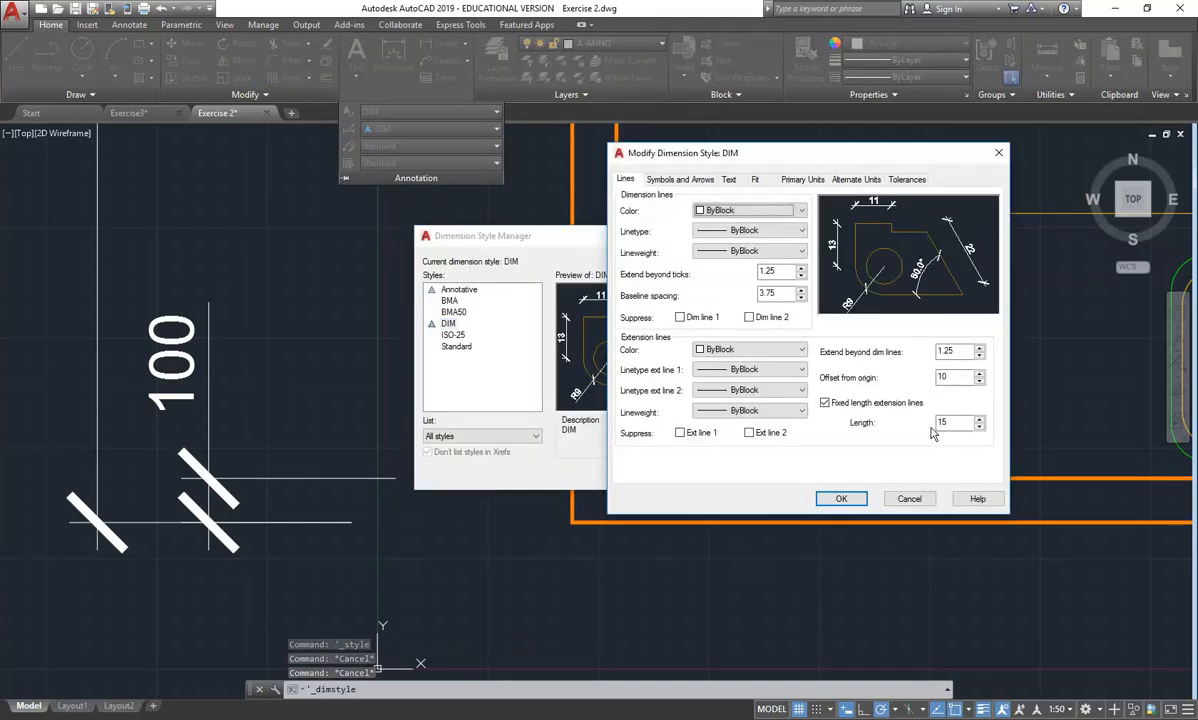
left_click(840, 498)
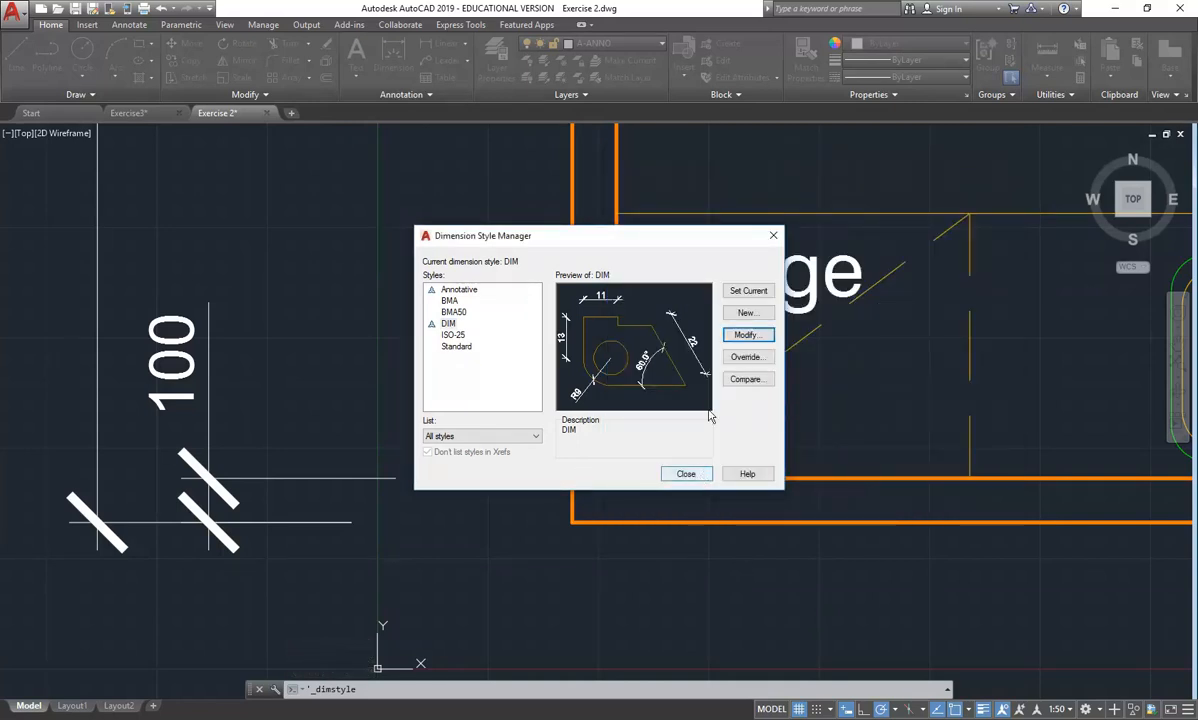
left_click(748, 336)
left_click_drag(960, 425, 856, 428)
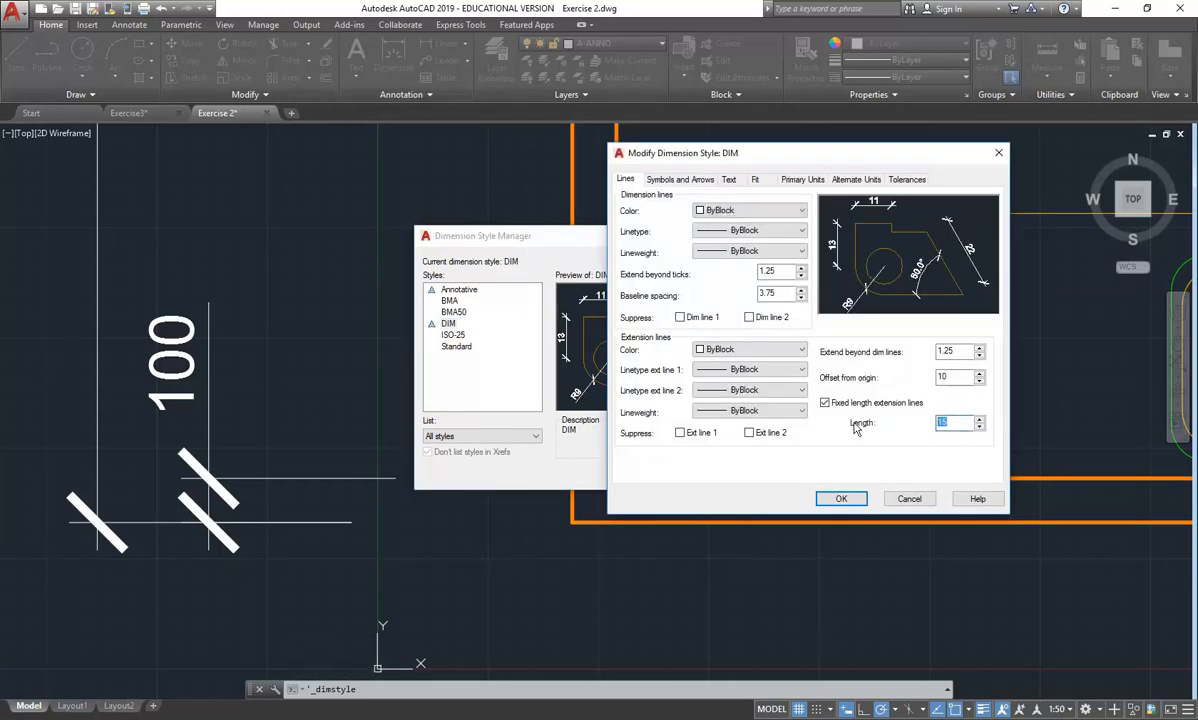
left_click(822, 500)
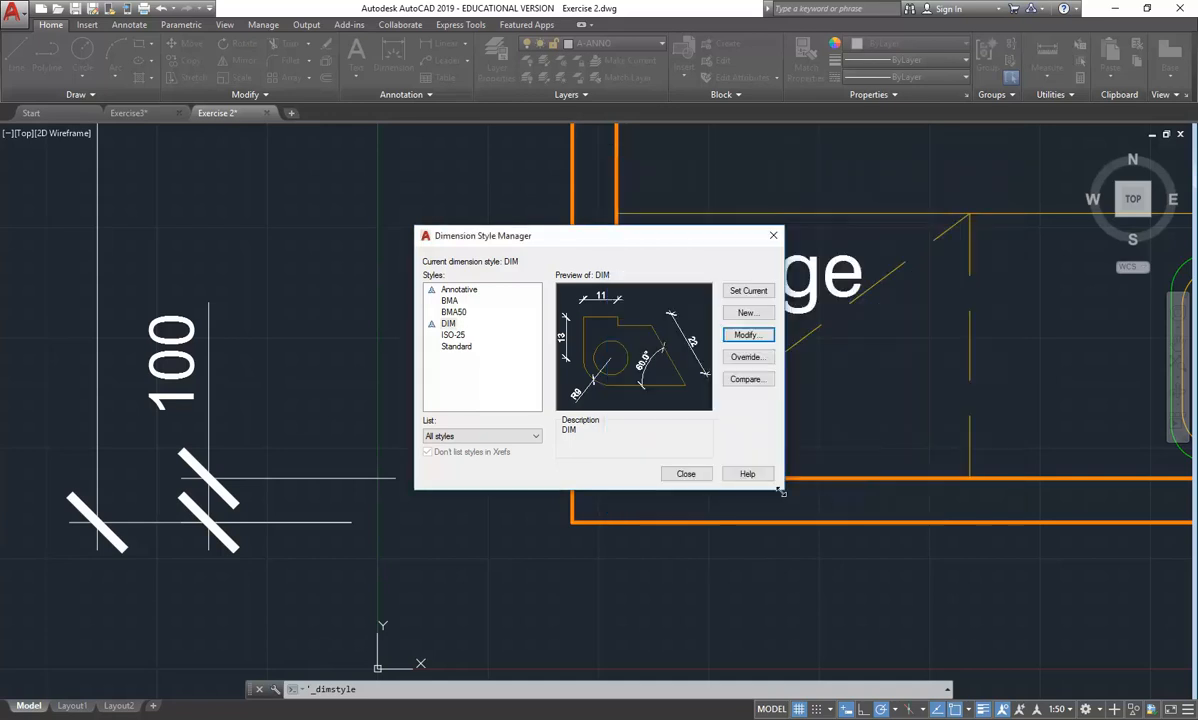
left_click(684, 475)
Step: Try to move the lower wall-thickness dimension line closer to the left wall by stretching its grip
middle_click_drag(295, 495, 321, 489)
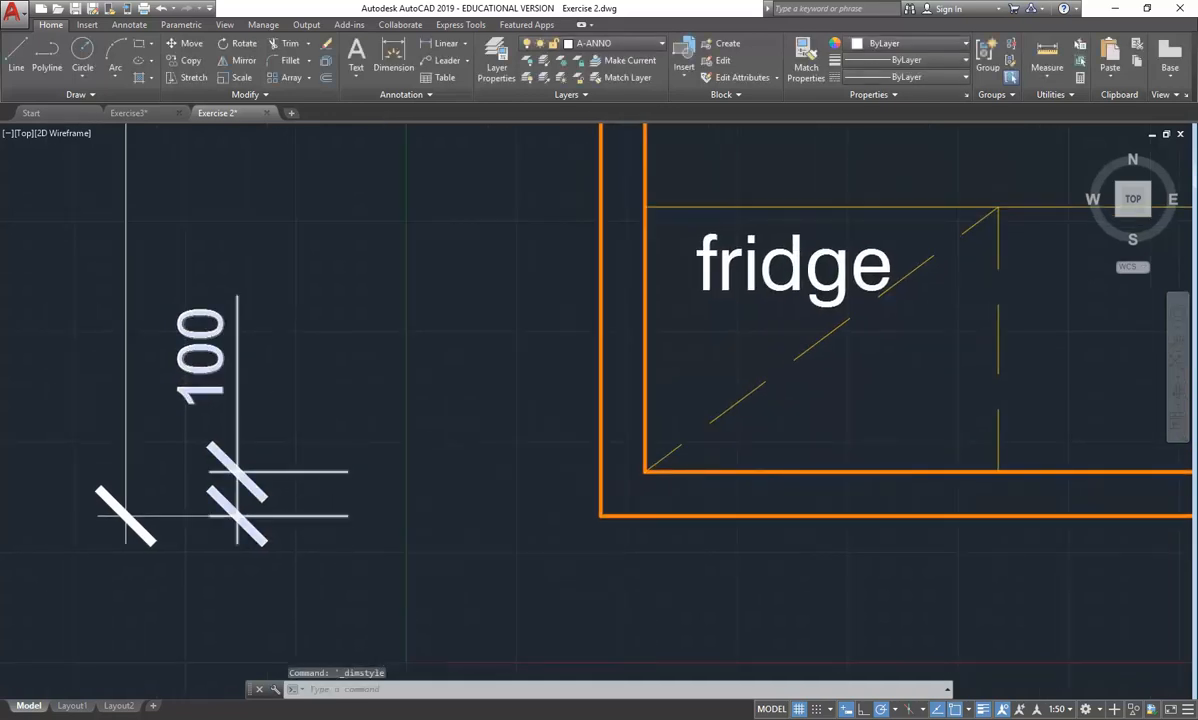
scroll(330, 515, "down", 2)
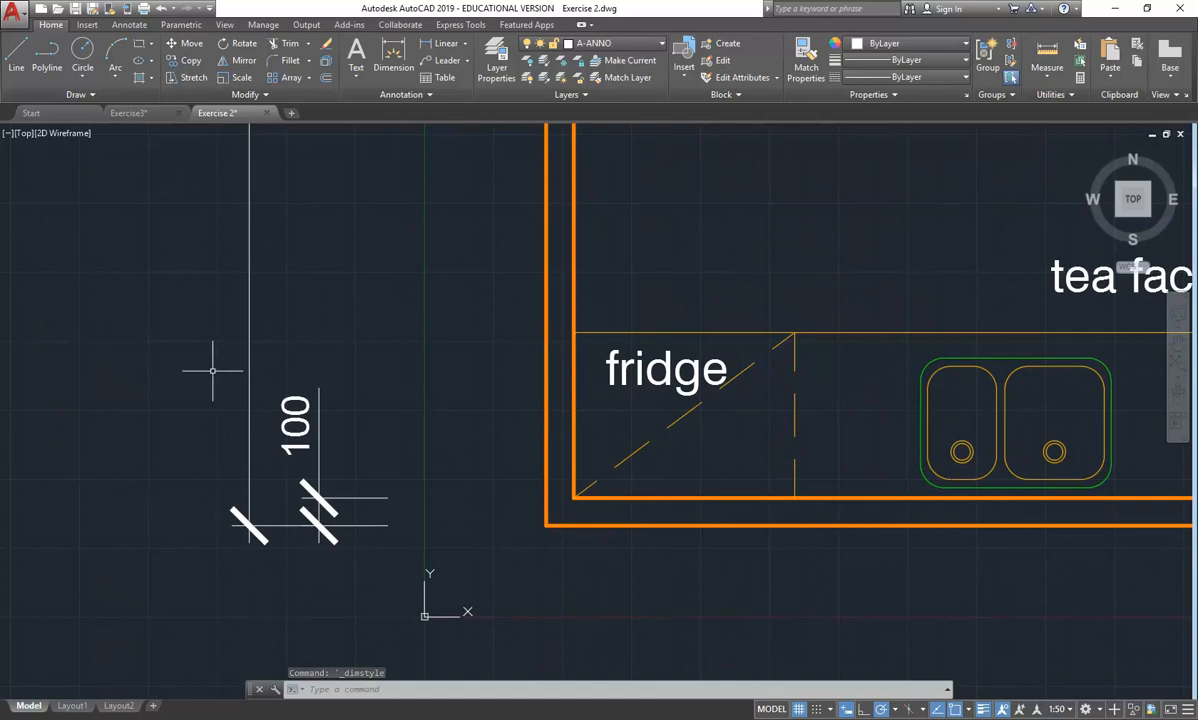
scroll(340, 425, "down", 3)
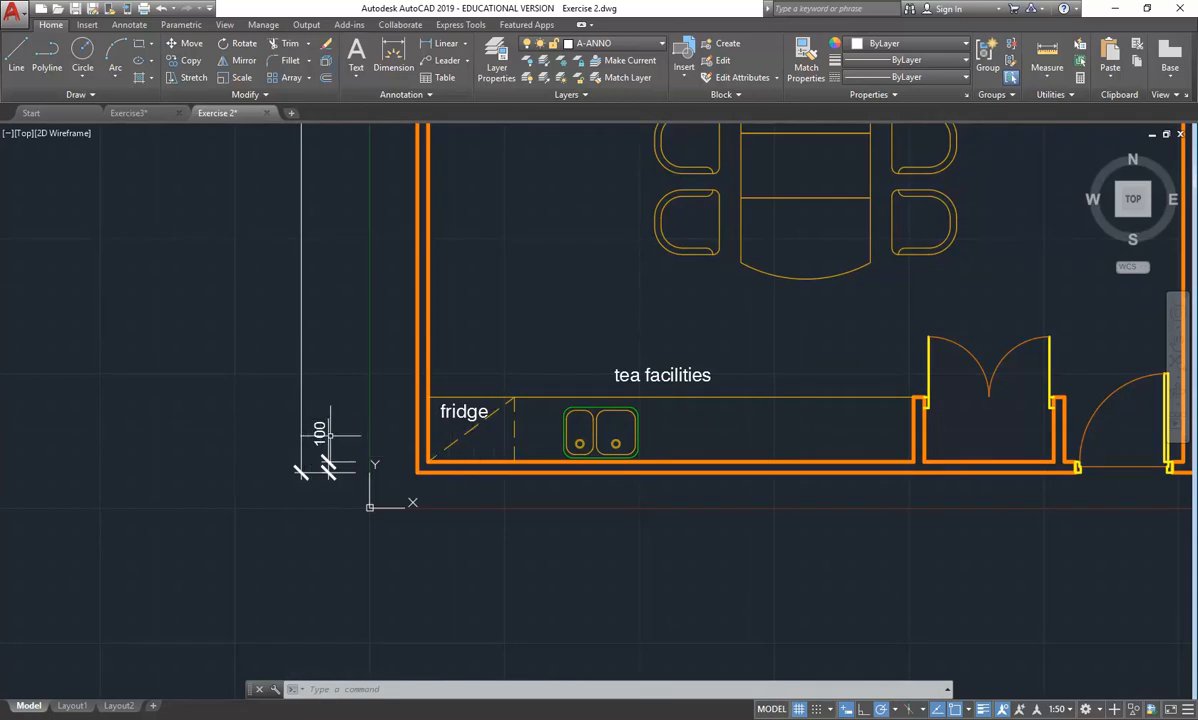
scroll(330, 434, "up", 3)
left_click(323, 460)
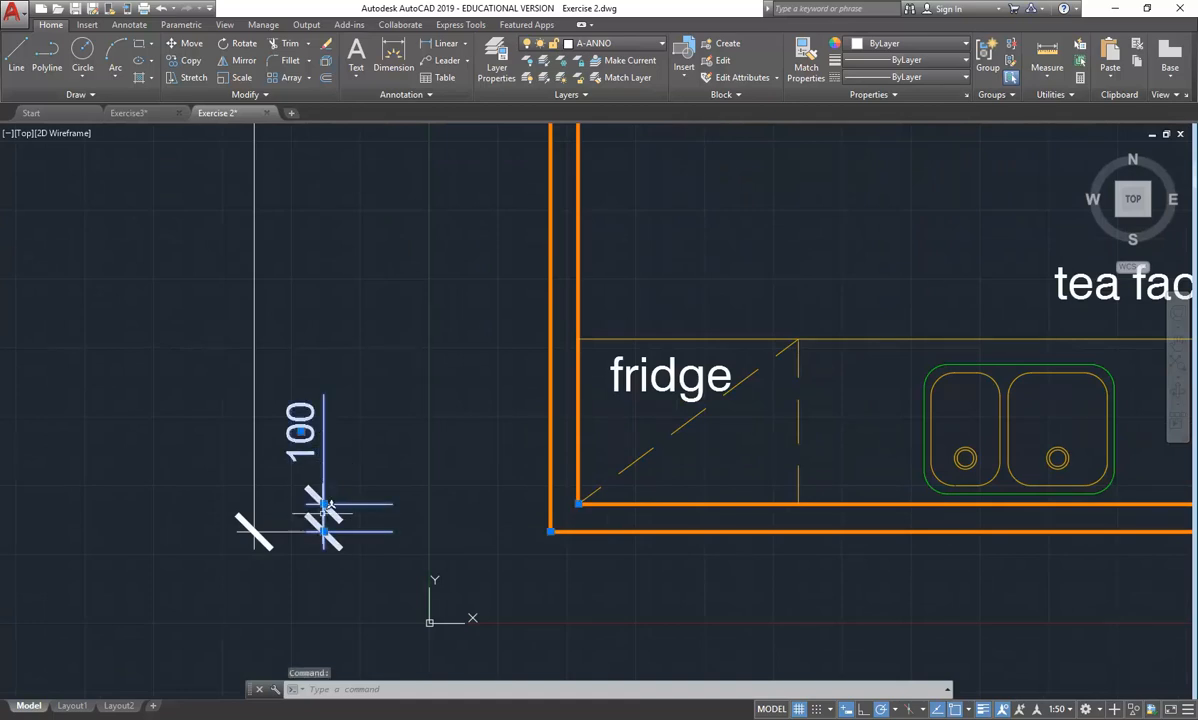
left_click(323, 503)
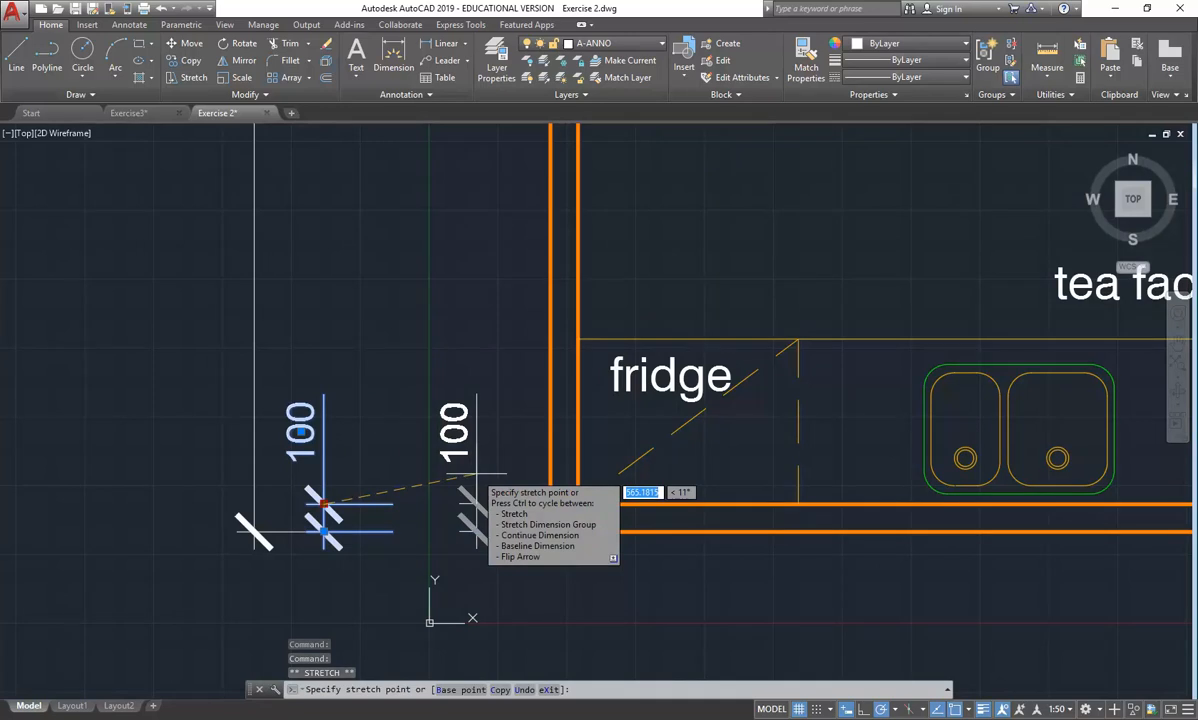
key("Escape")
key("Escape")
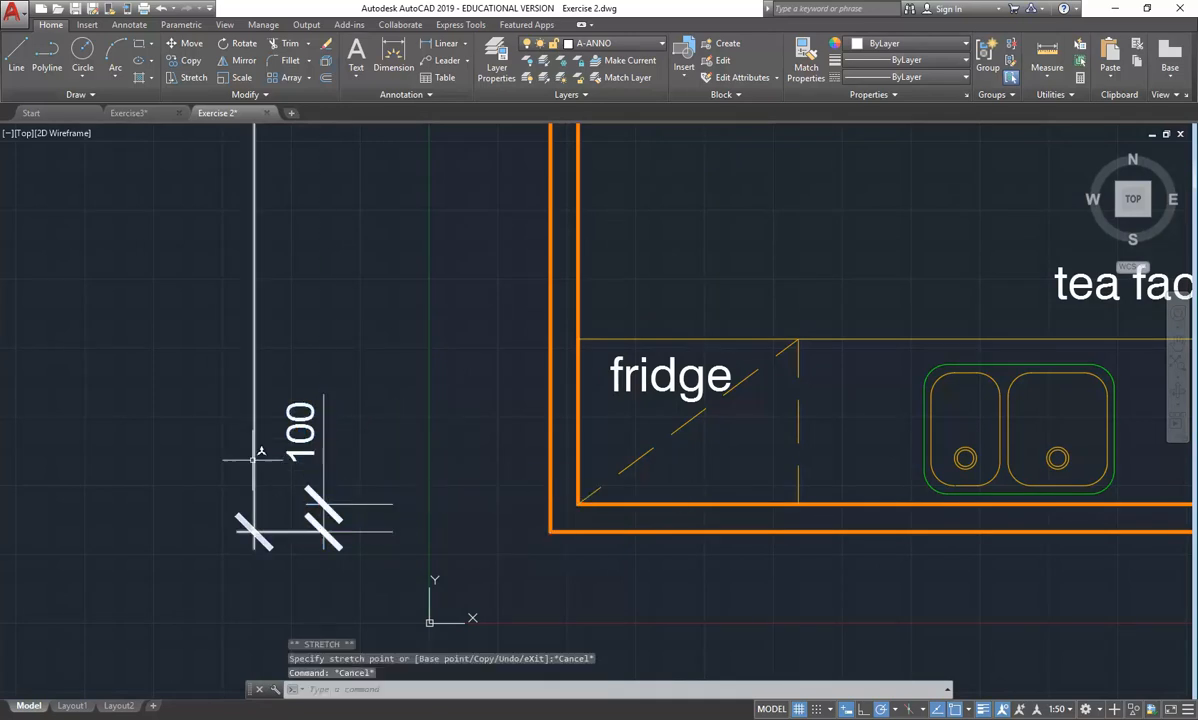
scroll(245, 458, "down", 8)
key("Escape")
key("Escape")
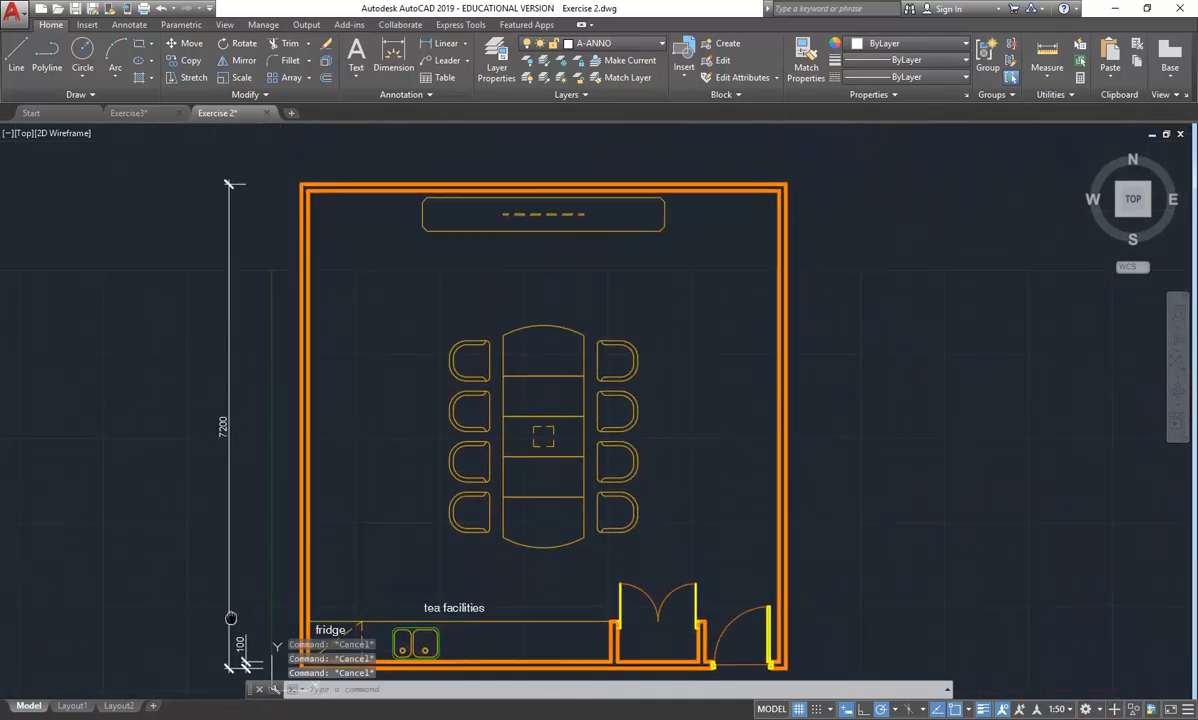
scroll(240, 145, "up", 4)
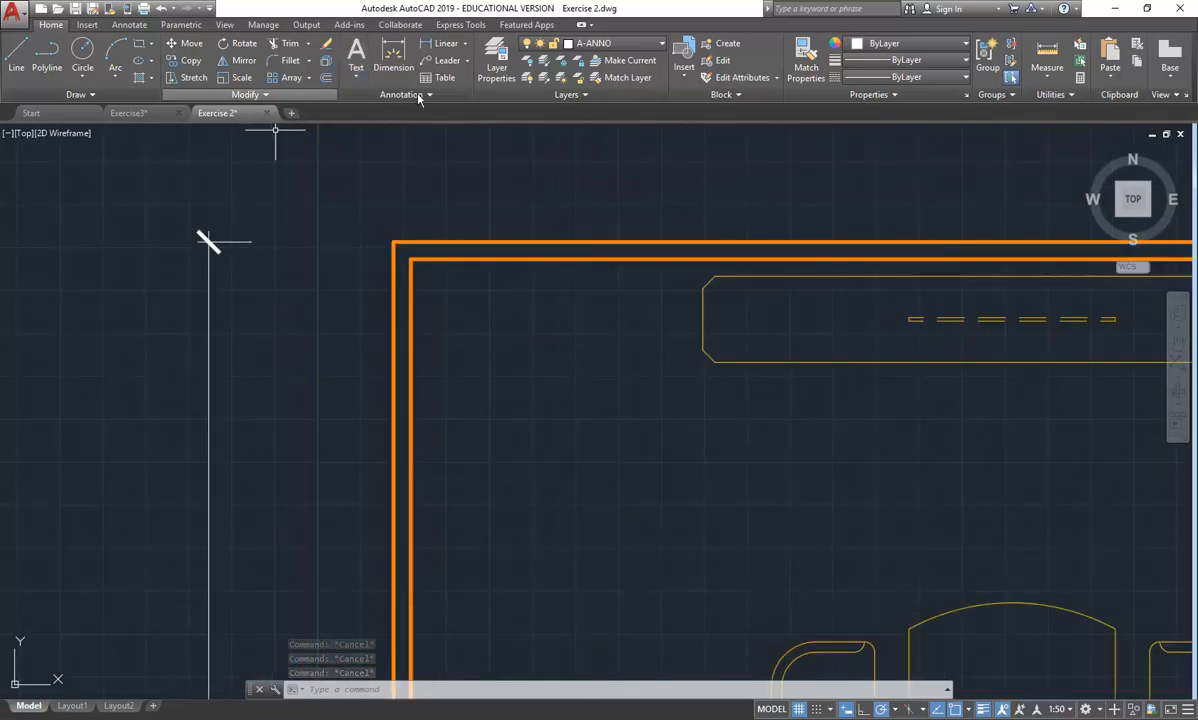
left_click(345, 94)
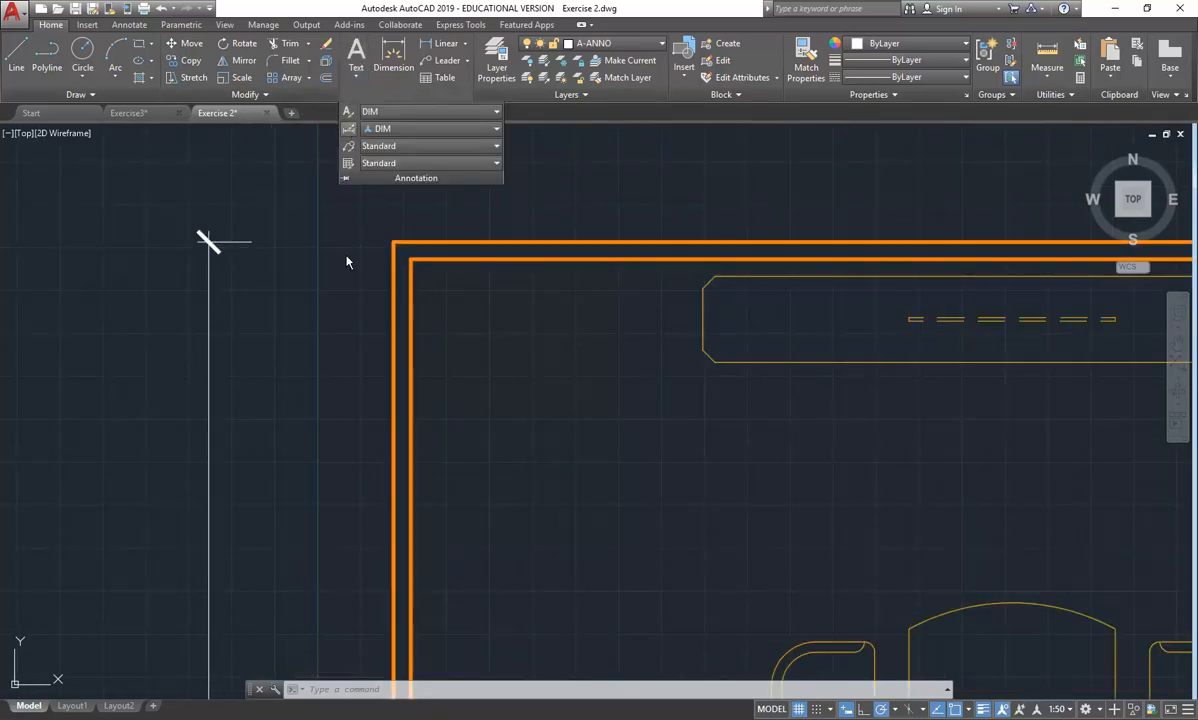
left_click(350, 129)
key("Escape")
key("Escape")
key("Escape")
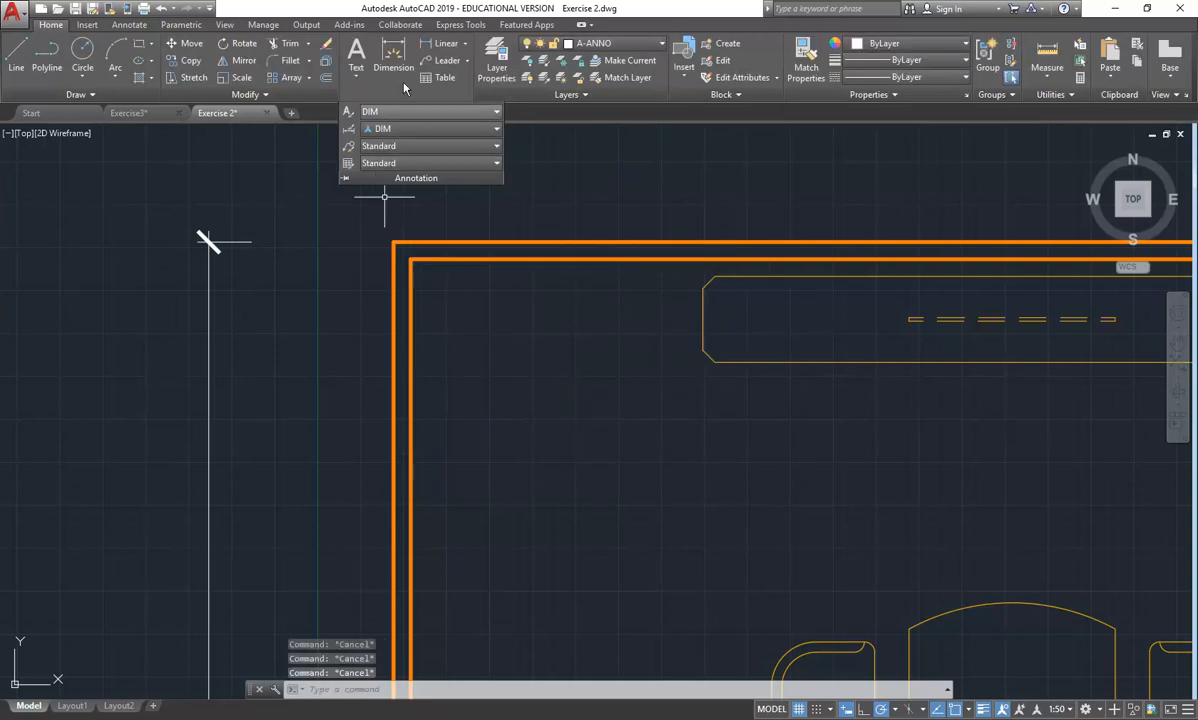
Step: Dimension the upper wall's thickness vertically from the inner to the outer left corner, aligned with the lower wall-thickness dimension
left_click(437, 45)
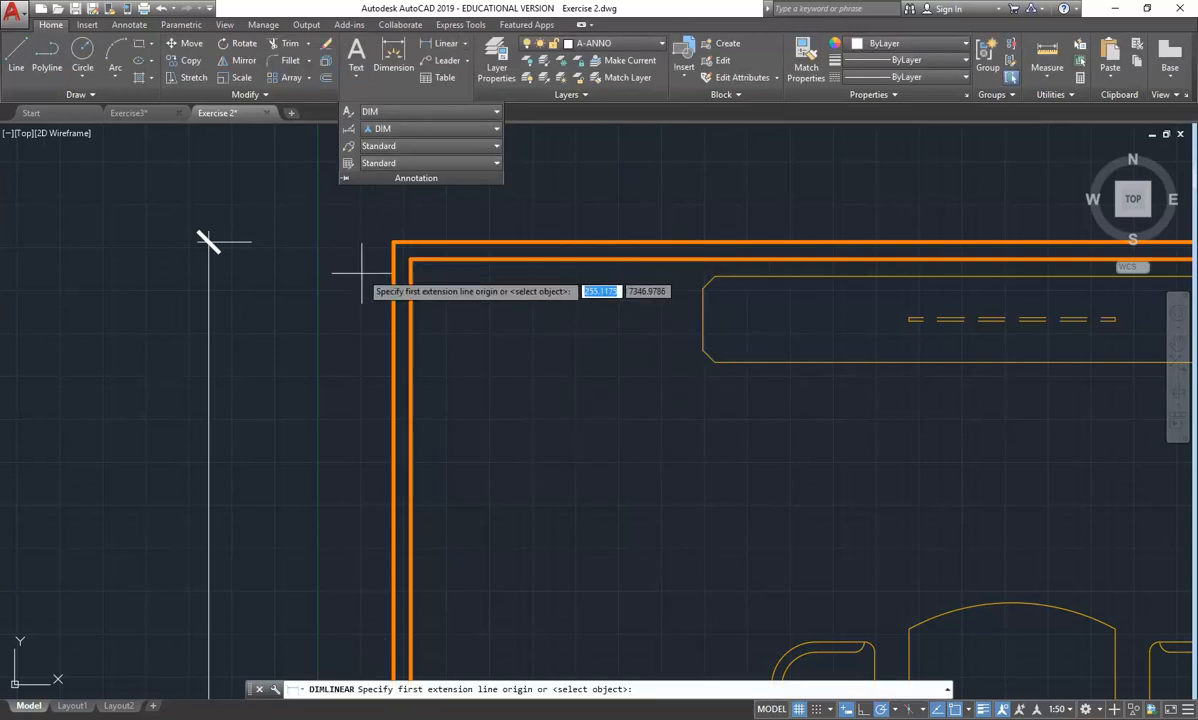
scroll(392, 244, "up", 5)
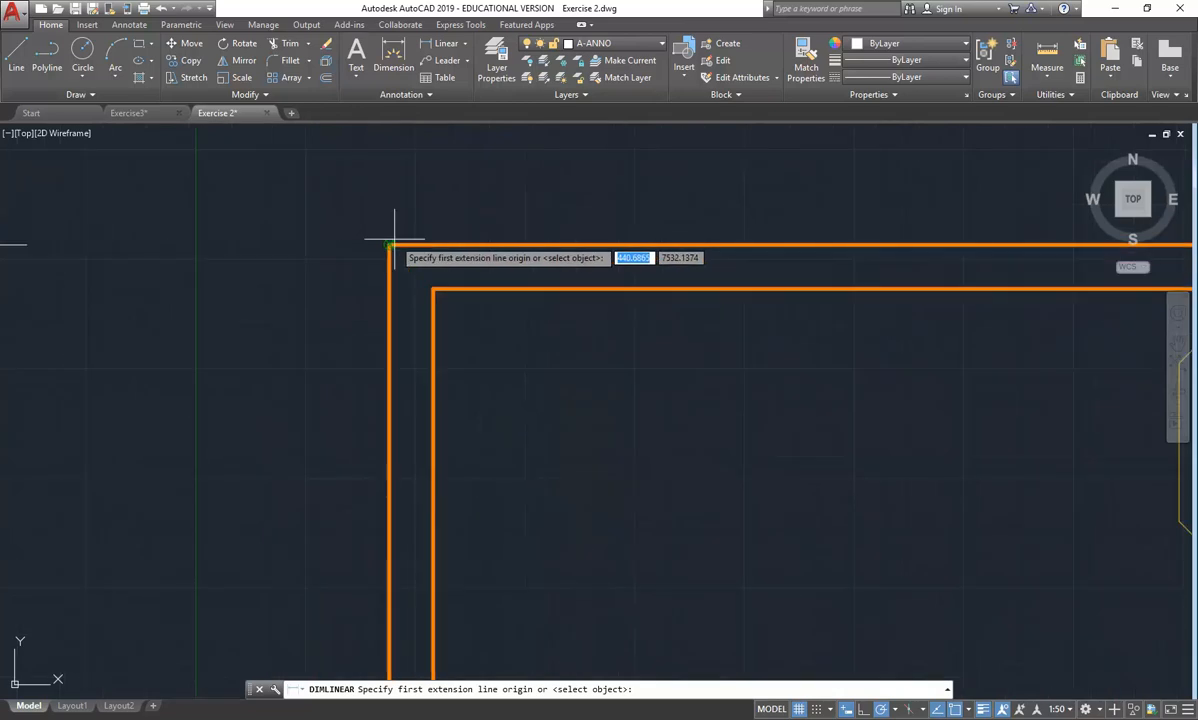
left_click(433, 289)
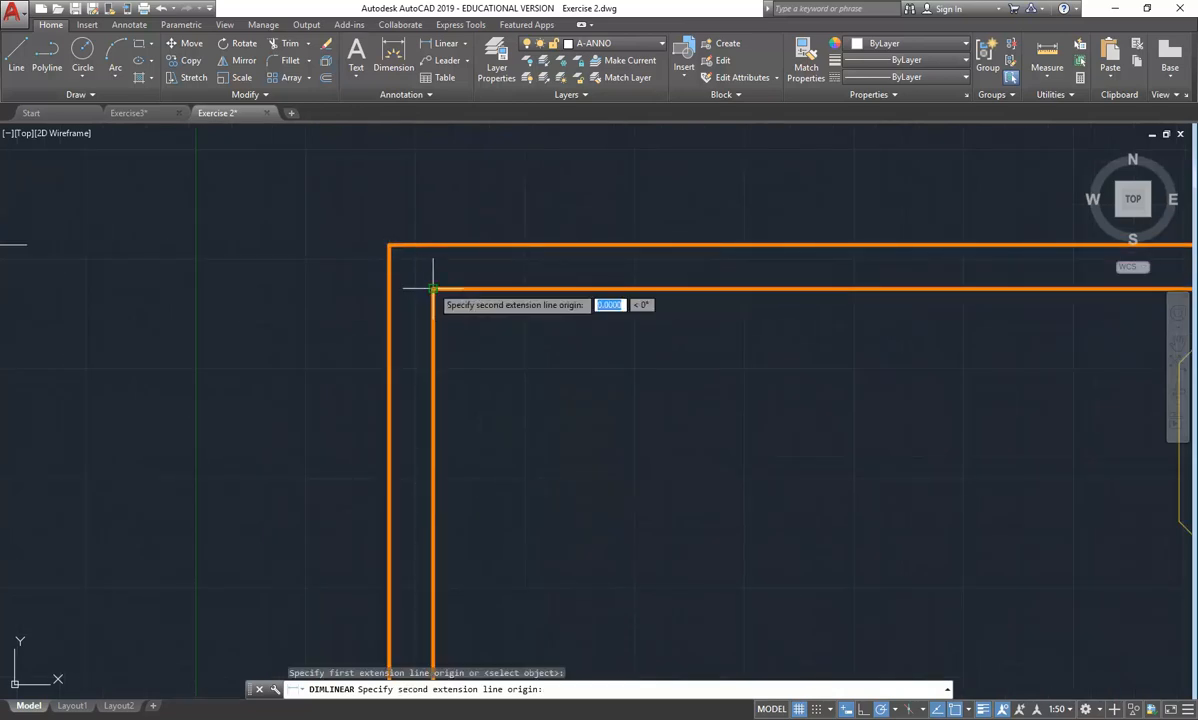
left_click(390, 244)
middle_click_drag(170, 230, 342, 243)
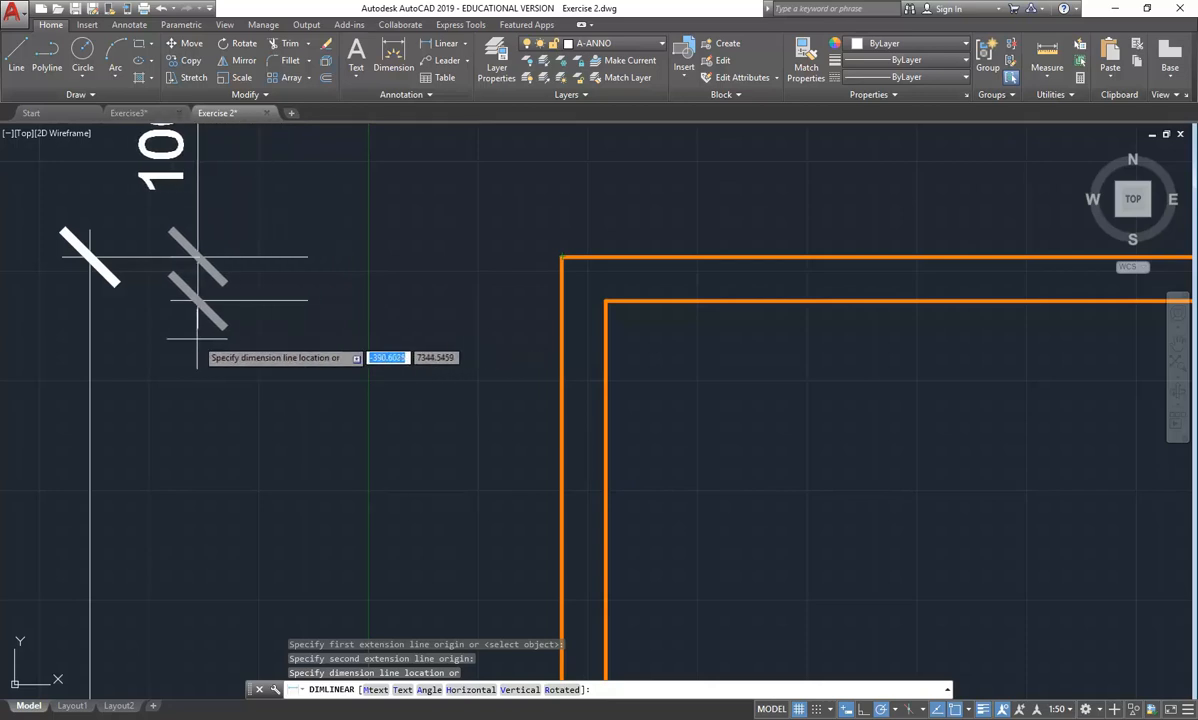
scroll(188, 352, "down", 8)
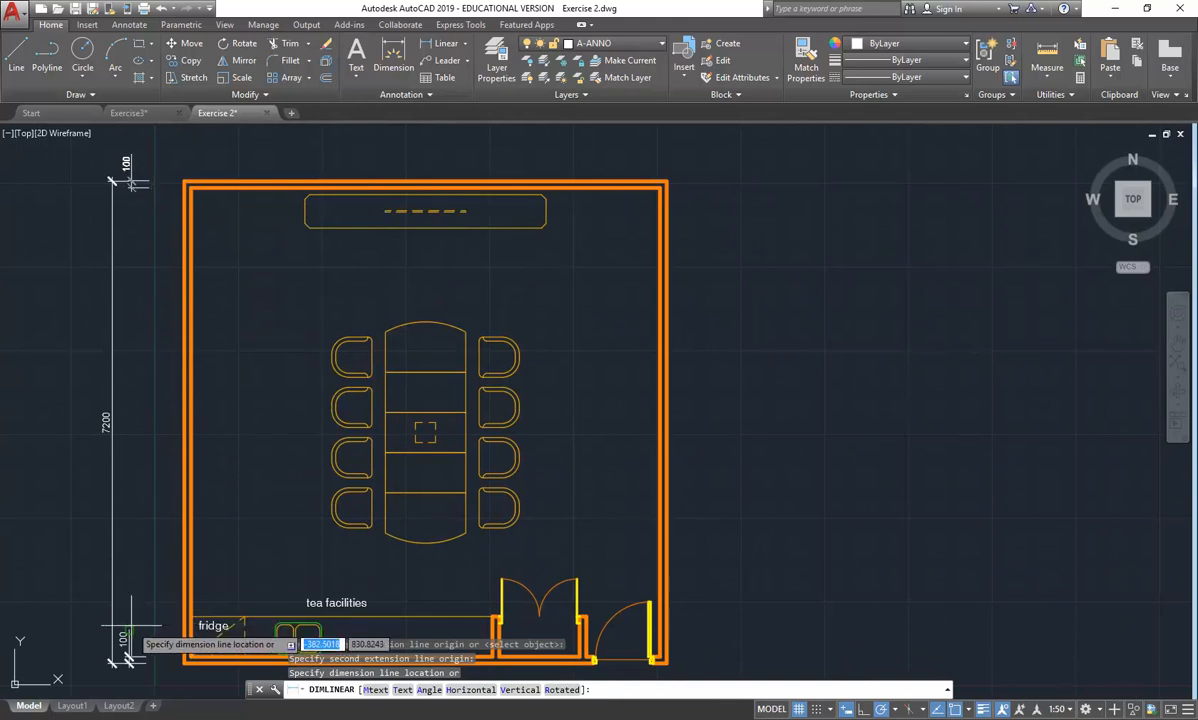
left_click(123, 586)
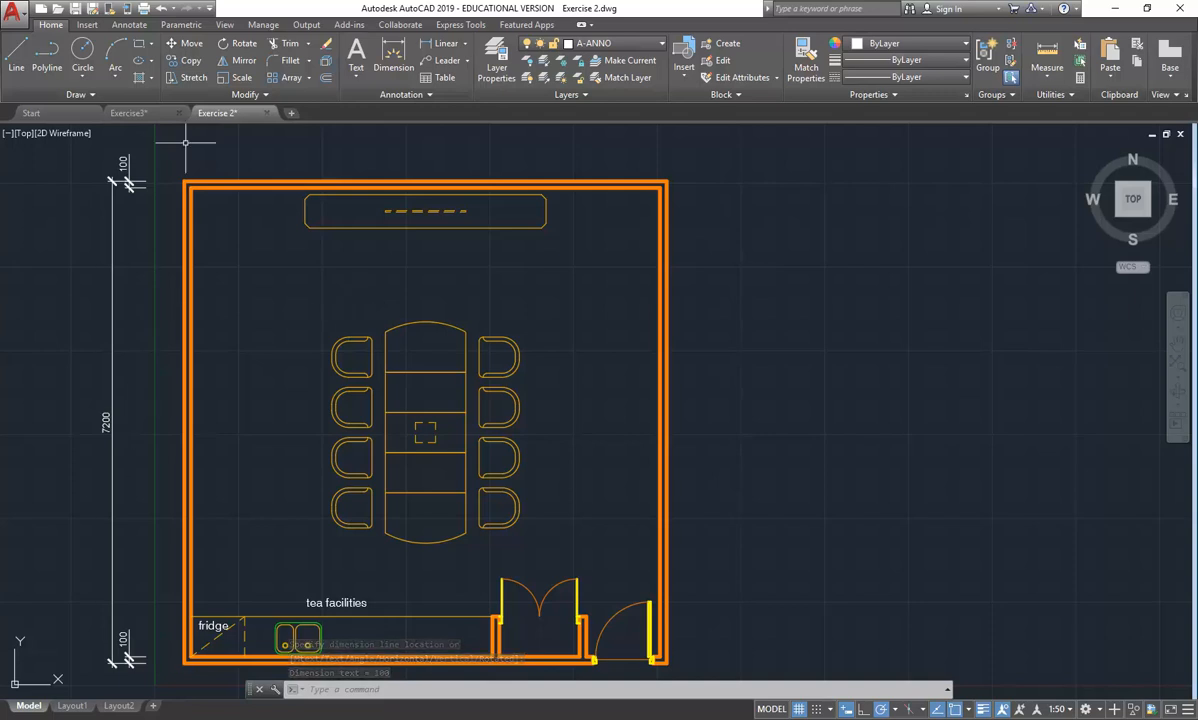
Step: Add a vertical linear dimension between the lower and upper inner left corners of the room, aligned with the wall-thickness dimensions
left_click(424, 43)
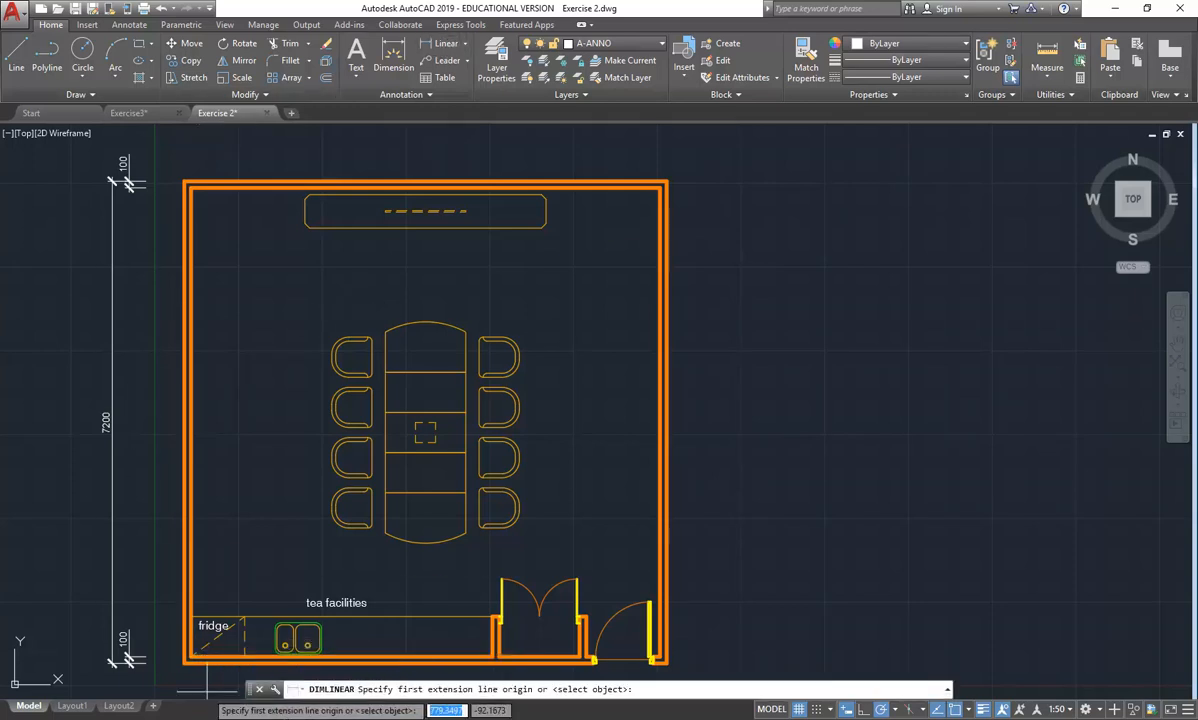
scroll(207, 690, "up", 4)
left_click(182, 604)
scroll(205, 333, "down", 4)
middle_click_drag(206, 333, 206, 519)
scroll(190, 152, "up", 5)
left_click(210, 213)
scroll(196, 175, "down", 5)
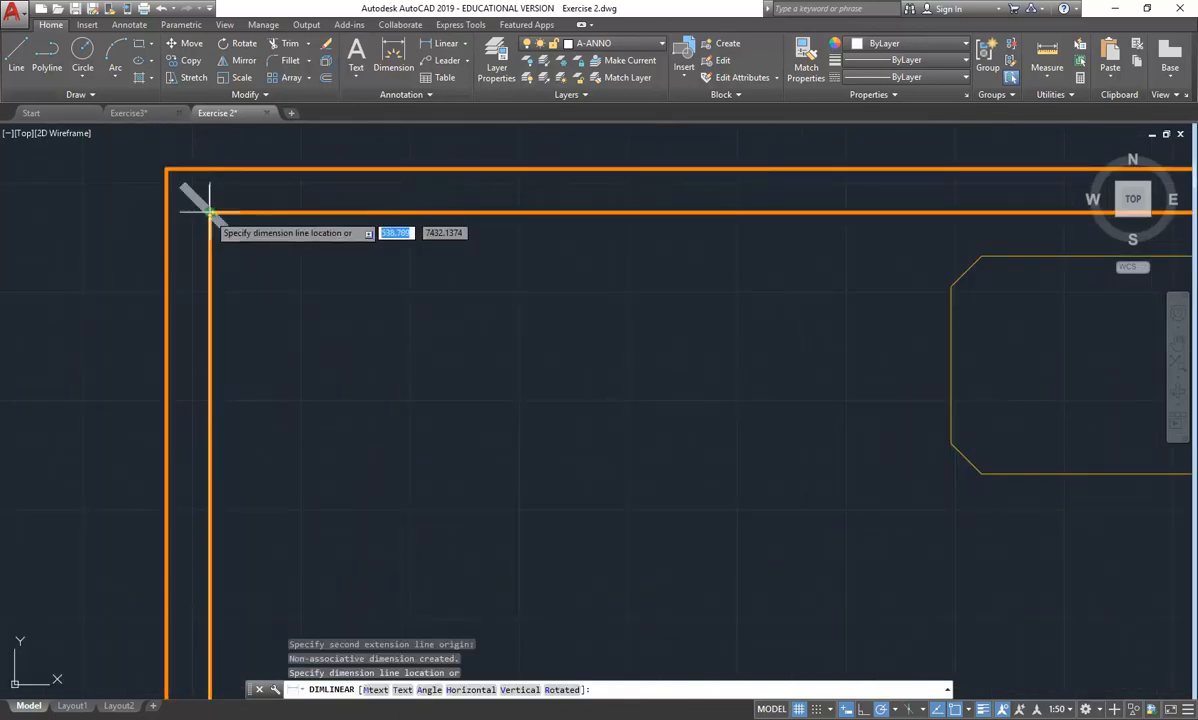
middle_click_drag(130, 256, 169, 229)
middle_click_drag(211, 625, 244, 517)
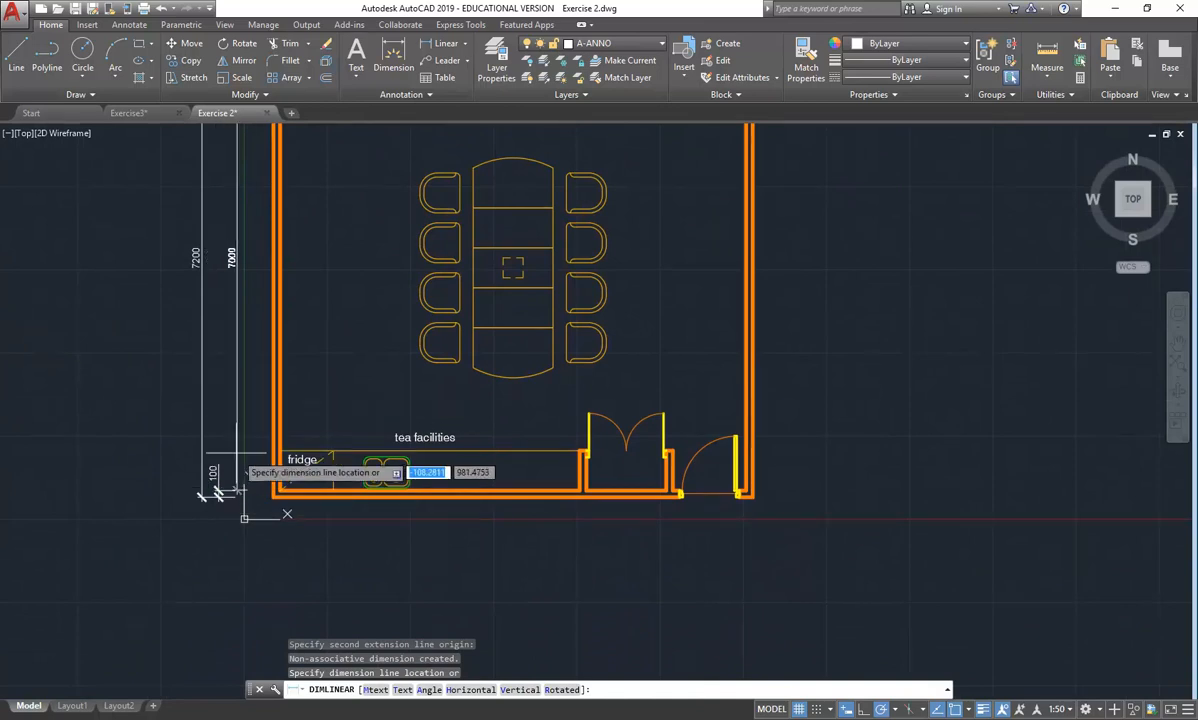
scroll(238, 458, "up", 6)
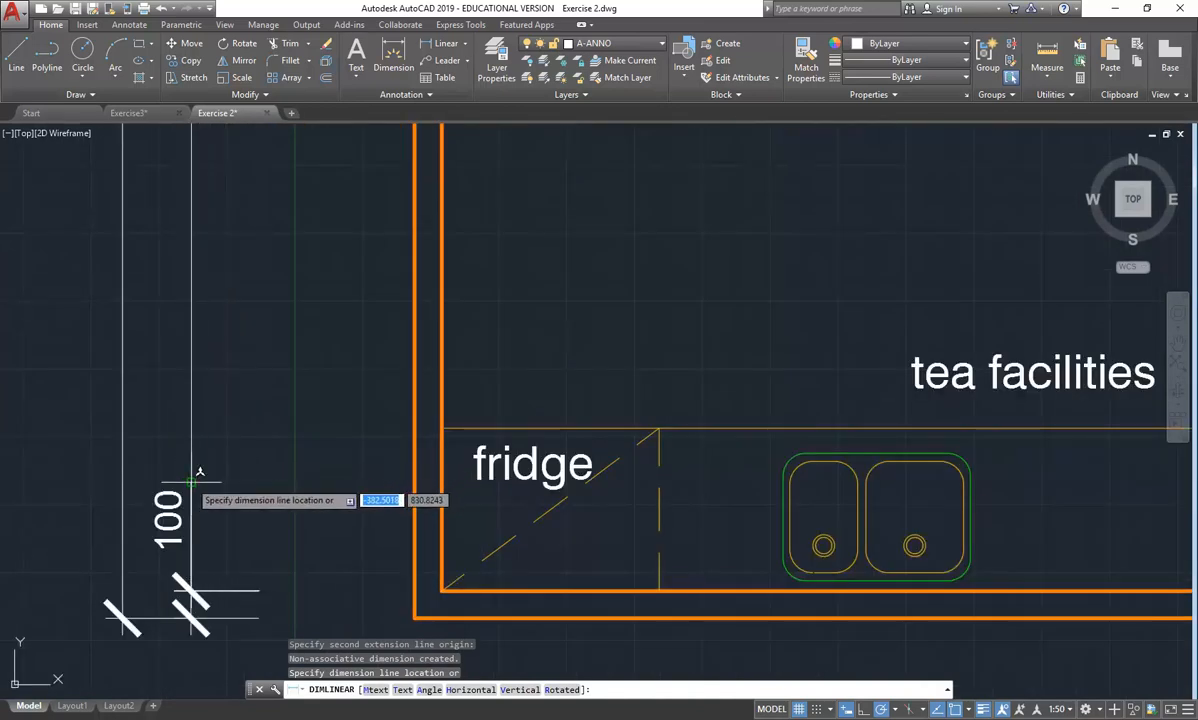
left_click(192, 482)
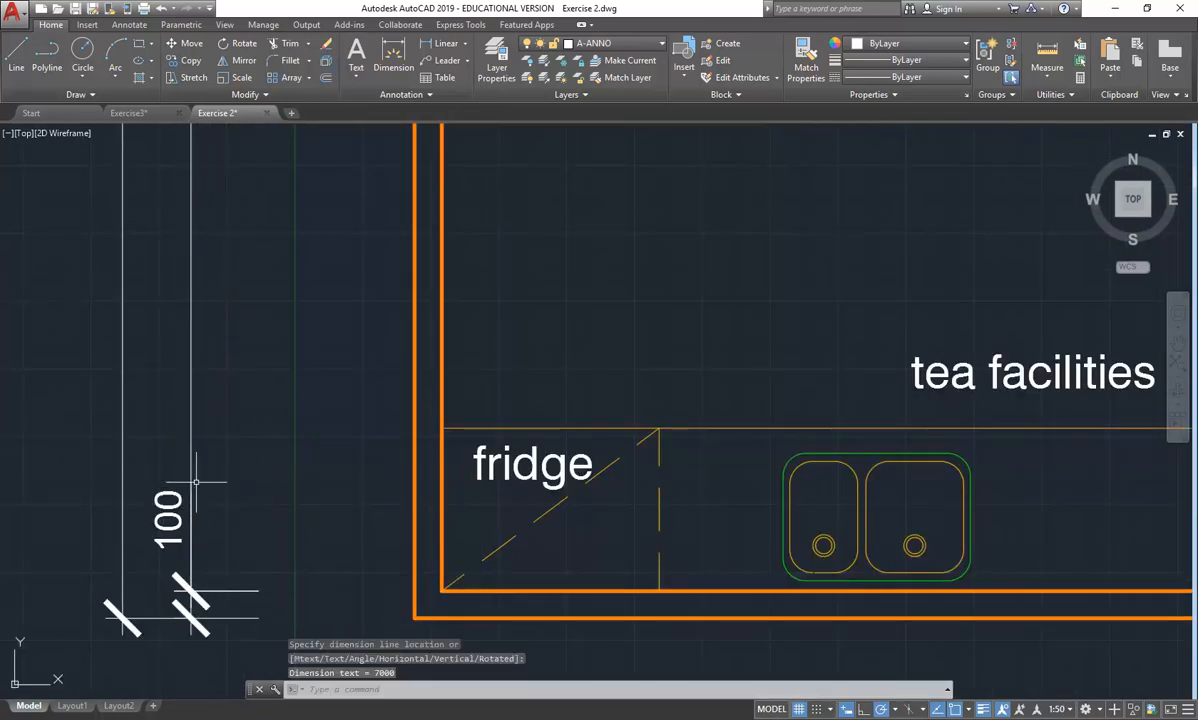
scroll(254, 447, "down", 6)
scroll(51, 465, "down", 2)
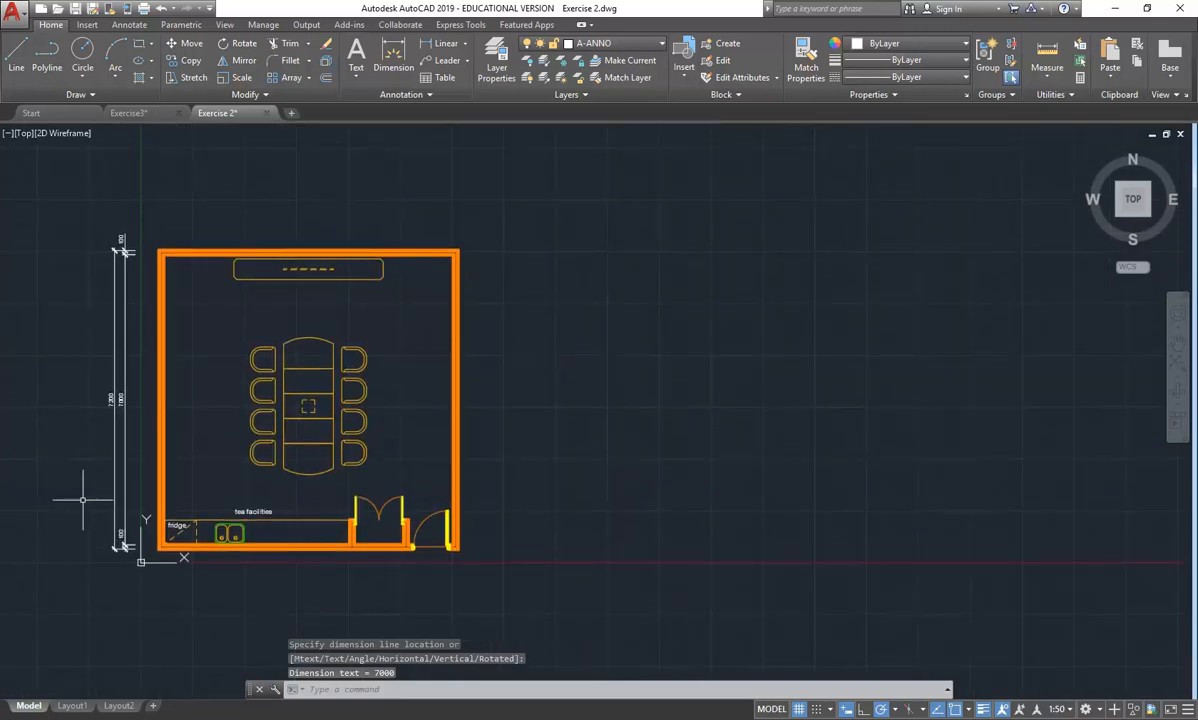
scroll(110, 560, "up", 8)
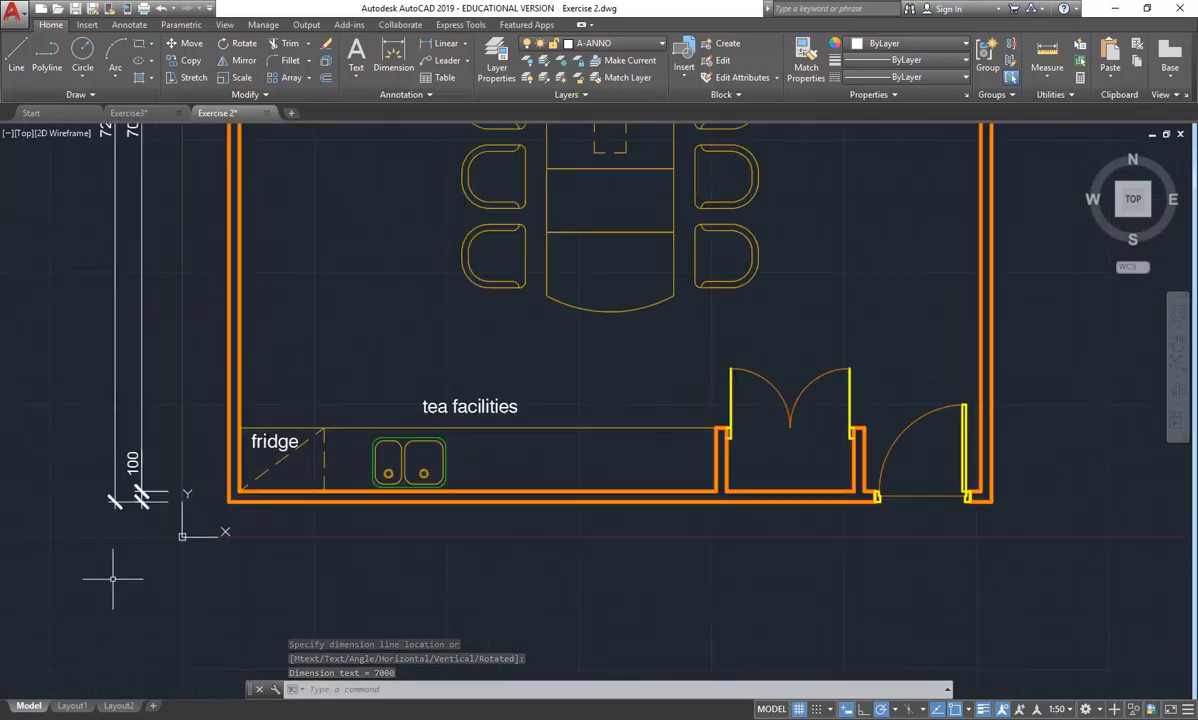
scroll(225, 572, "up", 5)
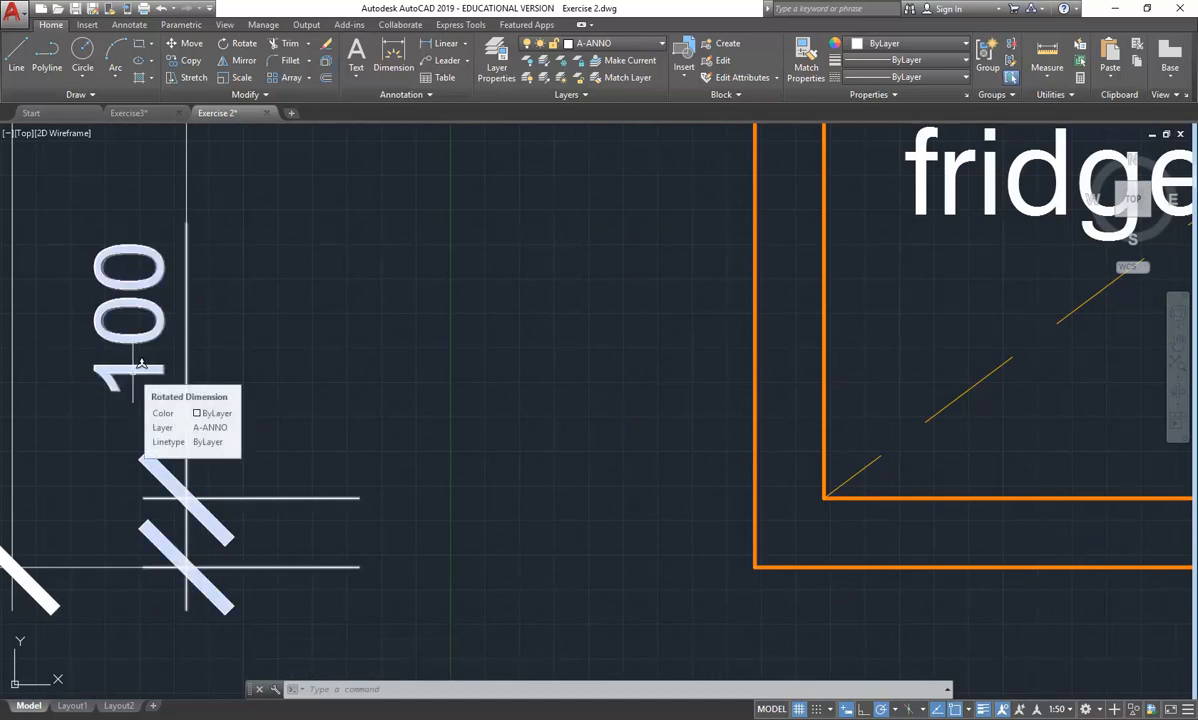
scroll(133, 373, "down", 2)
middle_click_drag(133, 373, 139, 413)
left_click(139, 413)
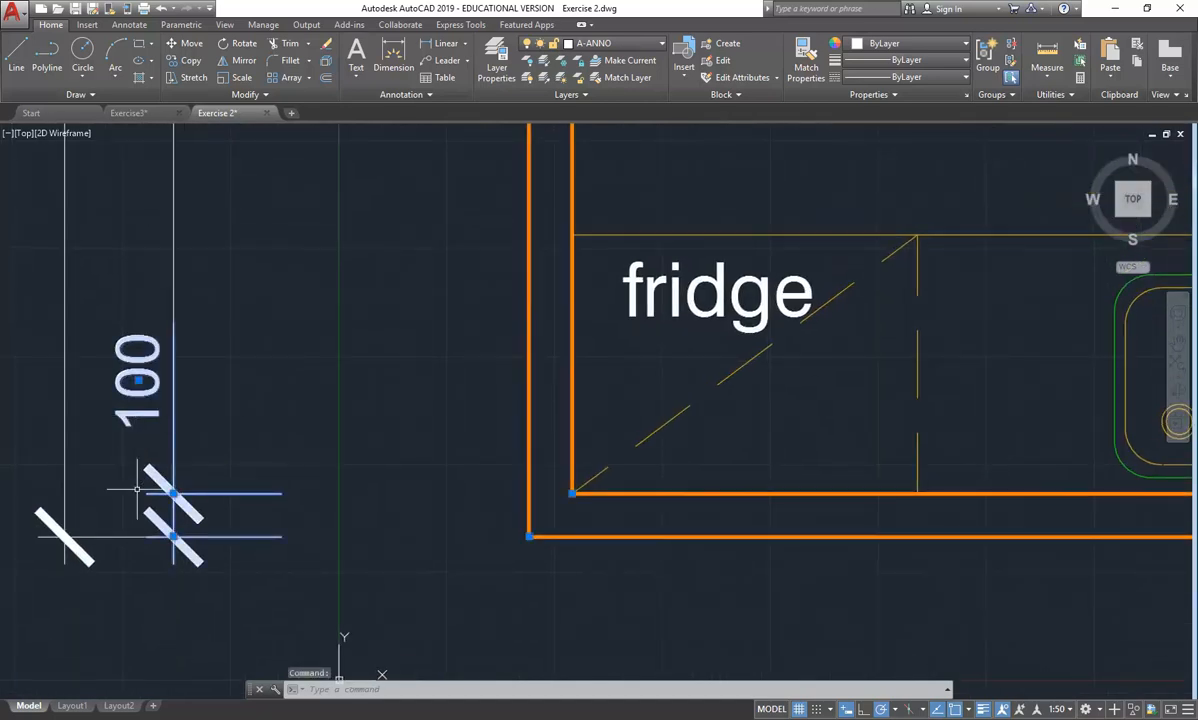
left_click(138, 380)
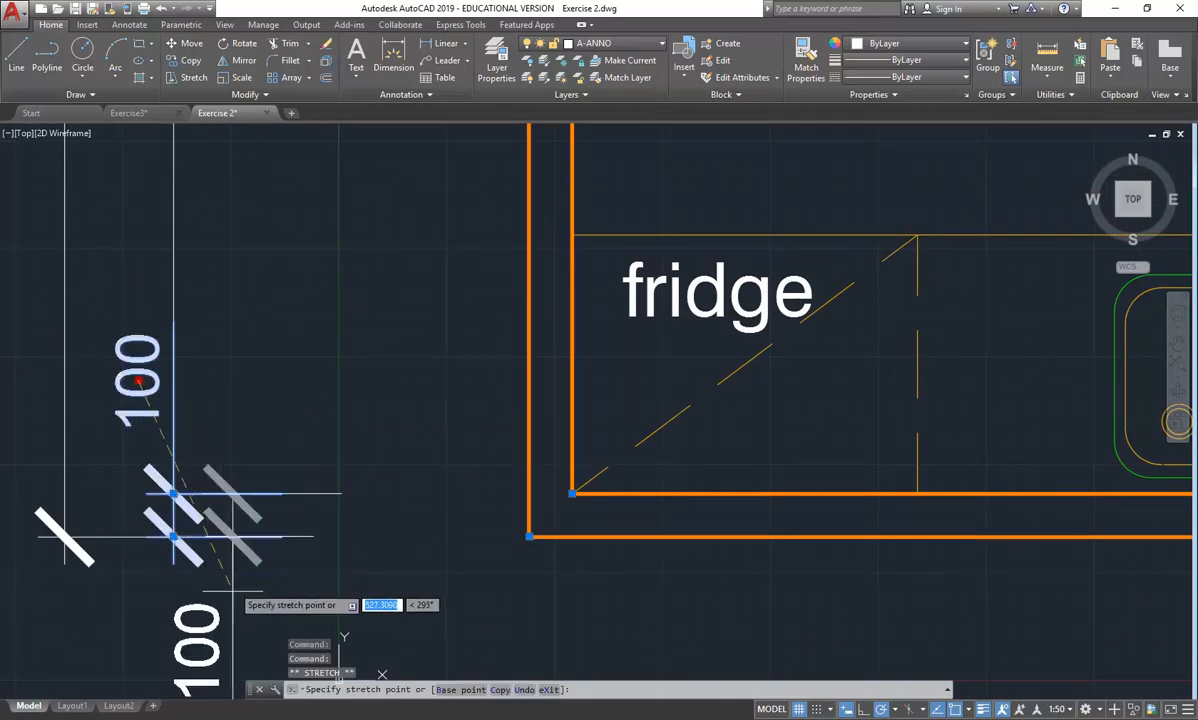
key("Escape")
key("Escape")
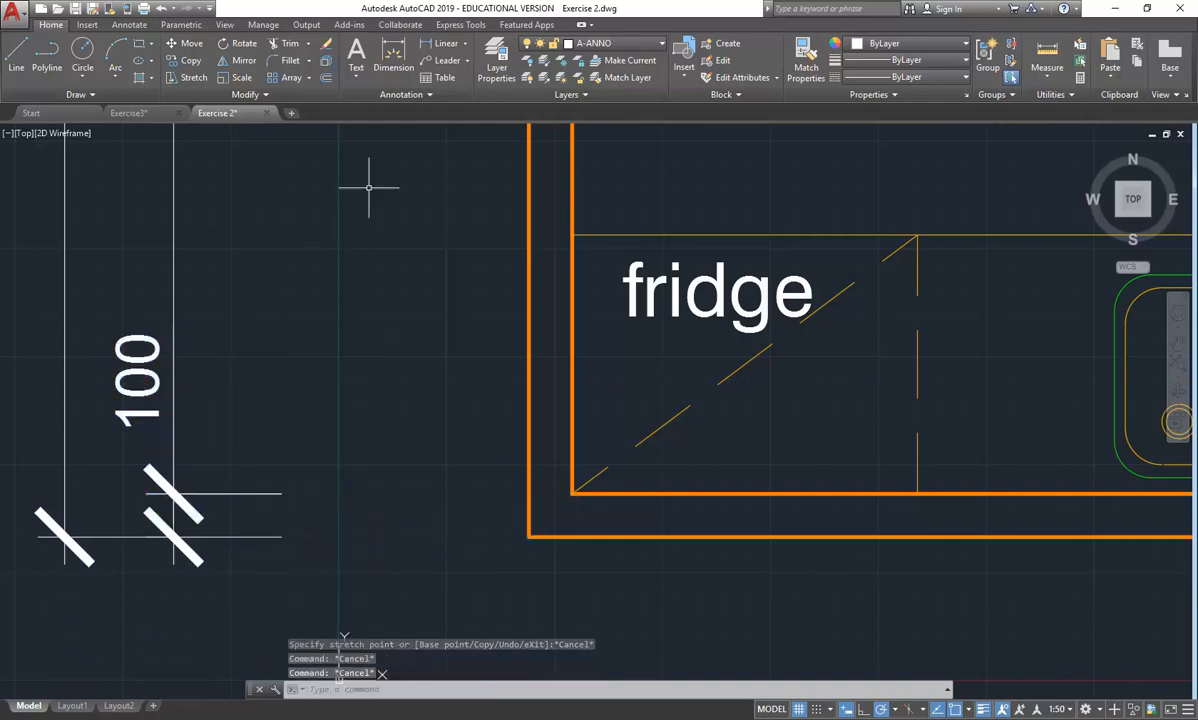
Step: Modify the DIM dimension style so displaced text is placed over the dimension line, with leader
left_click(392, 95)
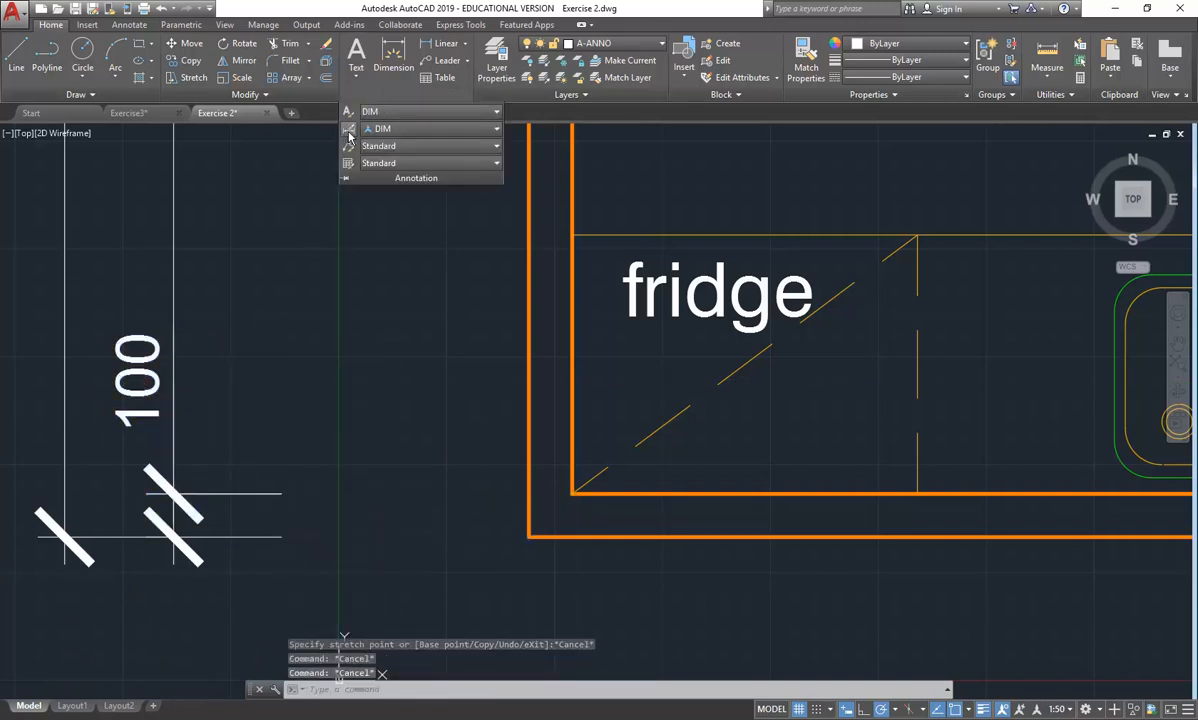
left_click(349, 131)
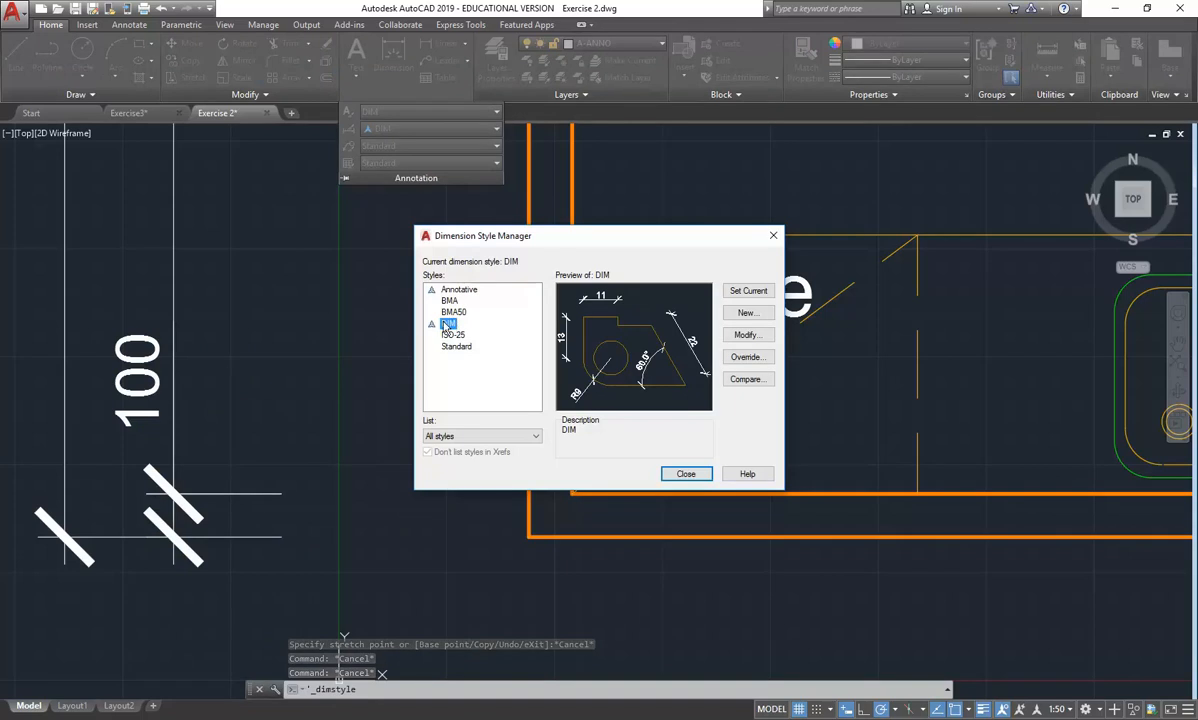
left_click(748, 335)
left_click_drag(789, 152, 657, 147)
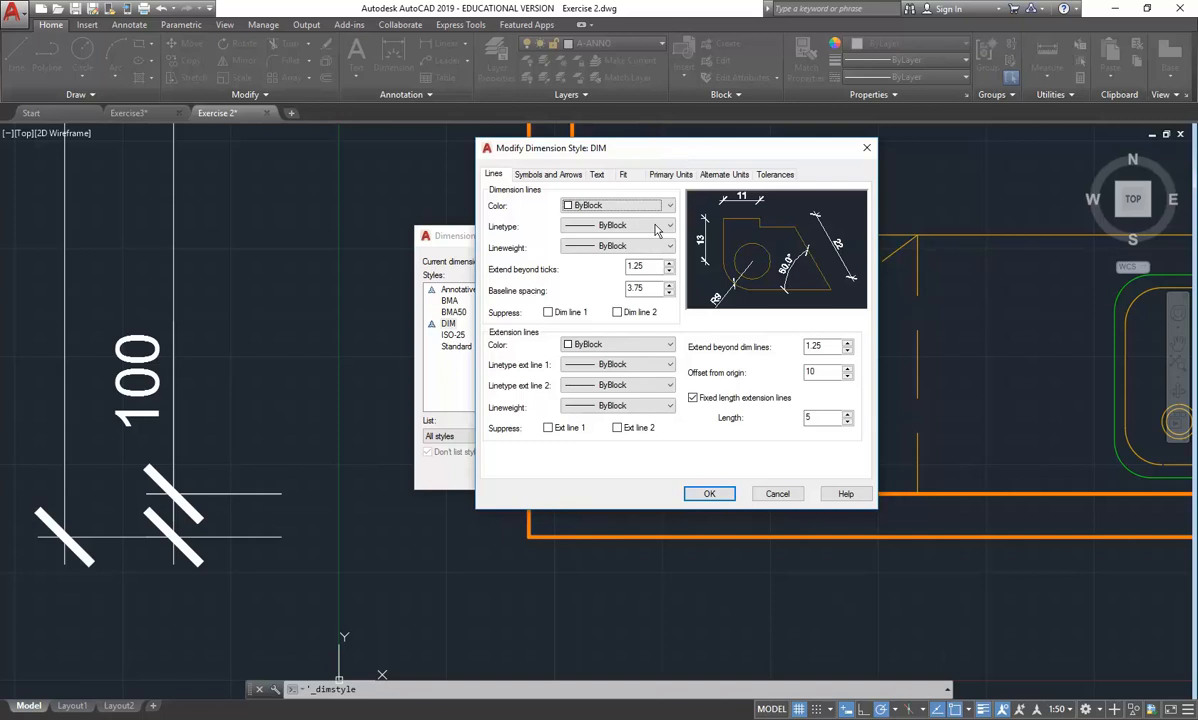
left_click(598, 175)
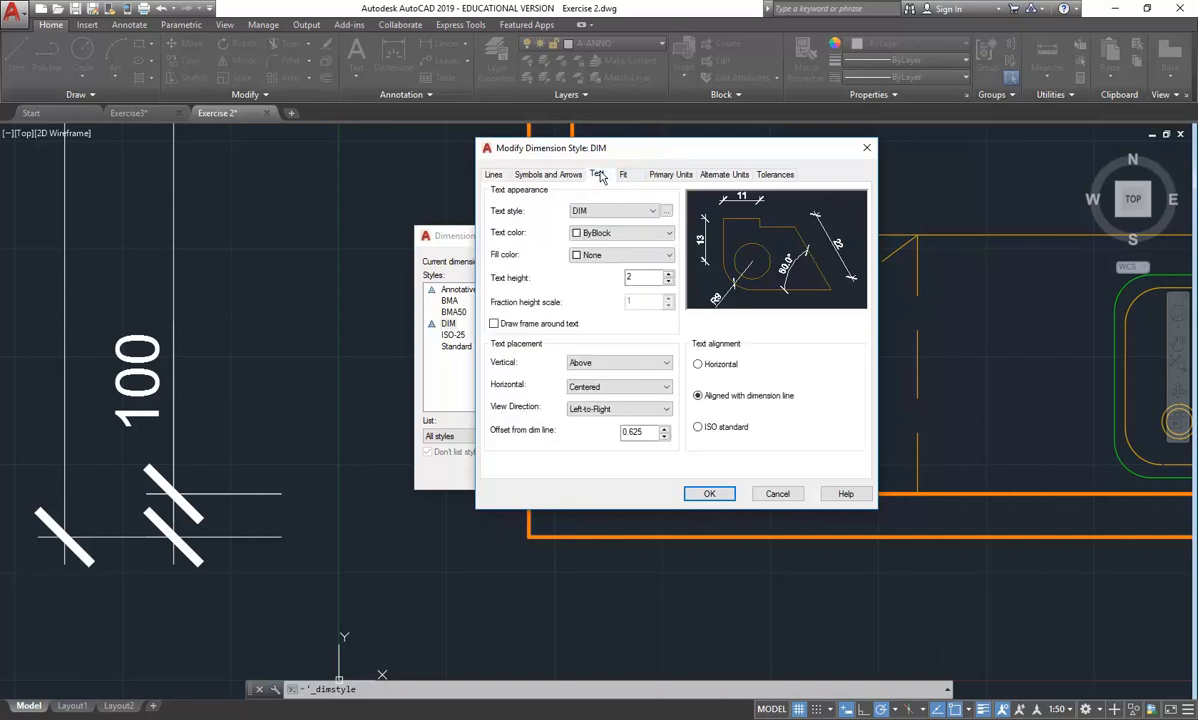
left_click(621, 176)
left_click(496, 403)
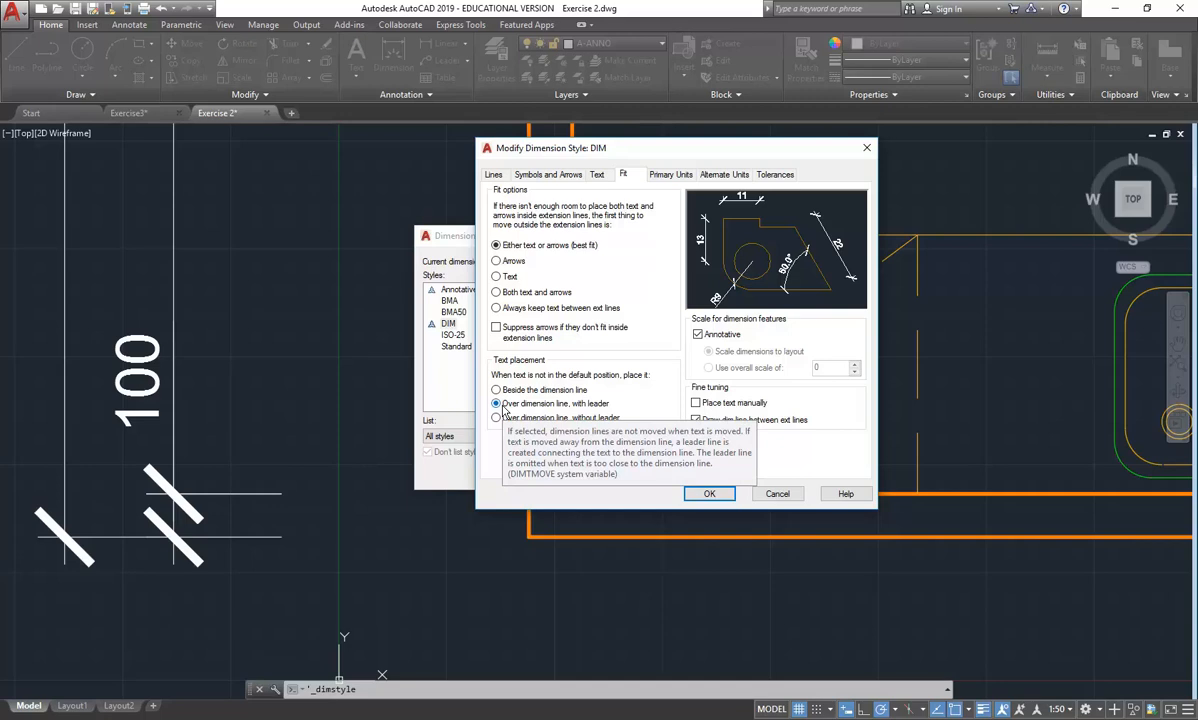
left_click(710, 494)
left_click(687, 474)
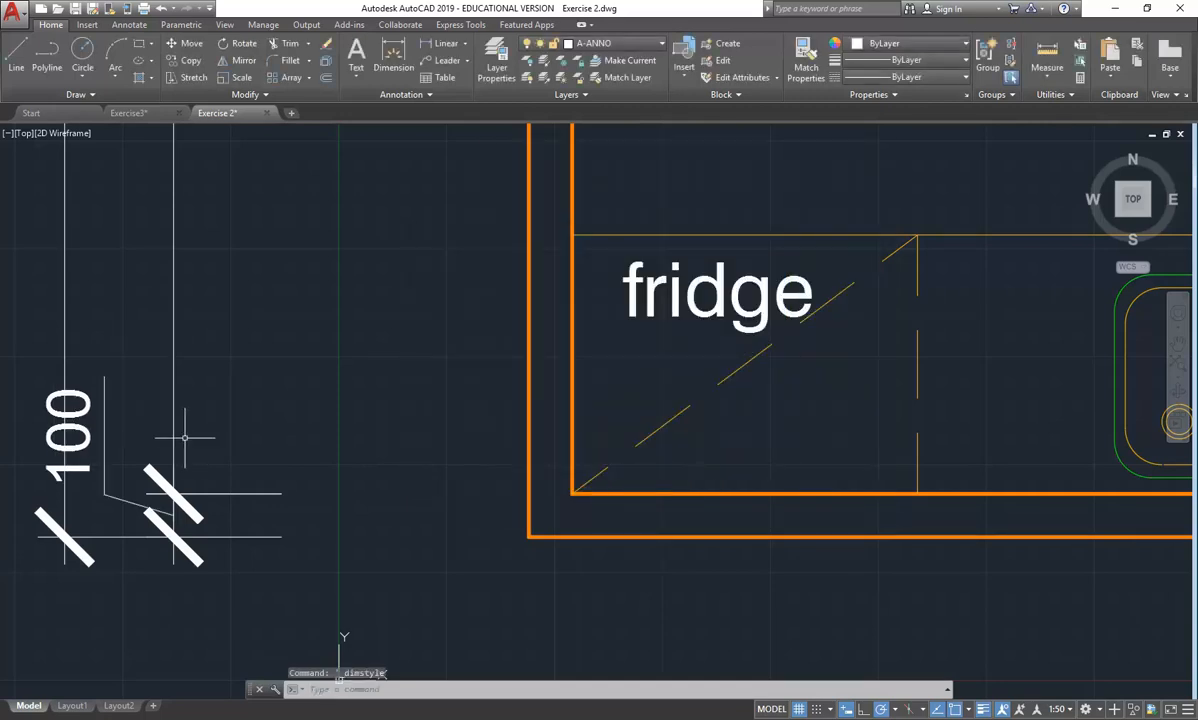
middle_click_drag(366, 427, 611, 381)
left_click(325, 424)
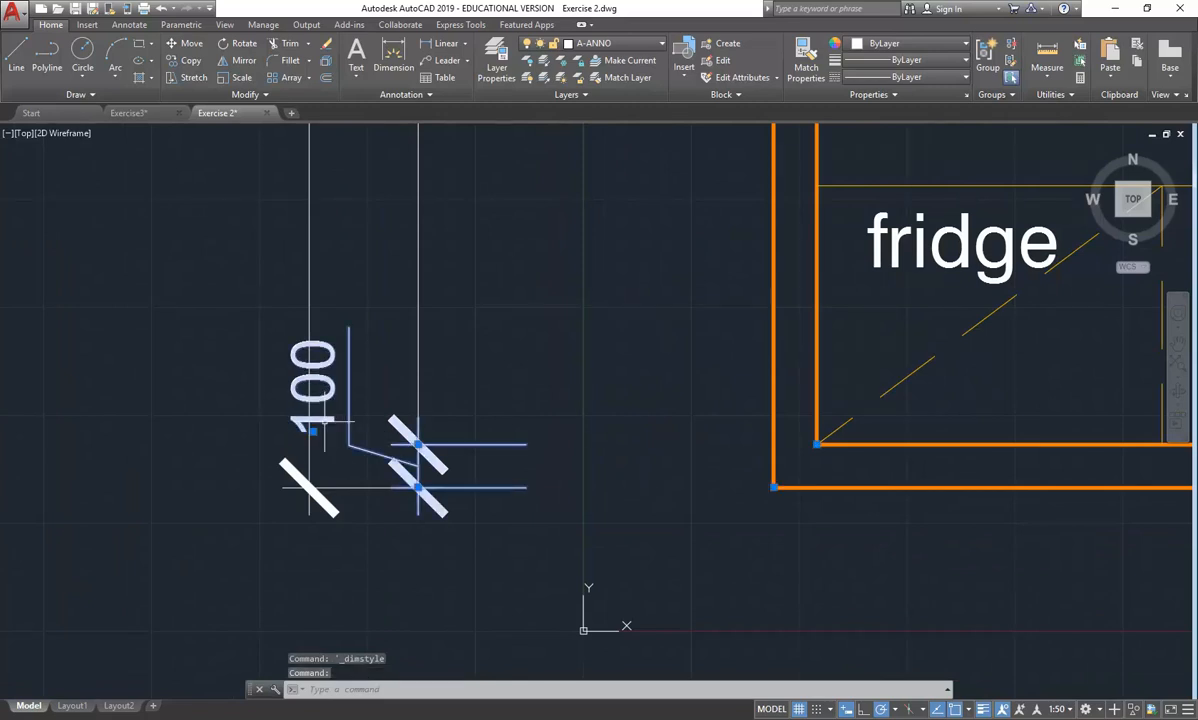
left_click(312, 428)
middle_click_drag(321, 535, 321, 493)
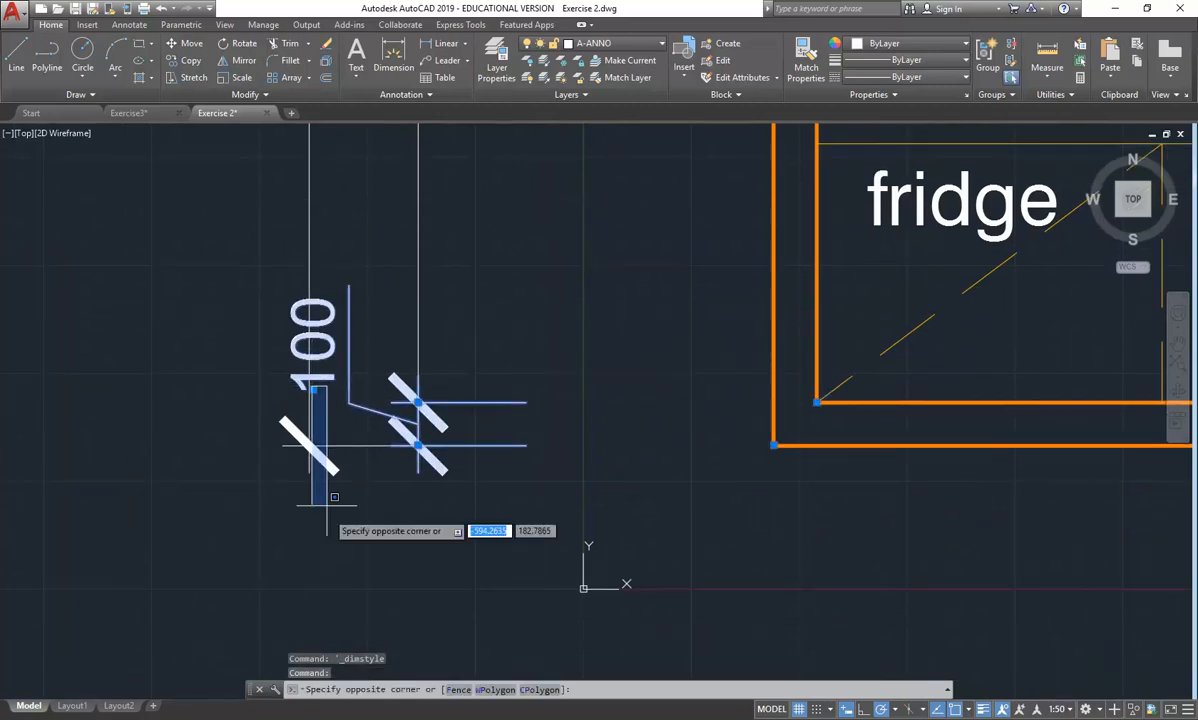
left_click(313, 389)
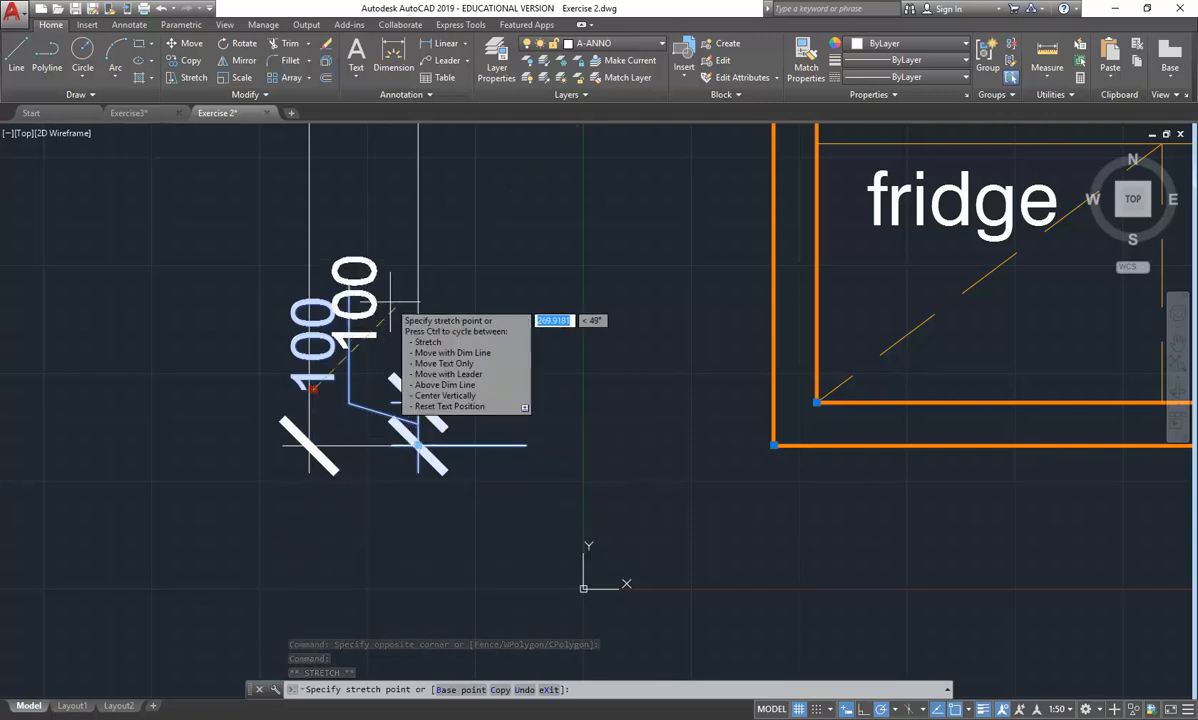
scroll(384, 323, "up", 2)
scroll(383, 325, "up", 2)
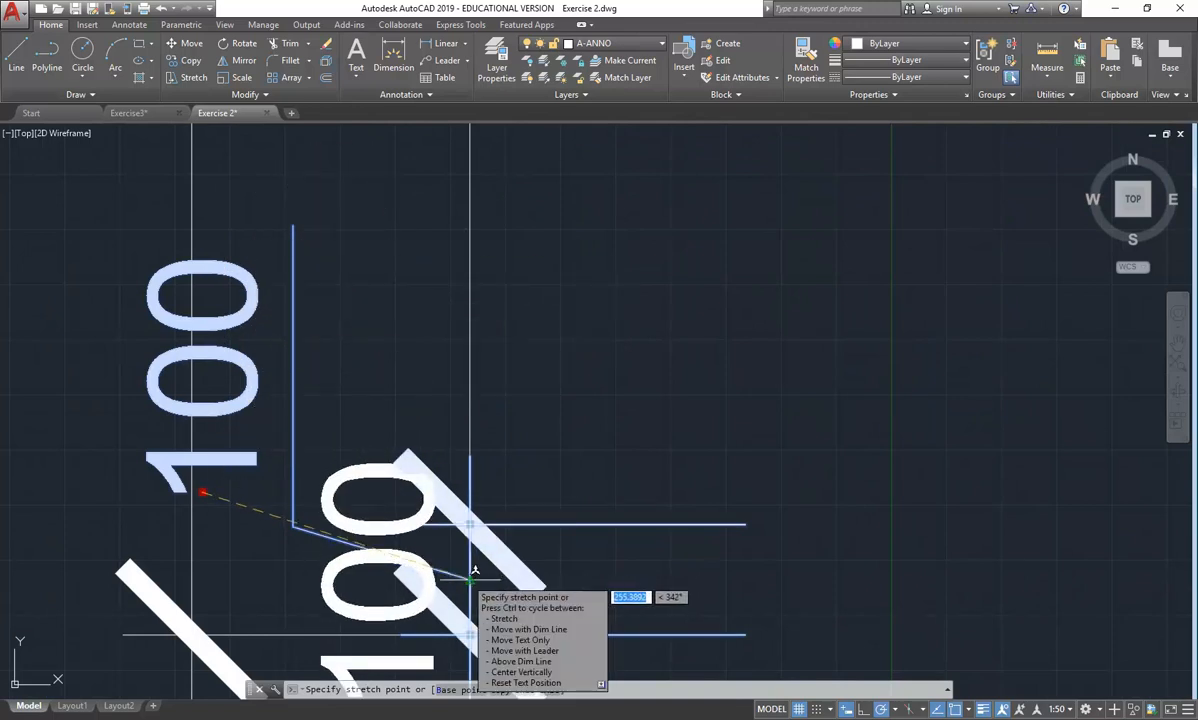
key("Escape")
key("Escape")
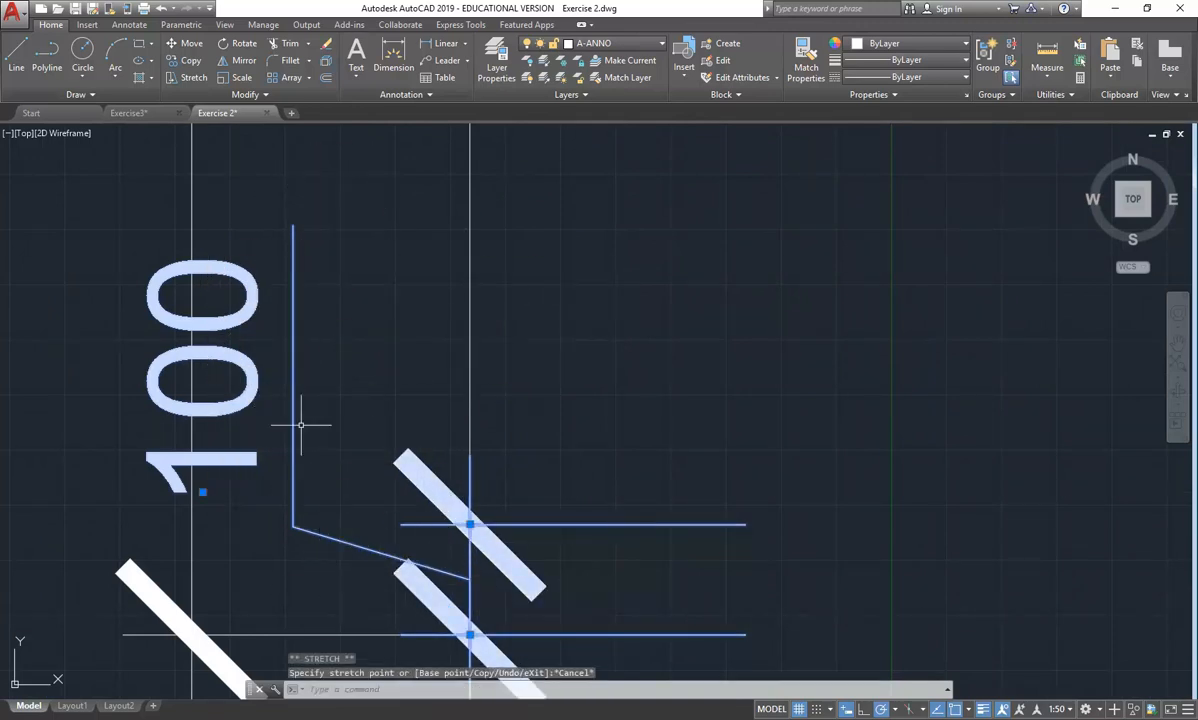
Step: Move the text of the lower wall-thickness dimension just below its ticks, close beside the dimension line
left_click(201, 492)
scroll(207, 343, "down", 4)
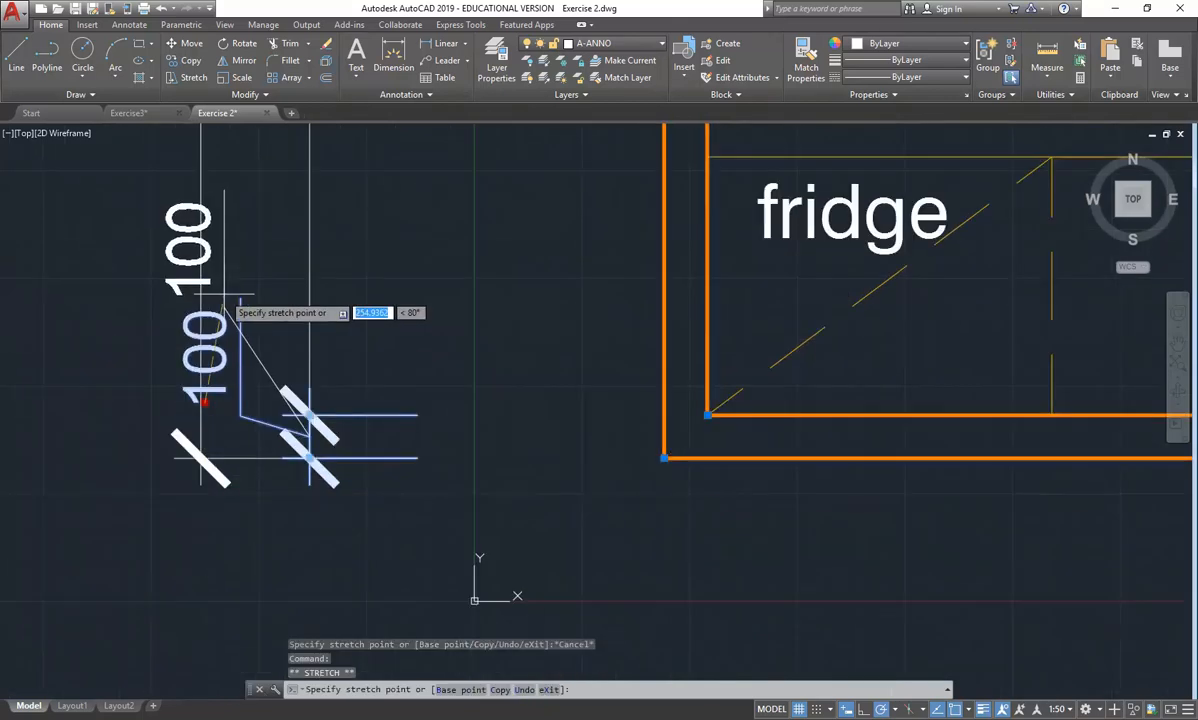
left_click(296, 522)
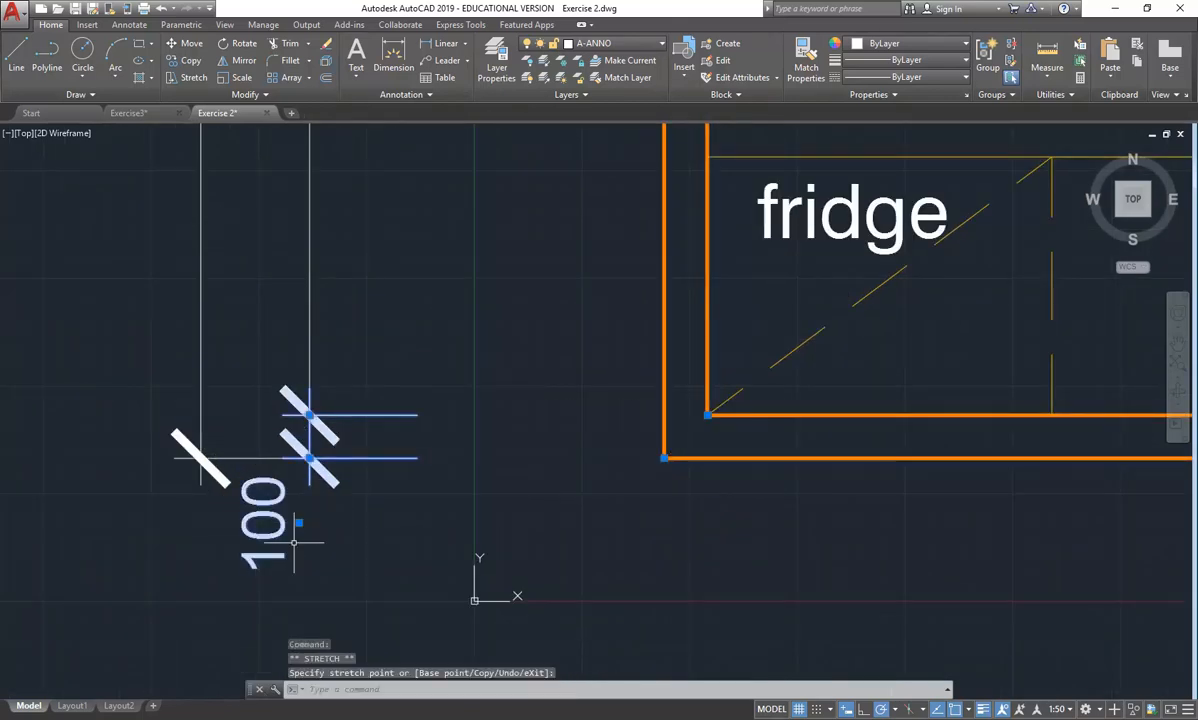
left_click(298, 522)
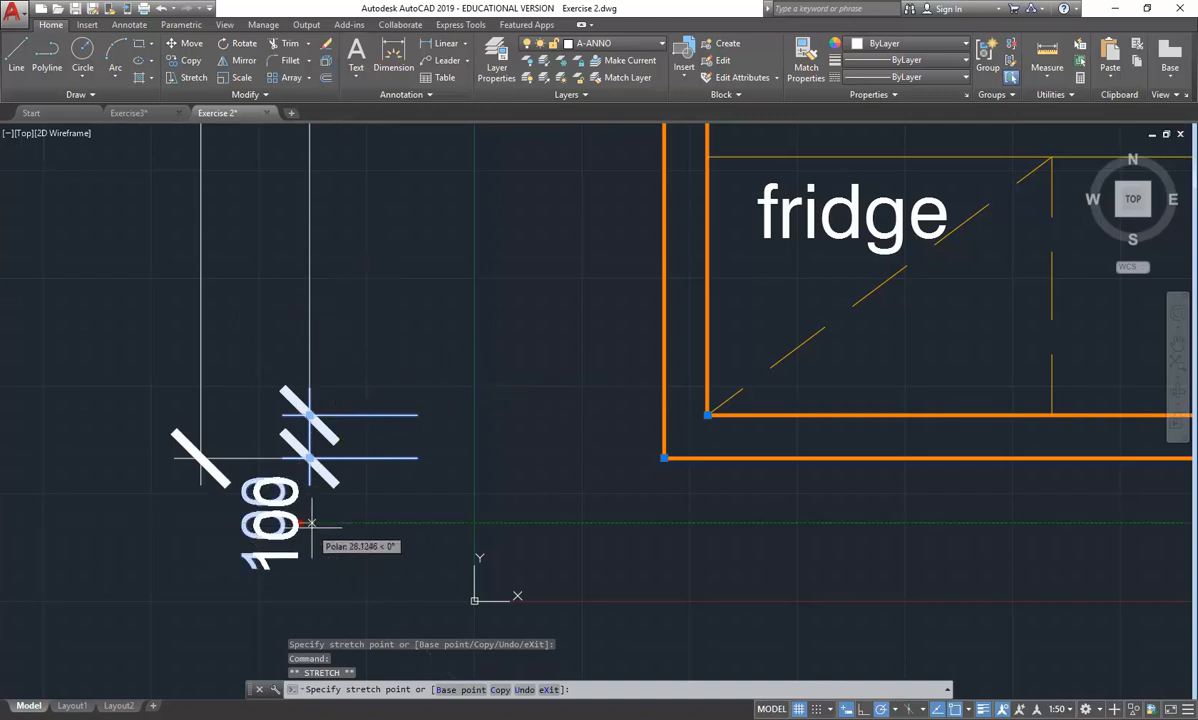
scroll(310, 515, "up", 4)
key("Escape")
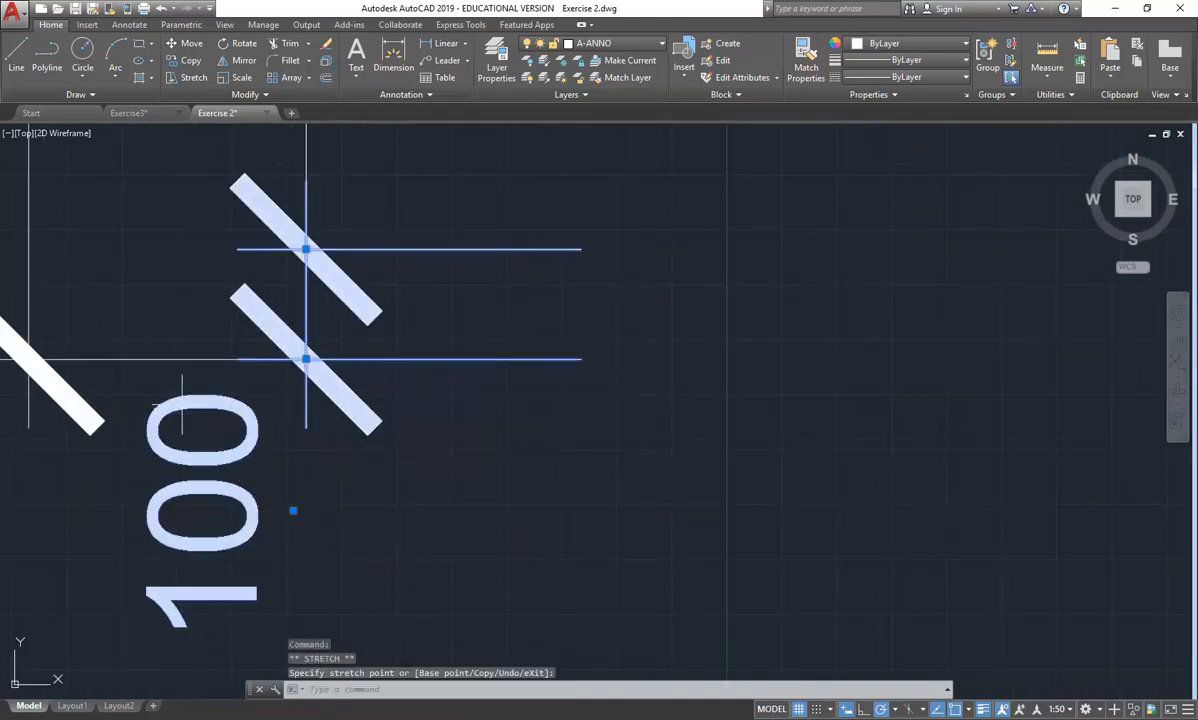
key("Escape")
Step: Move the text of the upper wall-thickness dimension just below its ticks, beside the dimension line
scroll(316, 462, "down", 6)
scroll(295, 455, "down", 4)
middle_click_drag(262, 422, 206, 559)
middle_click_drag(202, 268, 194, 425)
scroll(174, 308, "up", 9)
middle_click_drag(194, 362, 166, 233)
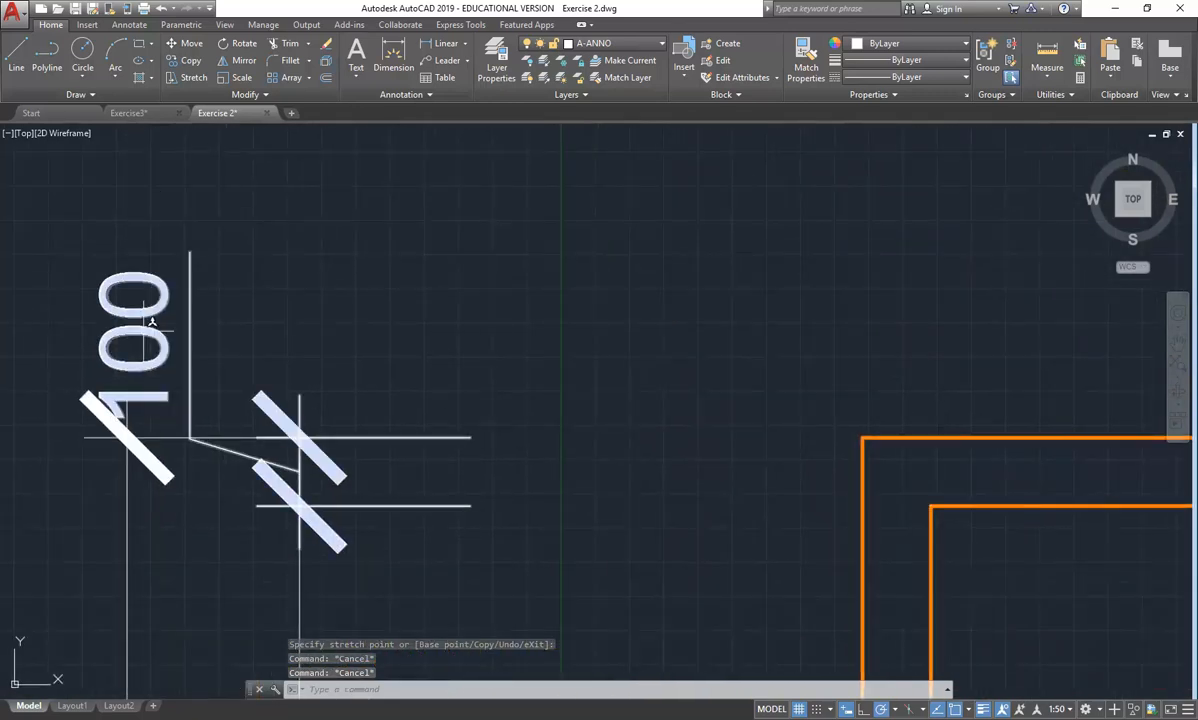
left_click(139, 354)
left_click(122, 331)
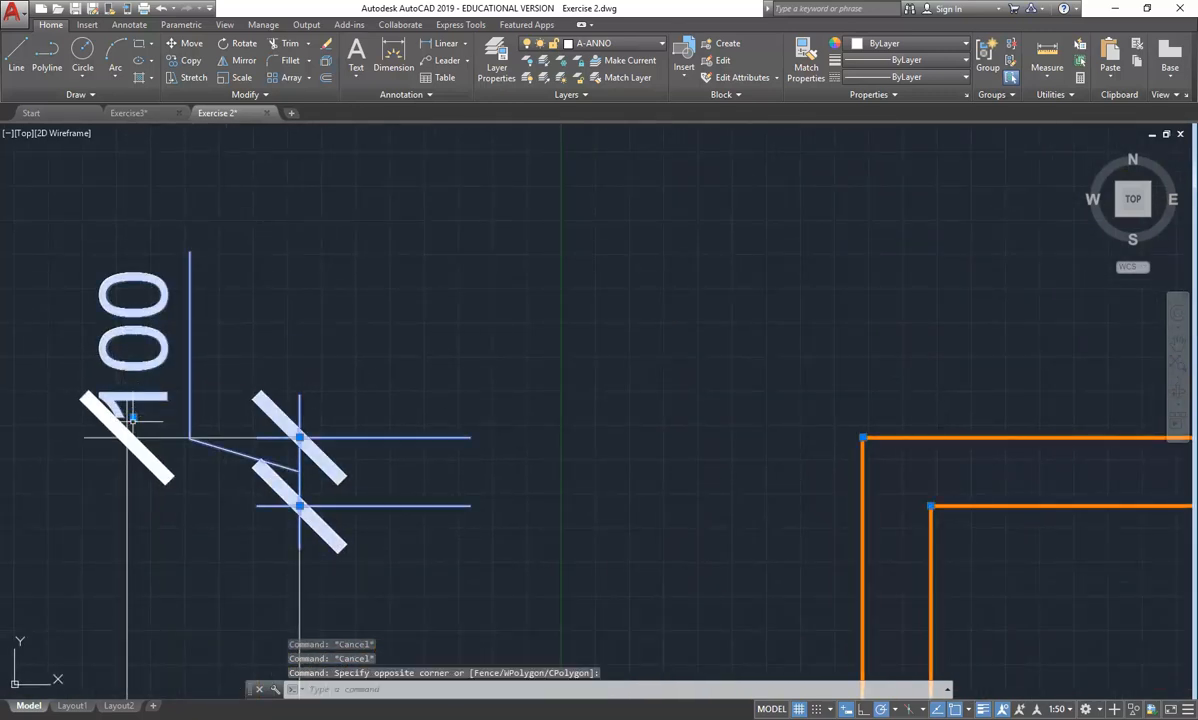
left_click(141, 409)
left_click(133, 417)
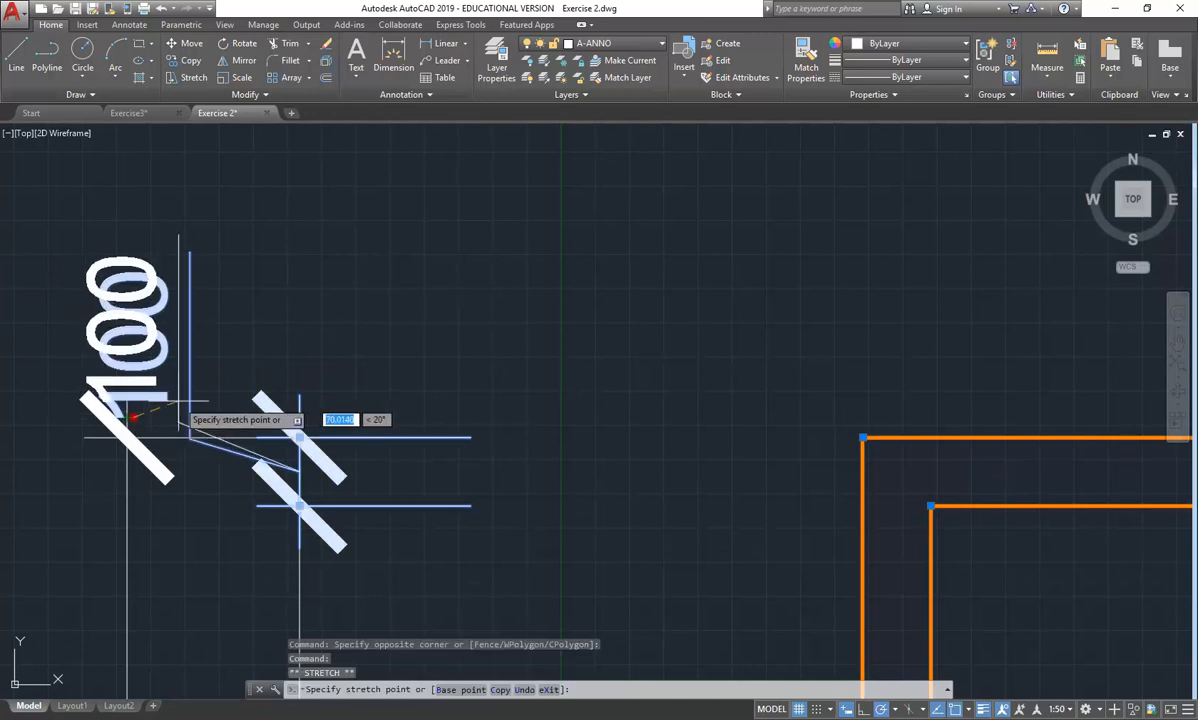
left_click(256, 333)
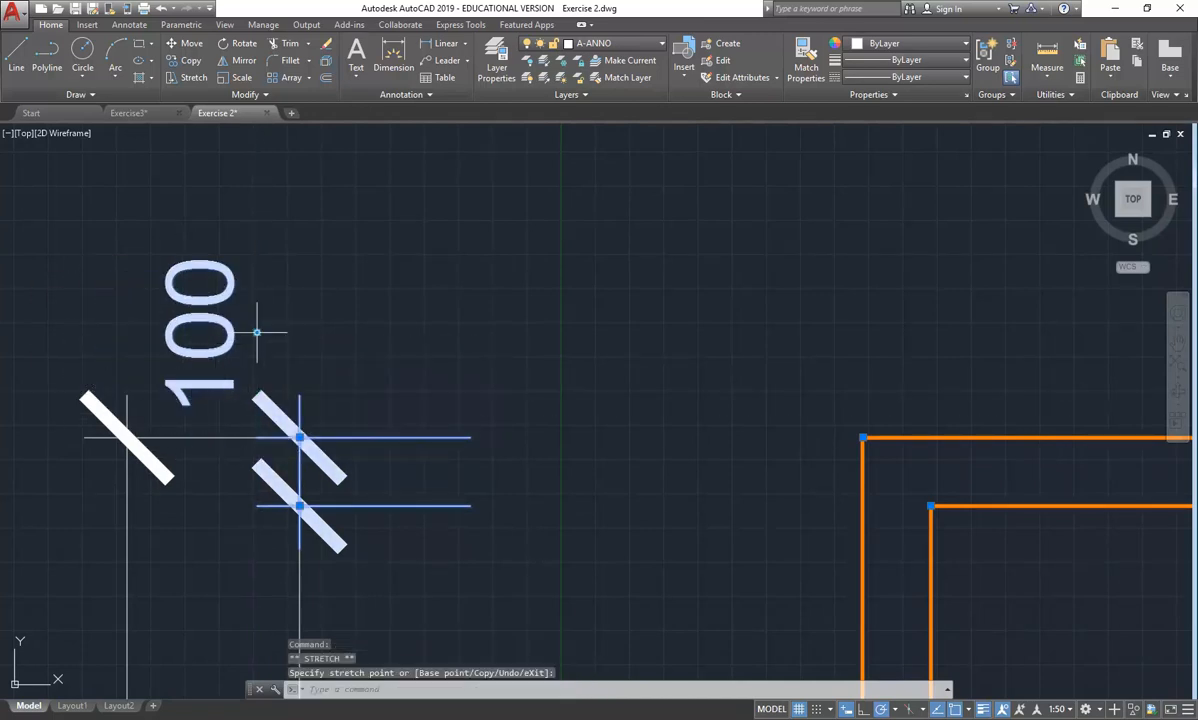
left_click(256, 333)
middle_click_drag(188, 632, 155, 495)
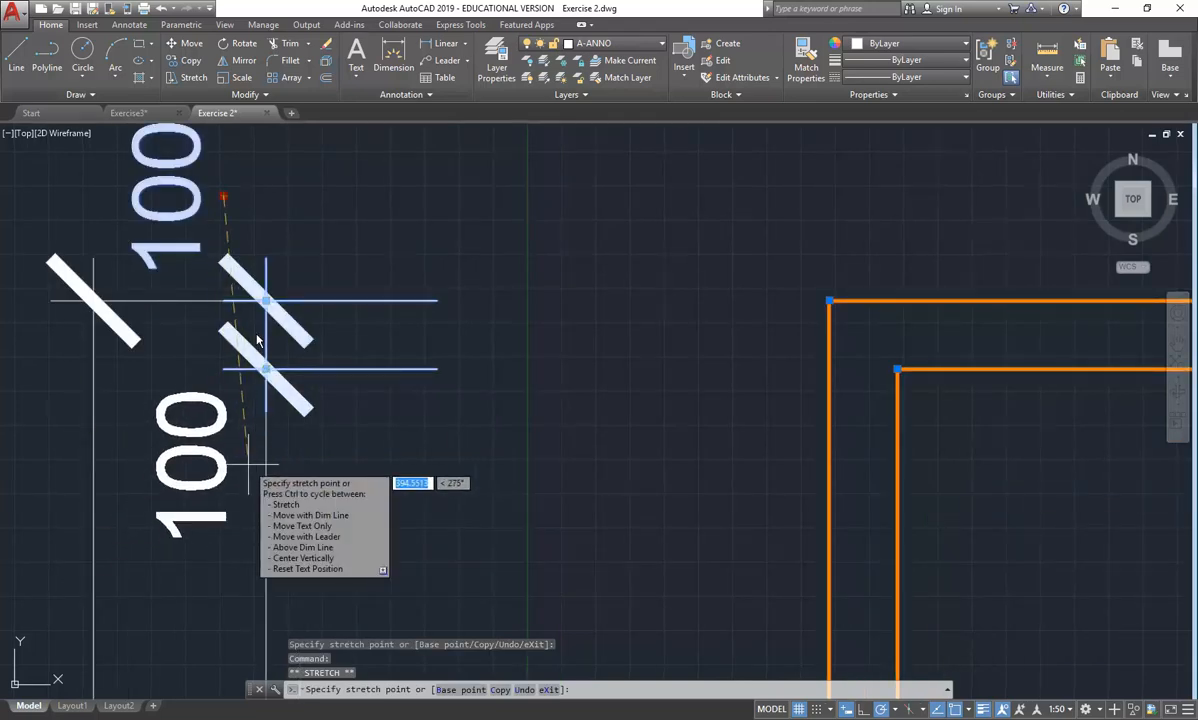
key("Escape")
key("Escape")
Step: Add a horizontal linear dimension between the room's upper outer corners, placed well above the upper wall
scroll(257, 340, "down", 10)
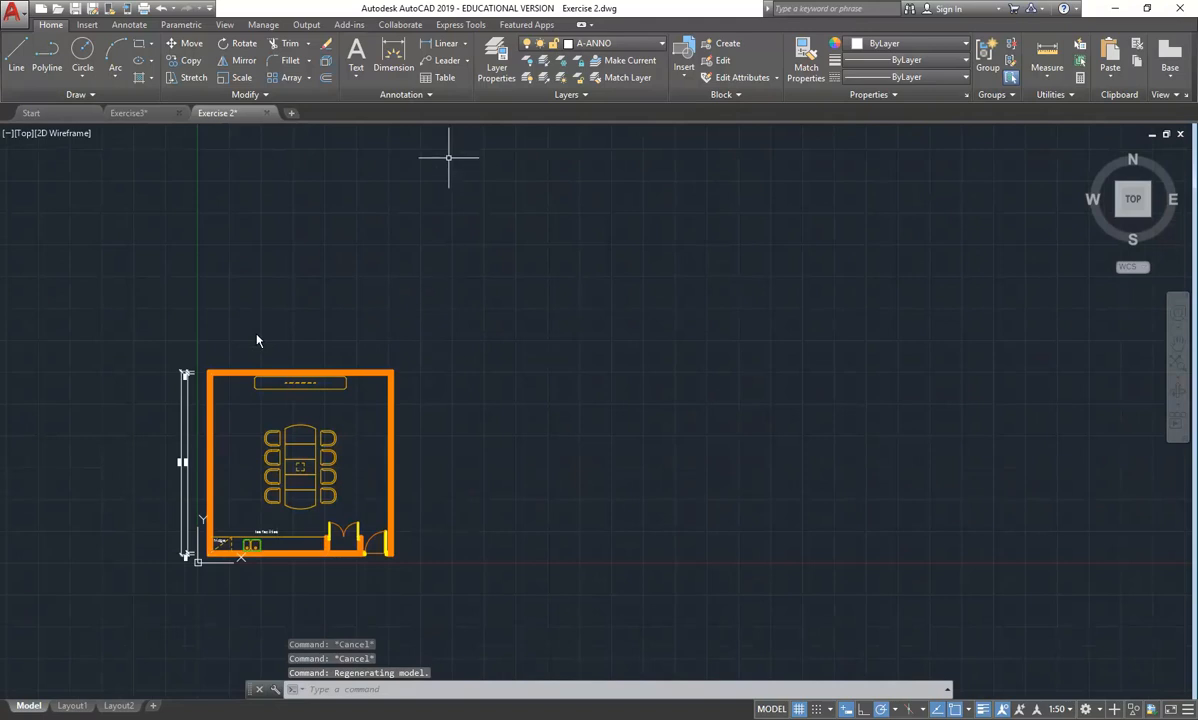
left_click(437, 47)
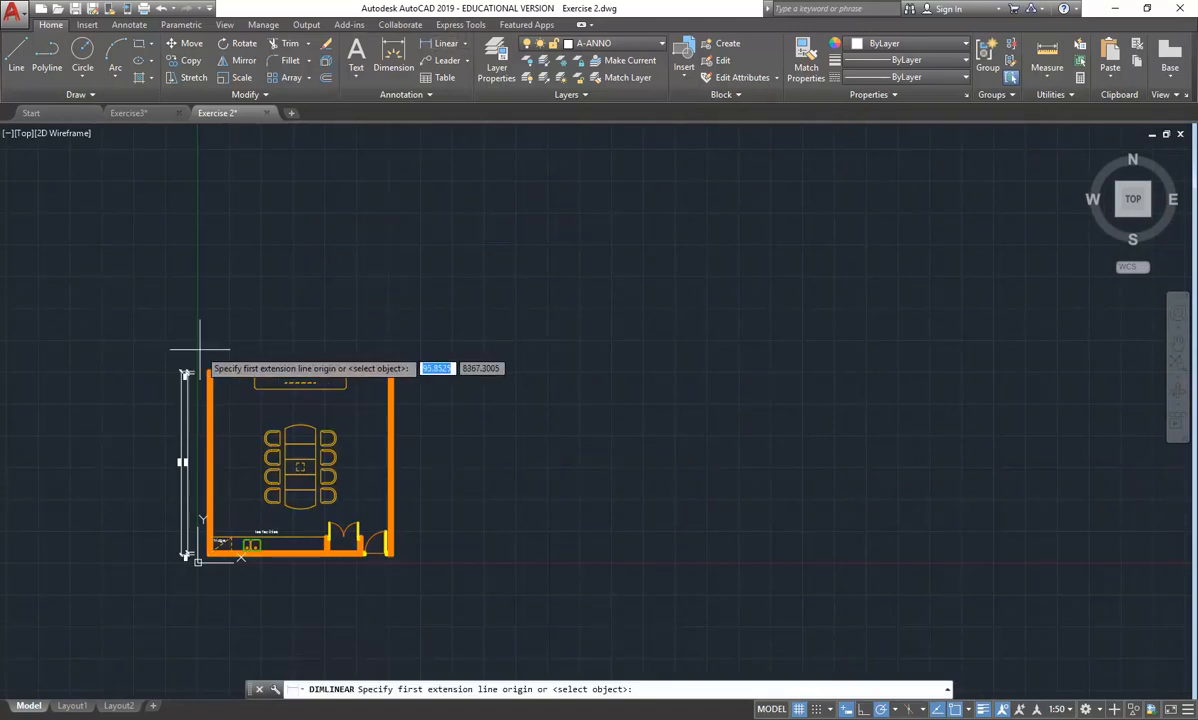
scroll(205, 372, "up", 5)
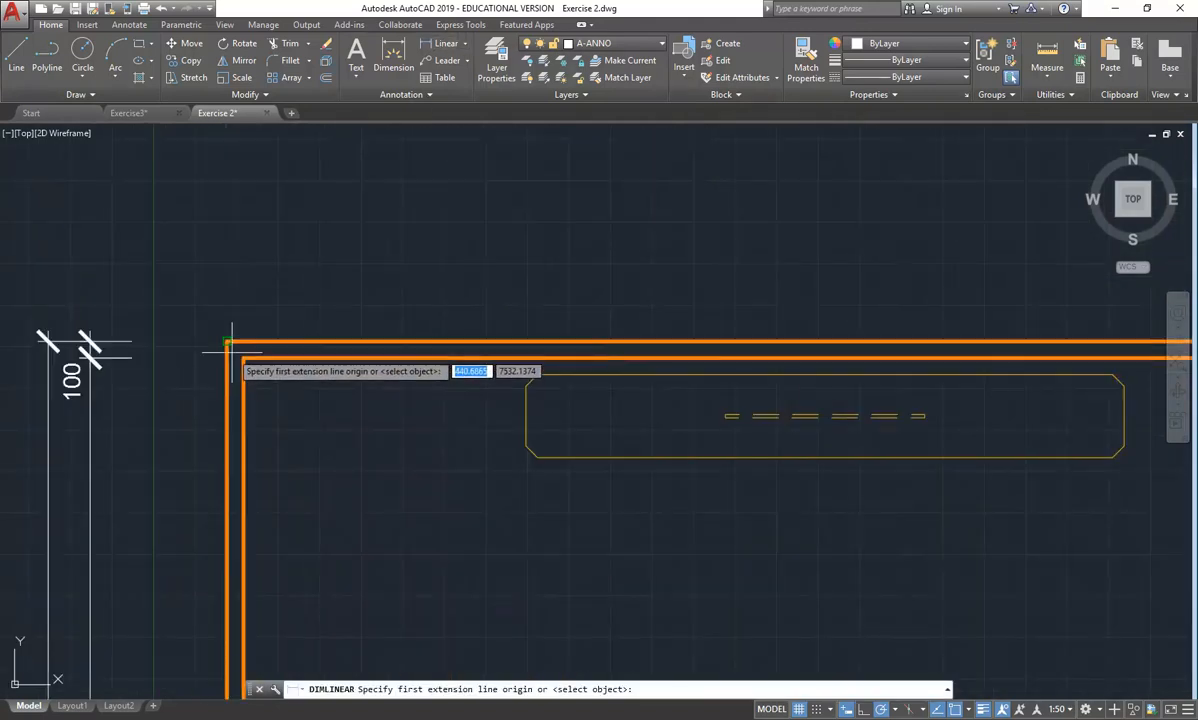
left_click(228, 341)
scroll(468, 286, "down", 2)
left_click(889, 326)
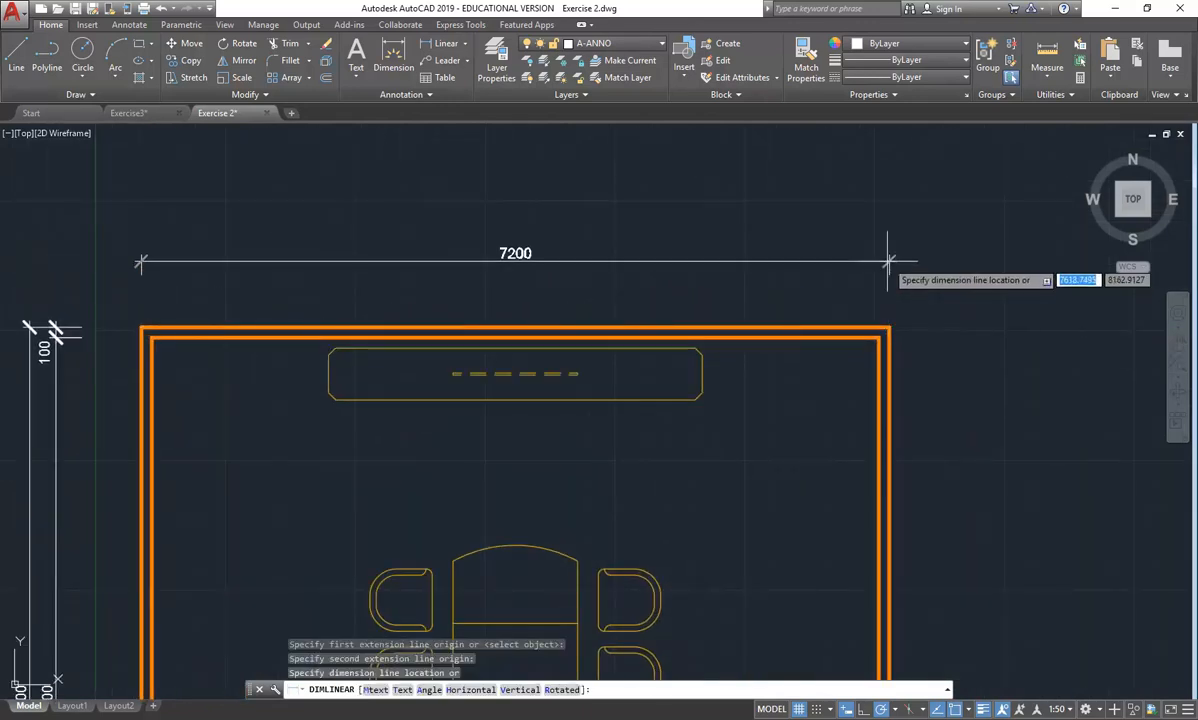
left_click(907, 182)
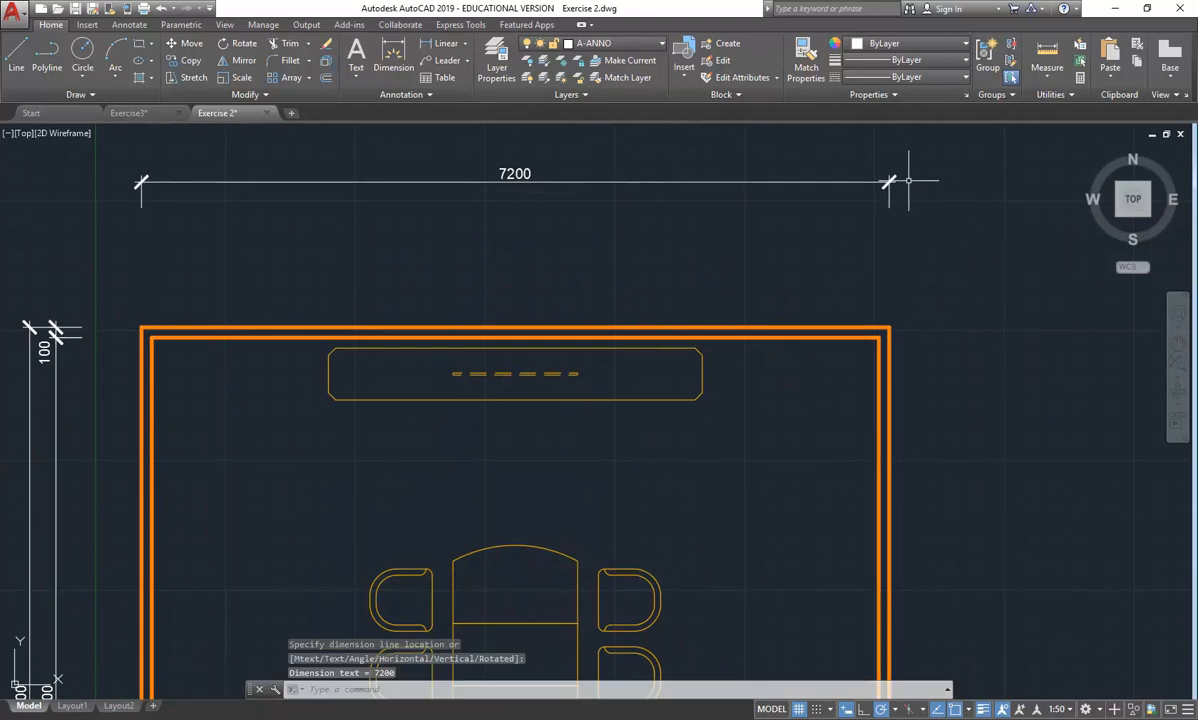
Step: Dimension the left wall's thickness horizontally from the outer to the inner upper corner, just below the overall width dimension
left_click(437, 47)
left_click(141, 327)
left_click(151, 338)
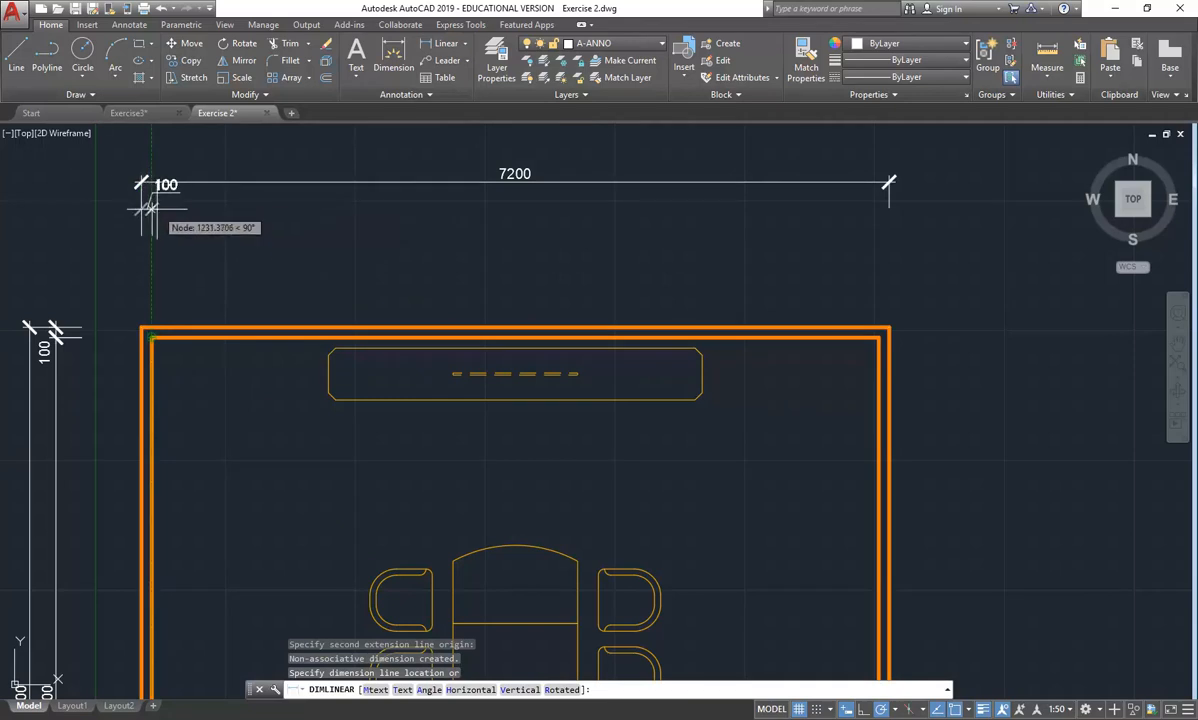
left_click(150, 207)
Step: Add a horizontal linear dimension between the room's upper inner corners, aligned with the left wall-thickness dimension
left_click(443, 47)
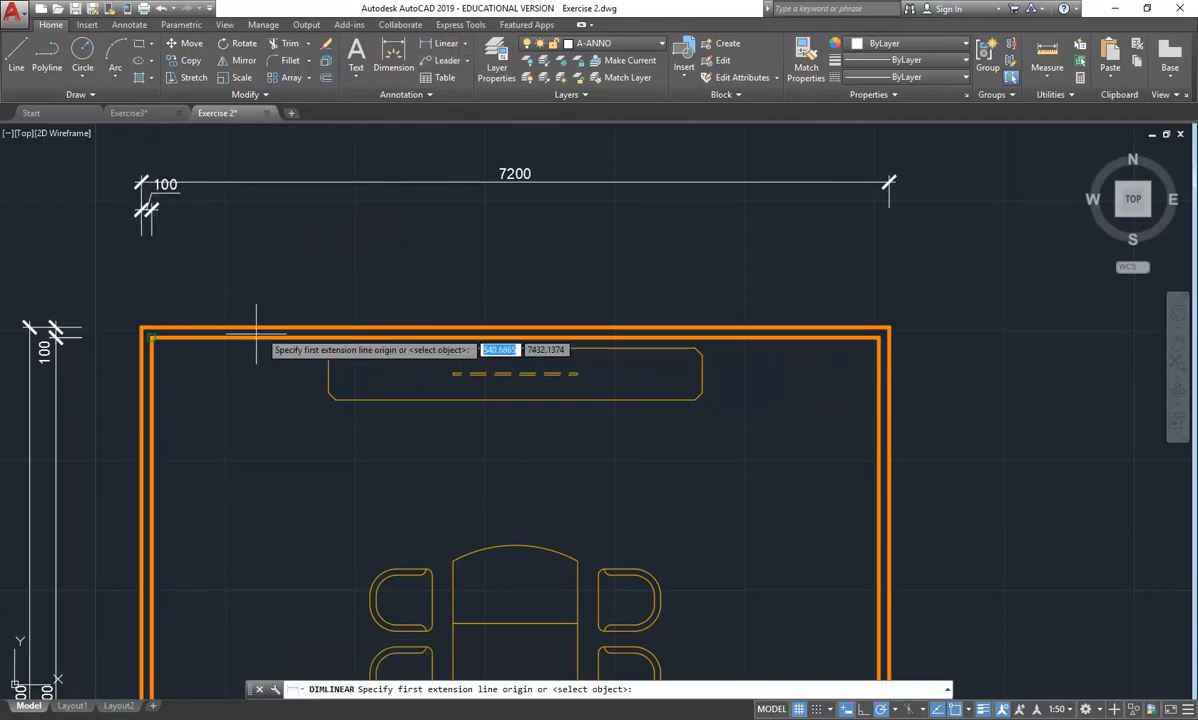
left_click(151, 338)
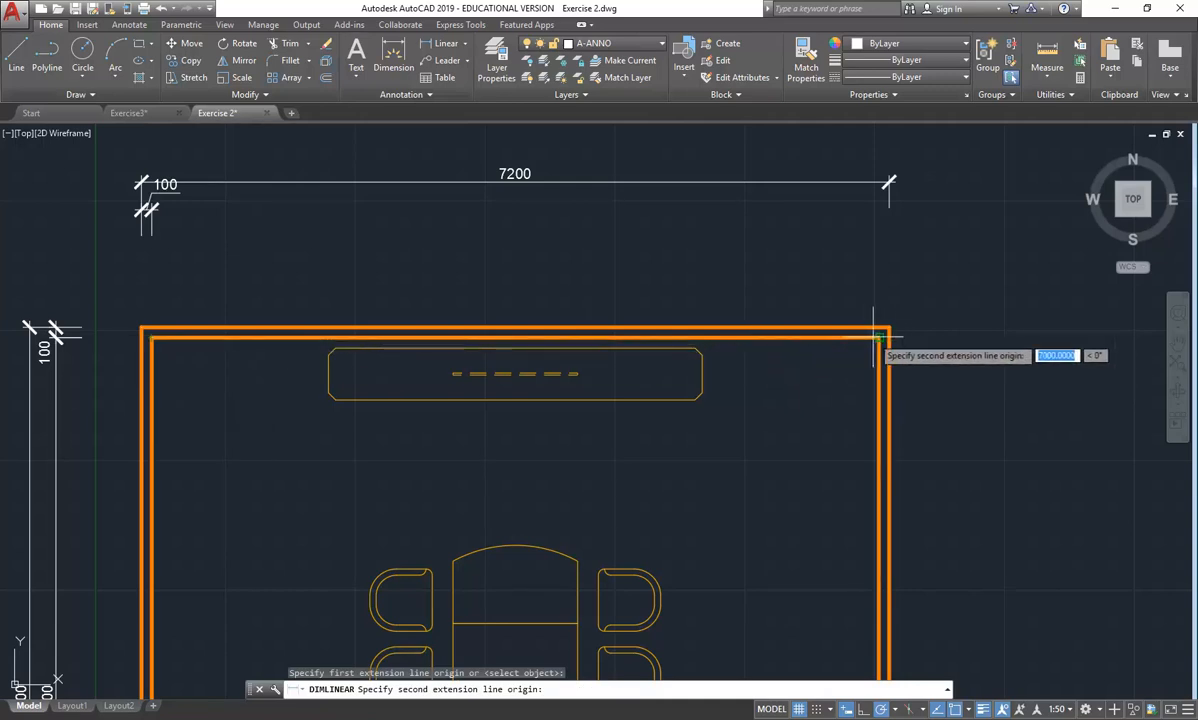
left_click(880, 337)
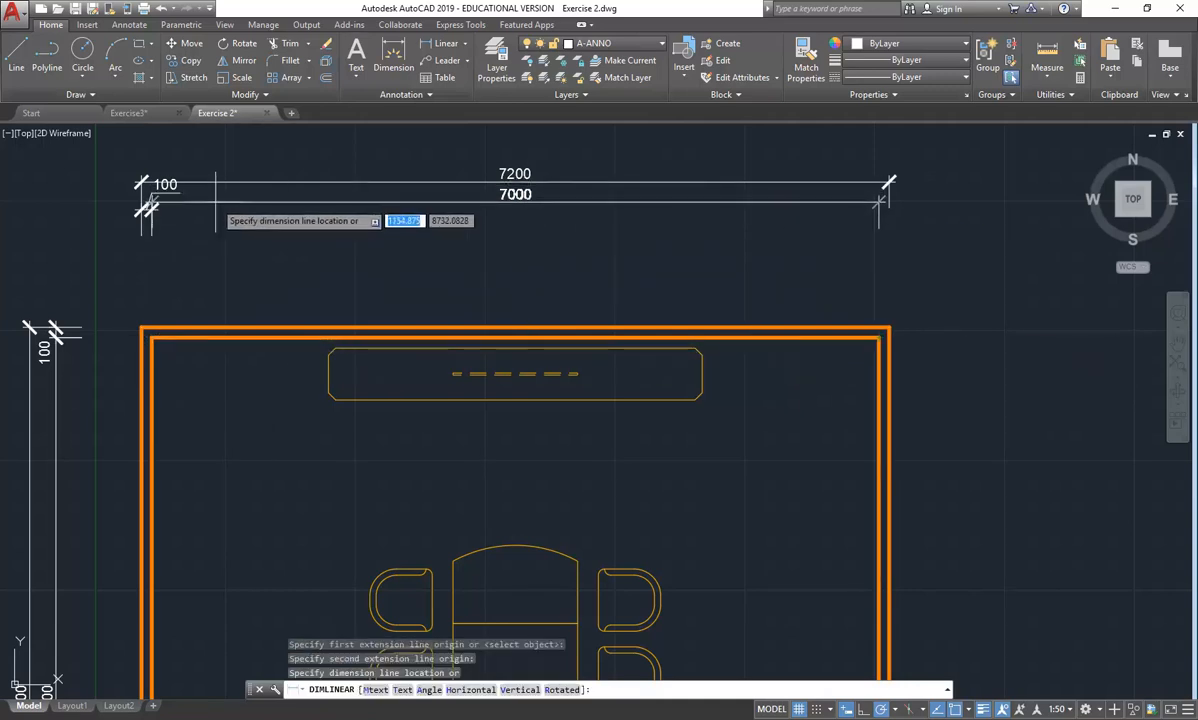
left_click(152, 208)
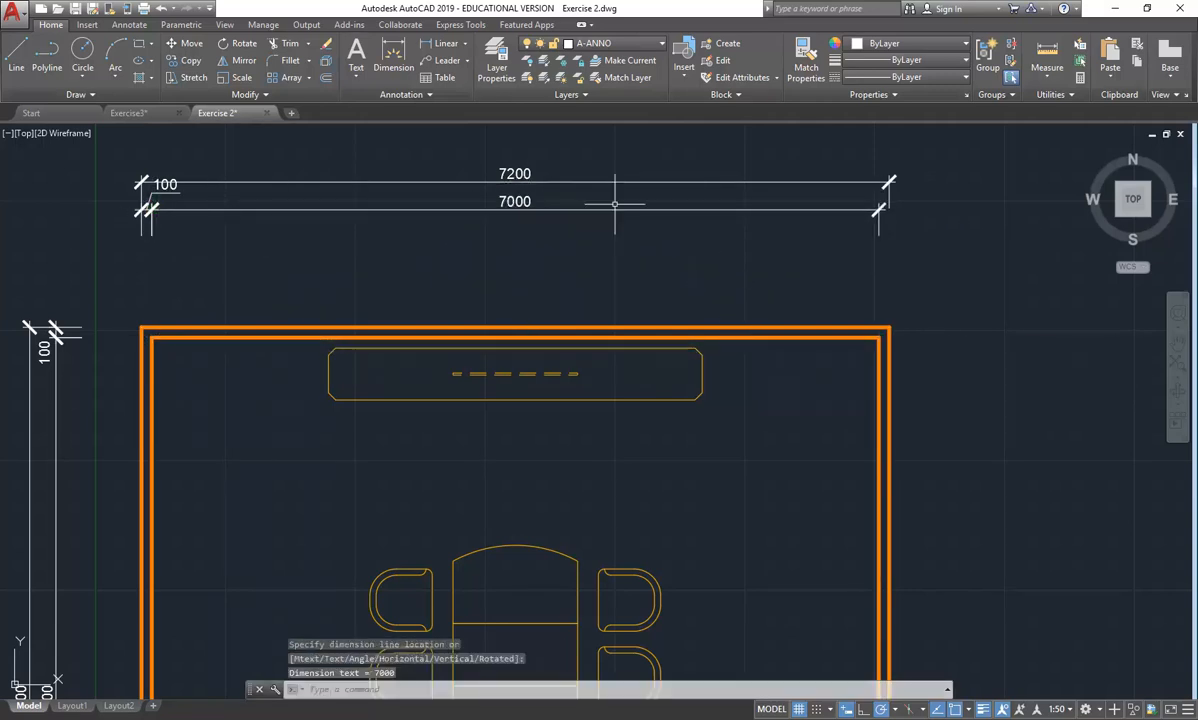
Step: Dimension the right wall's thickness horizontally between the inner and outer upper corners, aligned with the inner width dimension
left_click(444, 45)
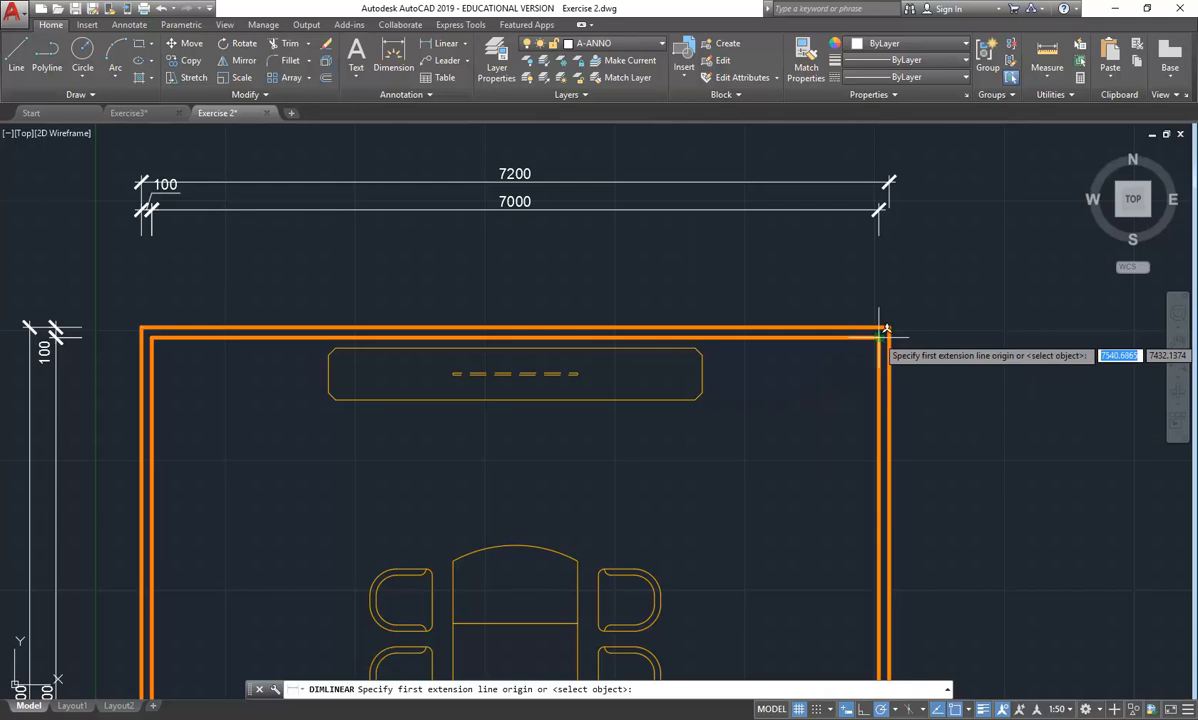
left_click(885, 328)
left_click(893, 319)
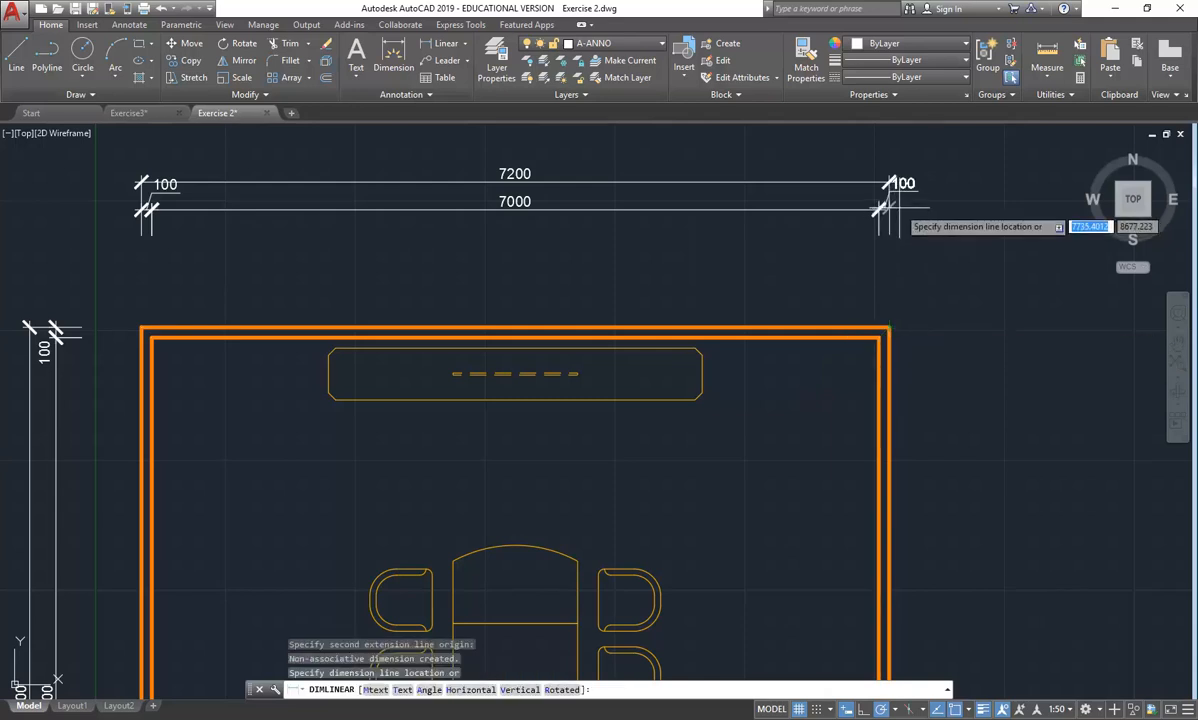
scroll(860, 215, "up", 5)
left_click(843, 213)
scroll(798, 275, "down", 2)
middle_click_drag(798, 275, 759, 383)
key("Escape")
key("Escape")
Step: Move the overall width dimension line straight up, farther from the inner width and wall-thickness dimensions
scroll(656, 365, "down", 2)
scroll(658, 363, "down", 2)
middle_click_drag(174, 362, 318, 334)
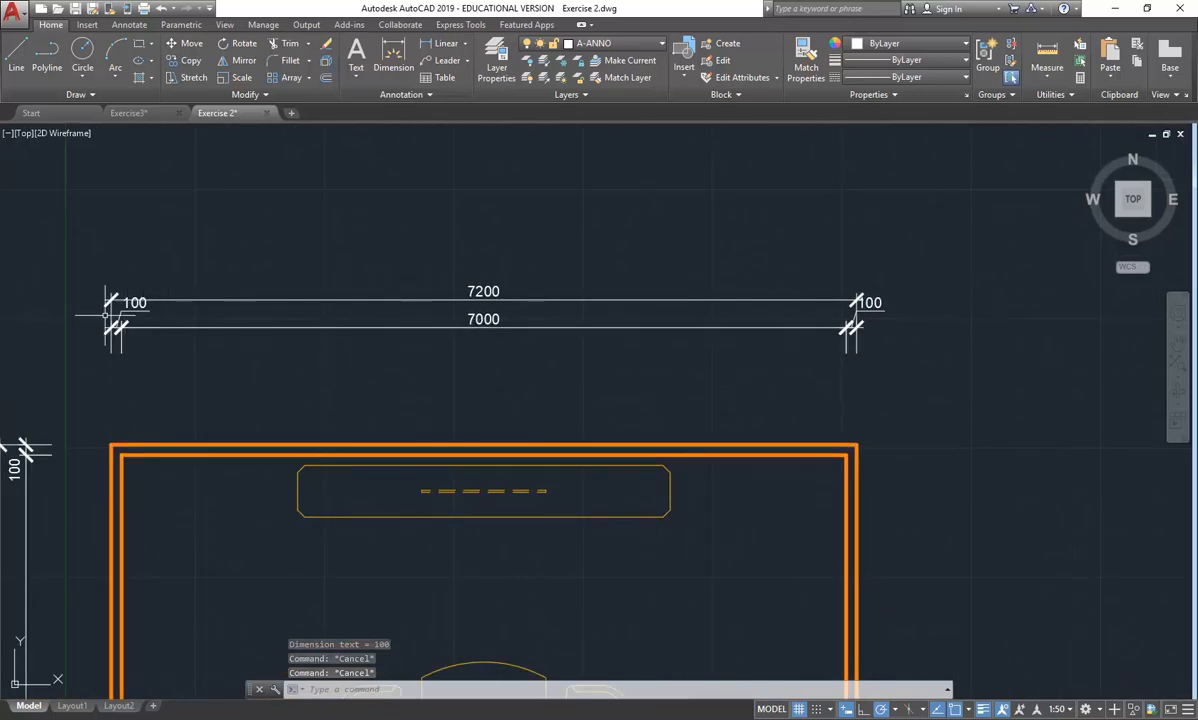
left_click(191, 301)
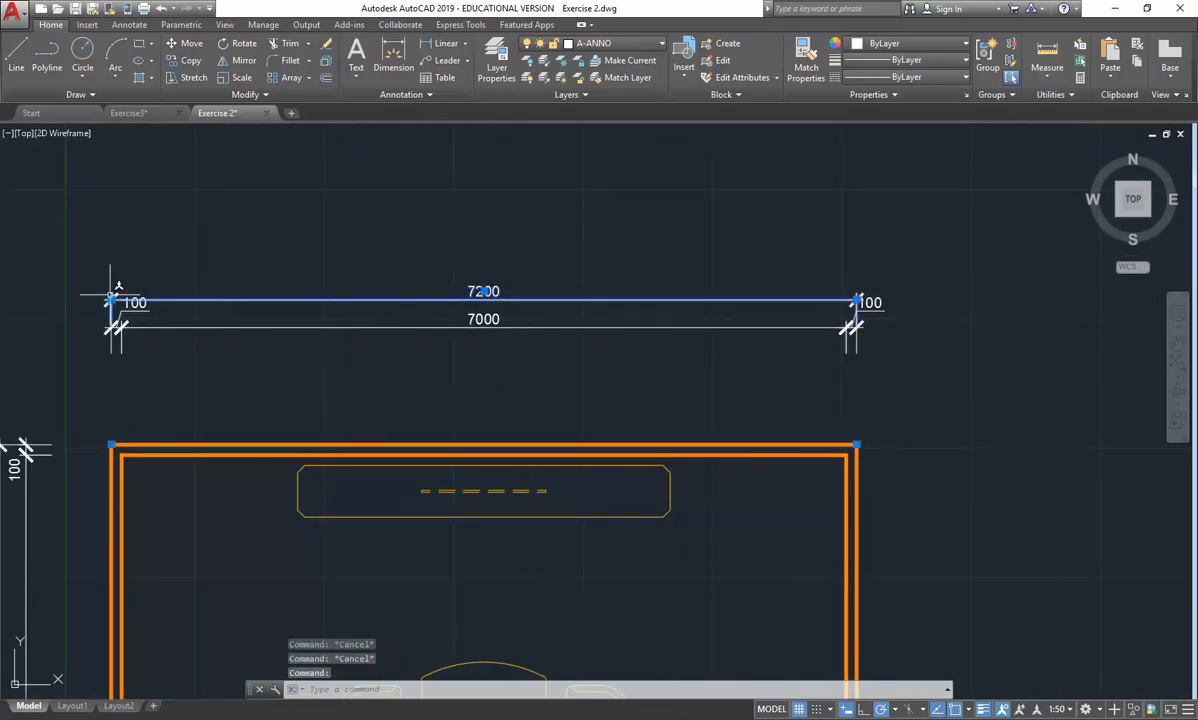
scroll(112, 296, "up", 2)
left_click(123, 310)
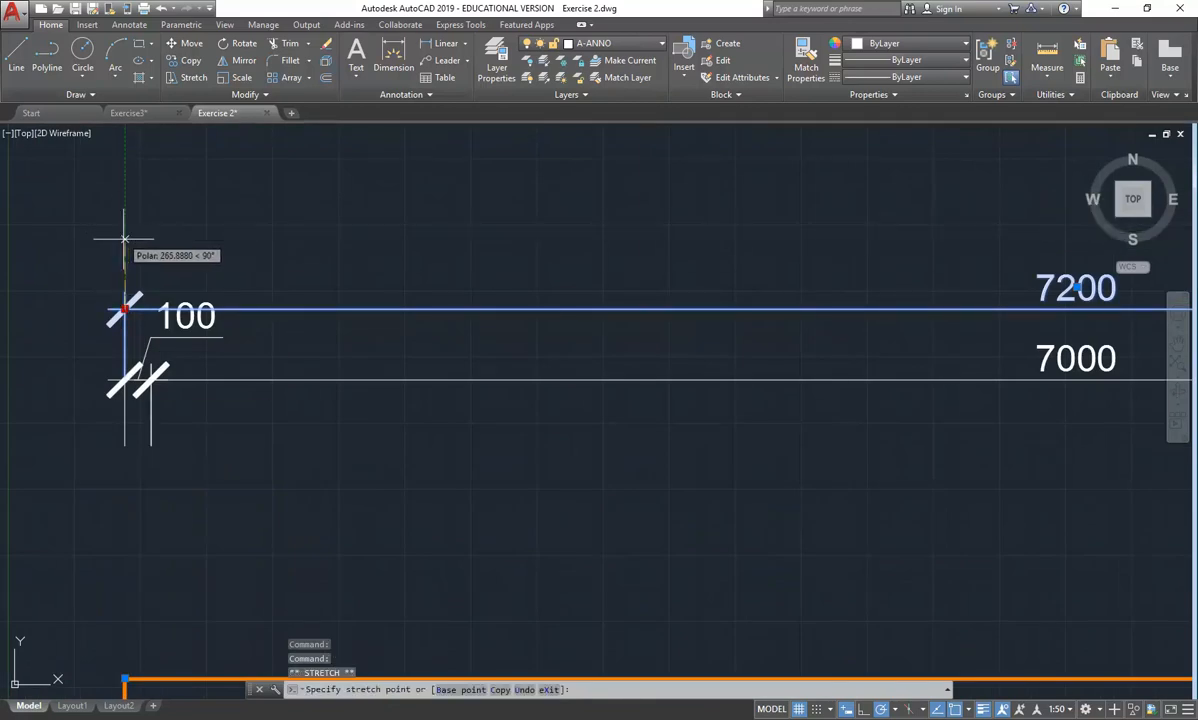
scroll(128, 250, "up", 3)
left_click(132, 290)
scroll(299, 296, "down", 5)
key("Escape")
key("Escape")
Step: Switch to the Layout1 sheet to review the dimensioned floor plan in its viewport
scroll(404, 362, "up", 1)
middle_click_drag(469, 350, 386, 335)
scroll(376, 370, "up", 2)
scroll(376, 370, "down", 6)
middle_click_drag(298, 422, 390, 262)
middle_click_drag(396, 330, 353, 372)
scroll(357, 372, "up", 2)
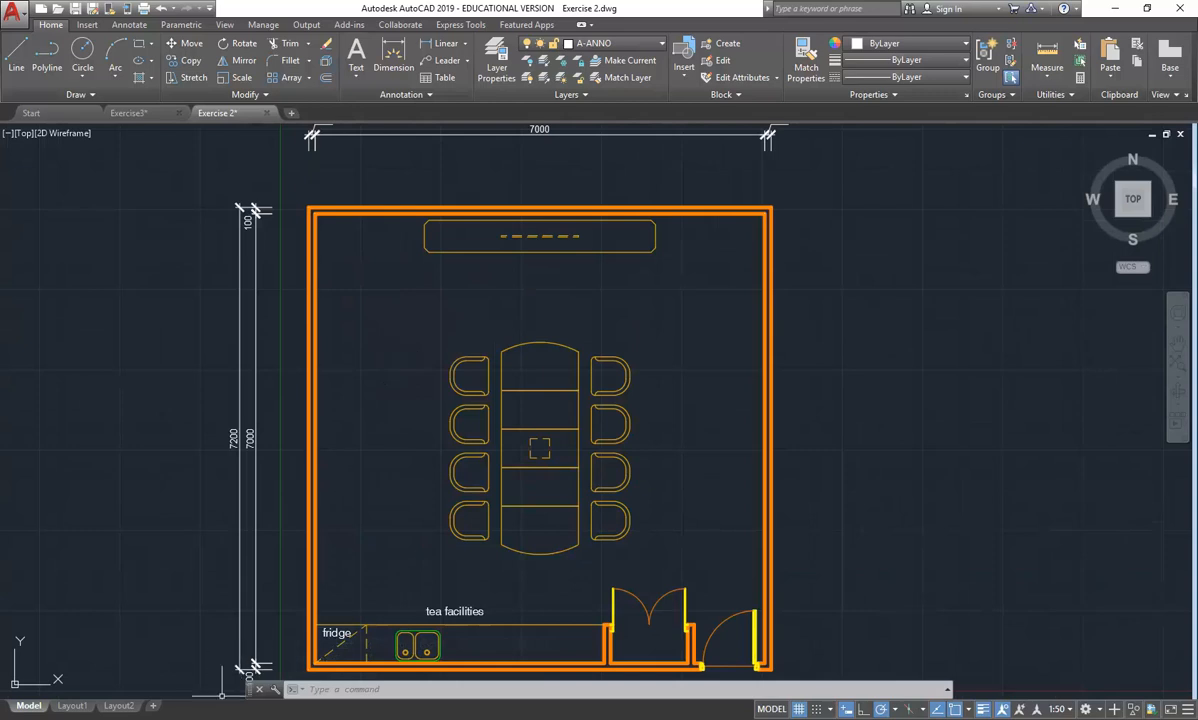
left_click(71, 705)
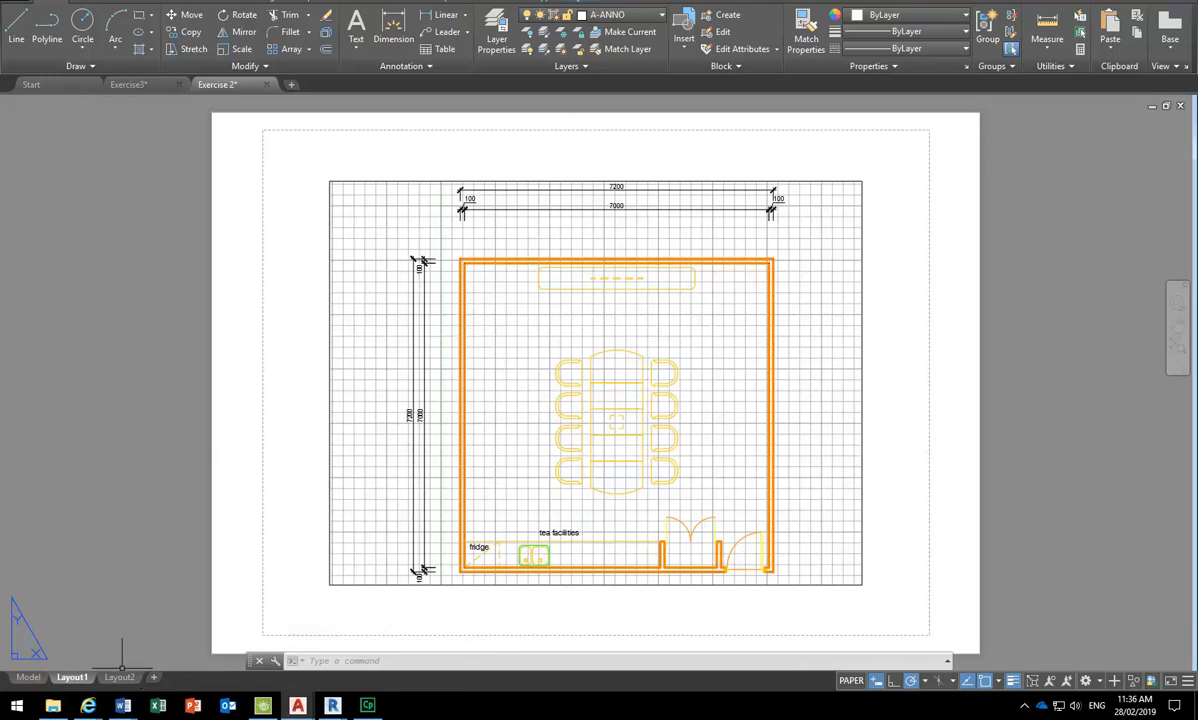
left_click(120, 678)
left_click(81, 679)
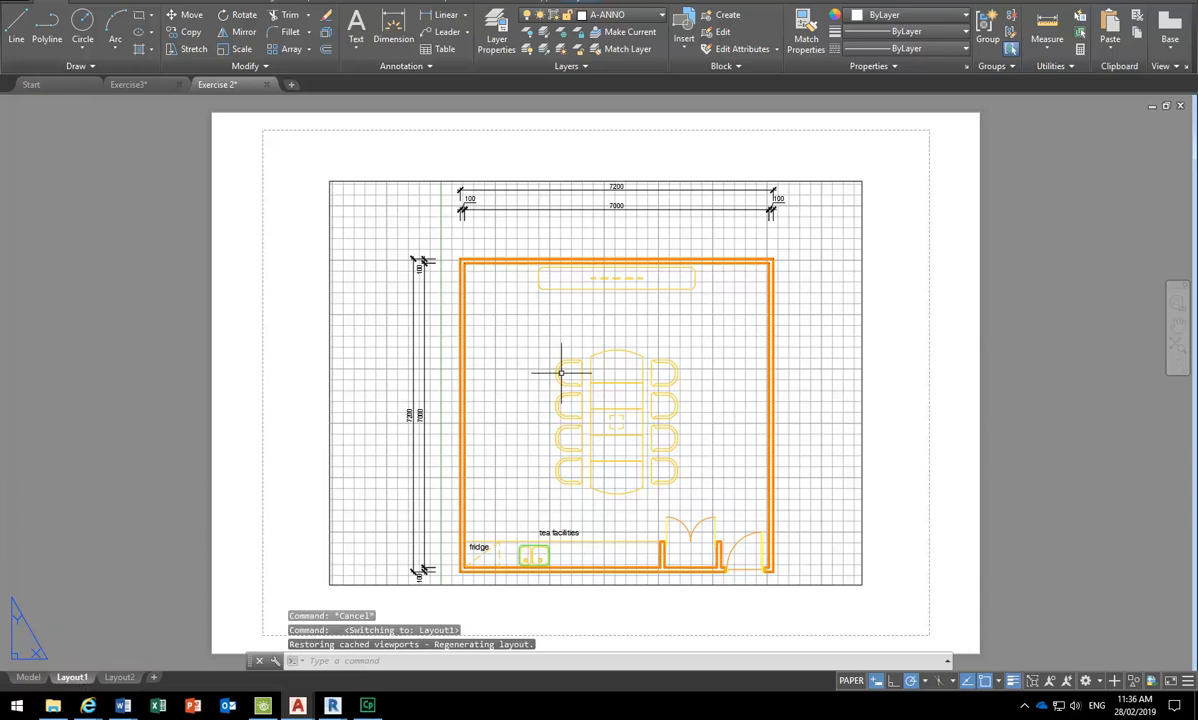